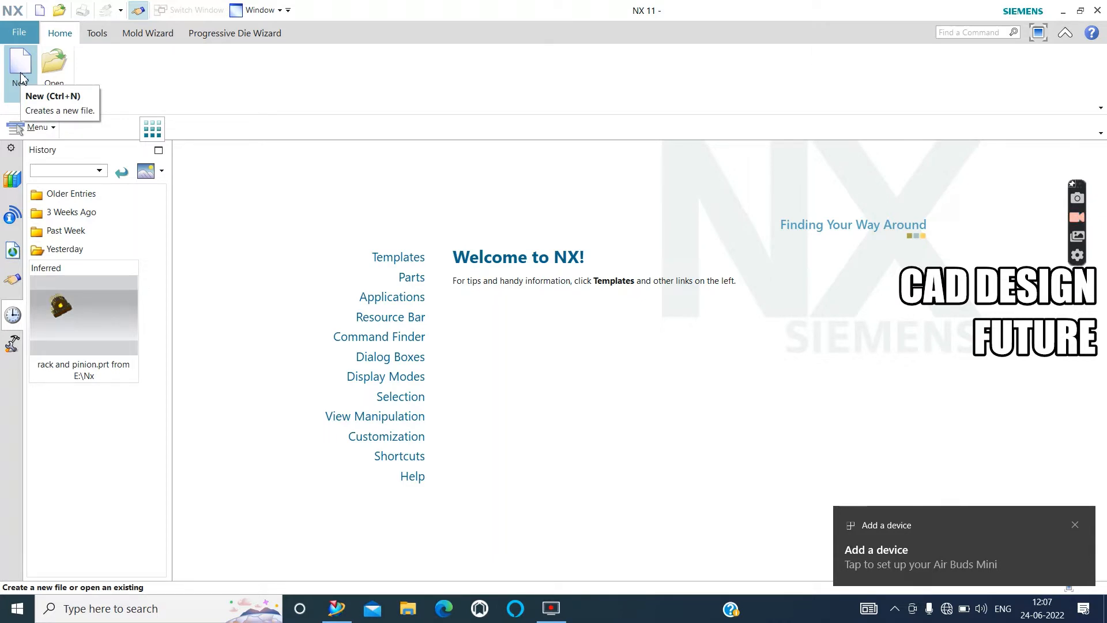
Start a new file from the millimetre Assembly template and name it Mould base
{"action": "left_click", "coordinate": [20, 74]}
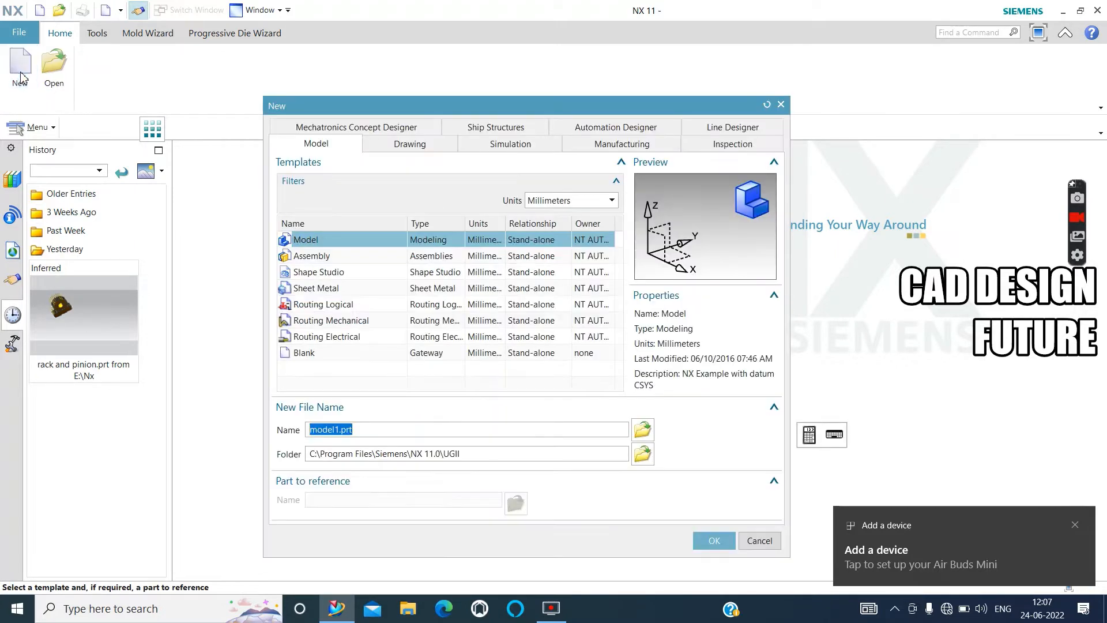
{"action": "left_click", "coordinate": [334, 255]}
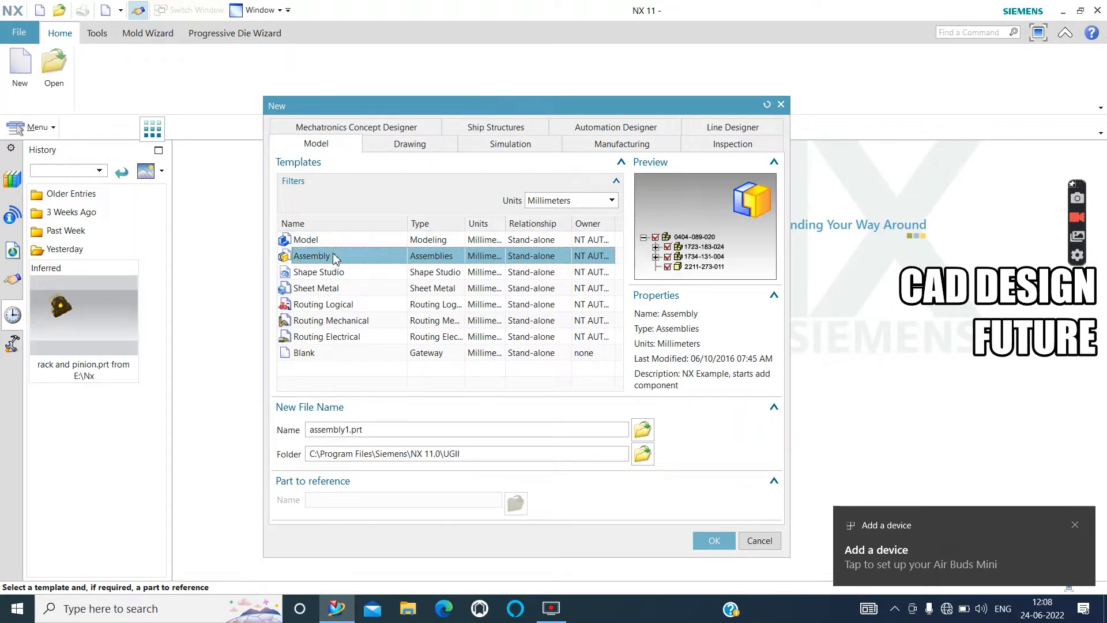
{"action": "left_click", "coordinate": [383, 429]}
{"action": "key", "text": "BackSpace"}
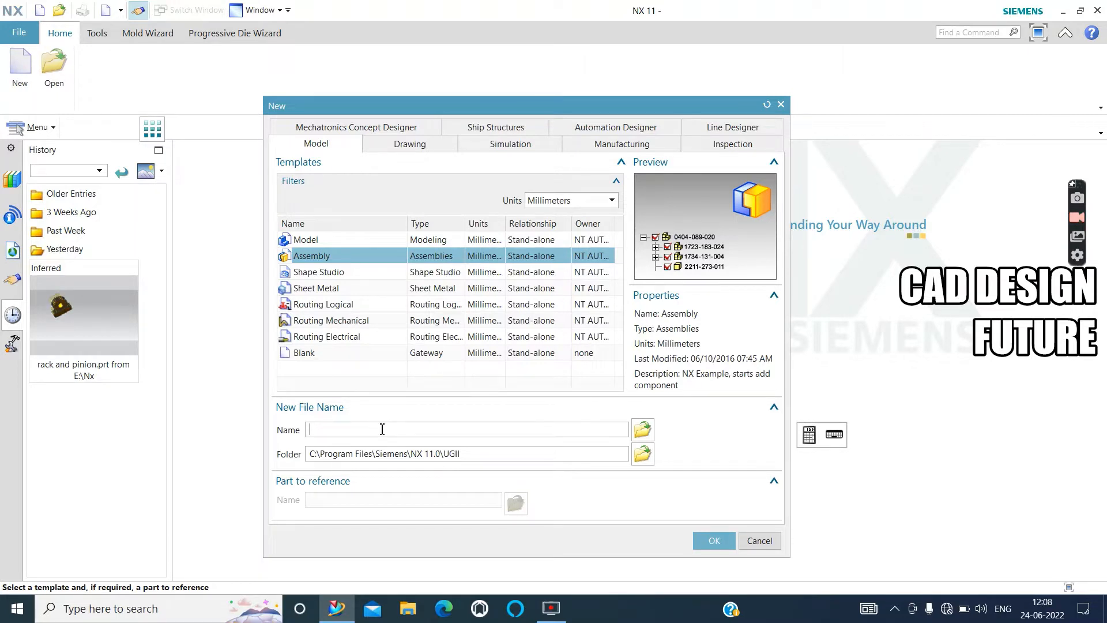
{"action": "type", "text": "mould"}
{"action": "key", "text": "BackSpace"}
{"action": "key", "text": "BackSpace"}
{"action": "key", "text": "BackSpace"}
{"action": "key", "text": "BackSpace"}
{"action": "key", "text": "BackSpace"}
{"action": "type", "text": "Mould base"}
Set the save folder to coupling assembly on the Desktop and create the assembly without adding an existing component
{"action": "left_click", "coordinate": [643, 454]}
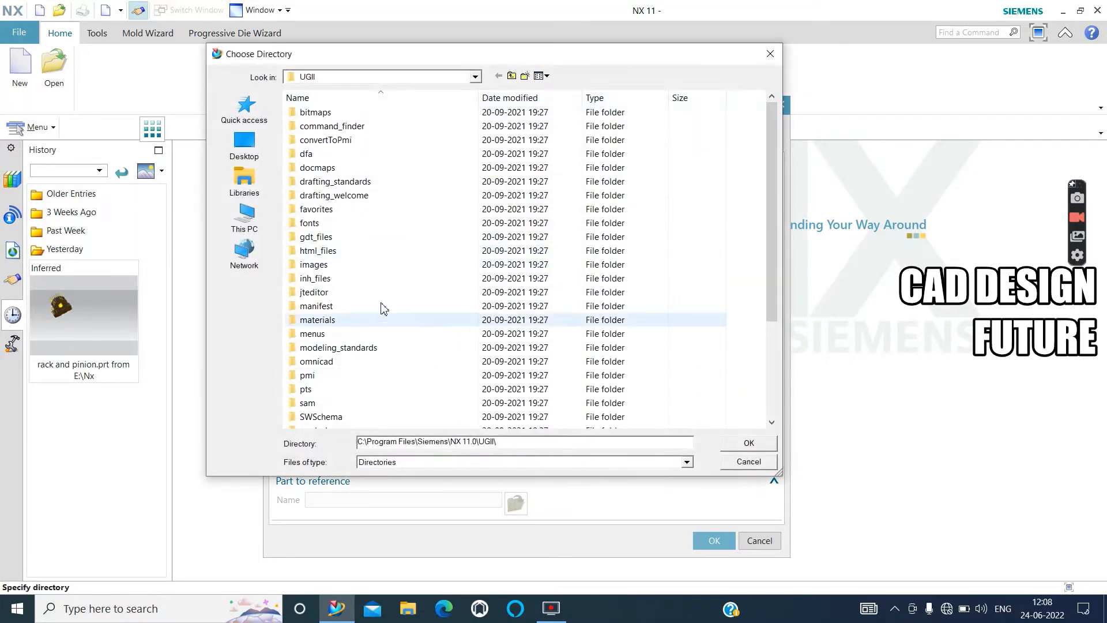
{"action": "left_click", "coordinate": [259, 208]}
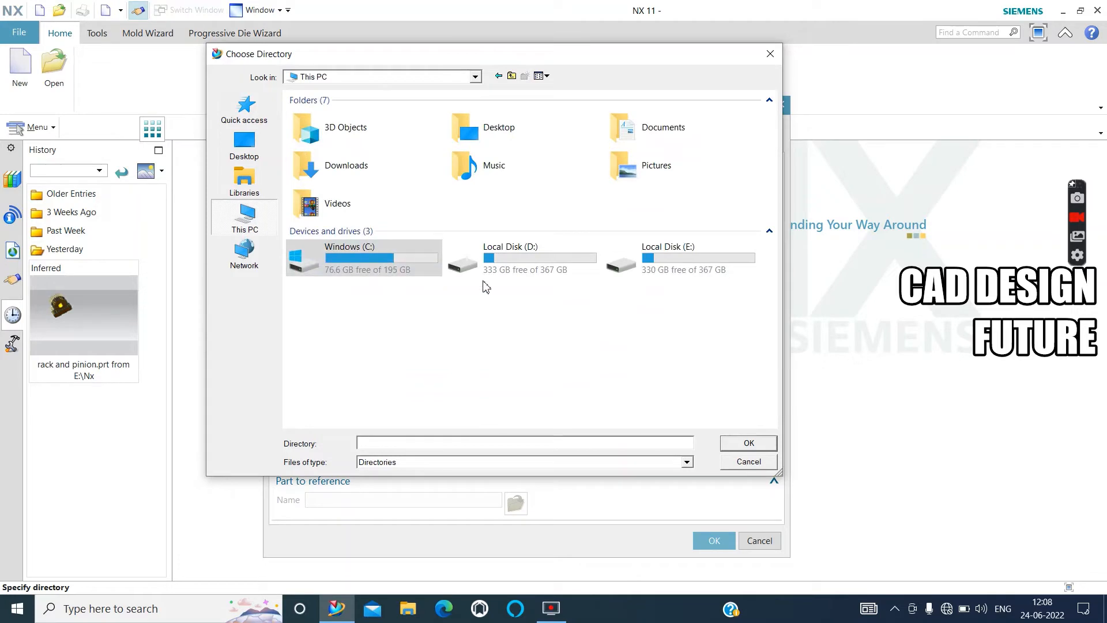
{"action": "left_click", "coordinate": [257, 151]}
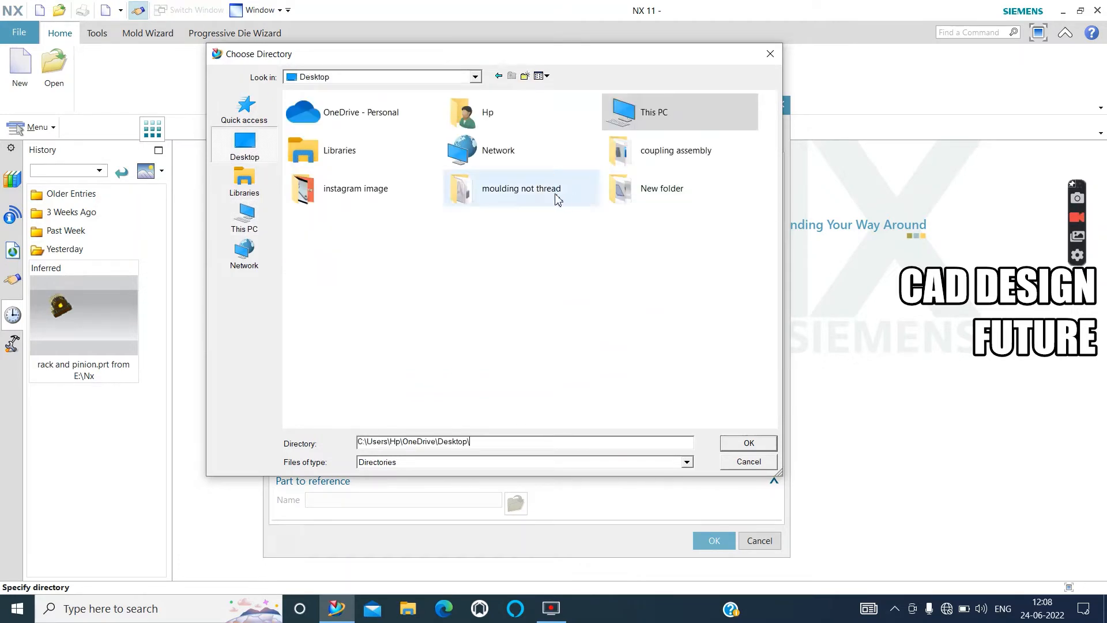
{"action": "double_click", "coordinate": [685, 155]}
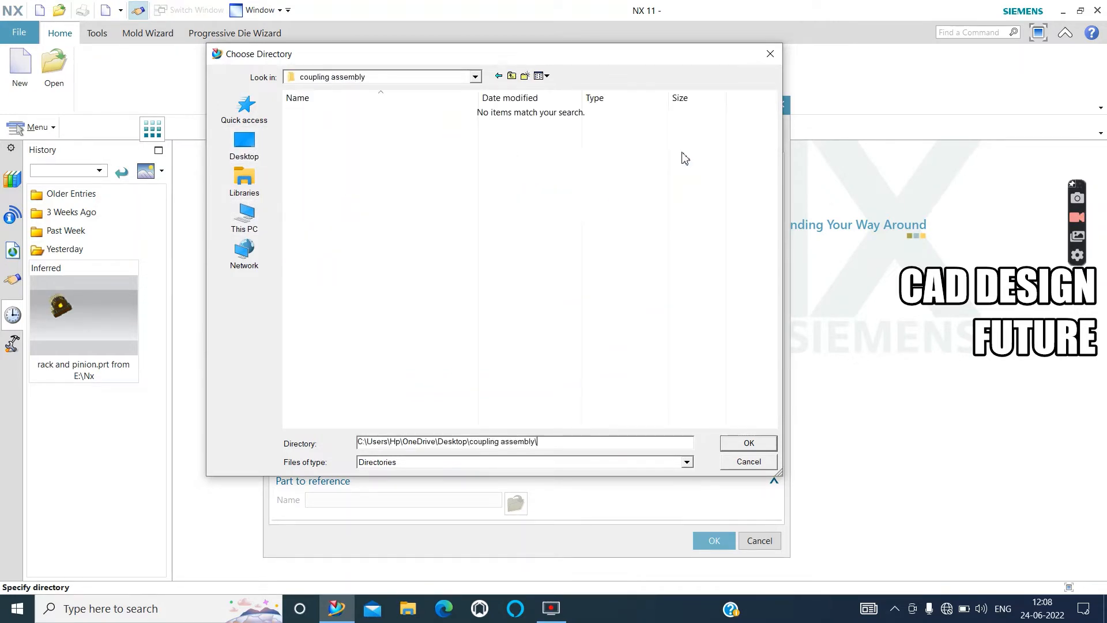
{"action": "left_click", "coordinate": [762, 443]}
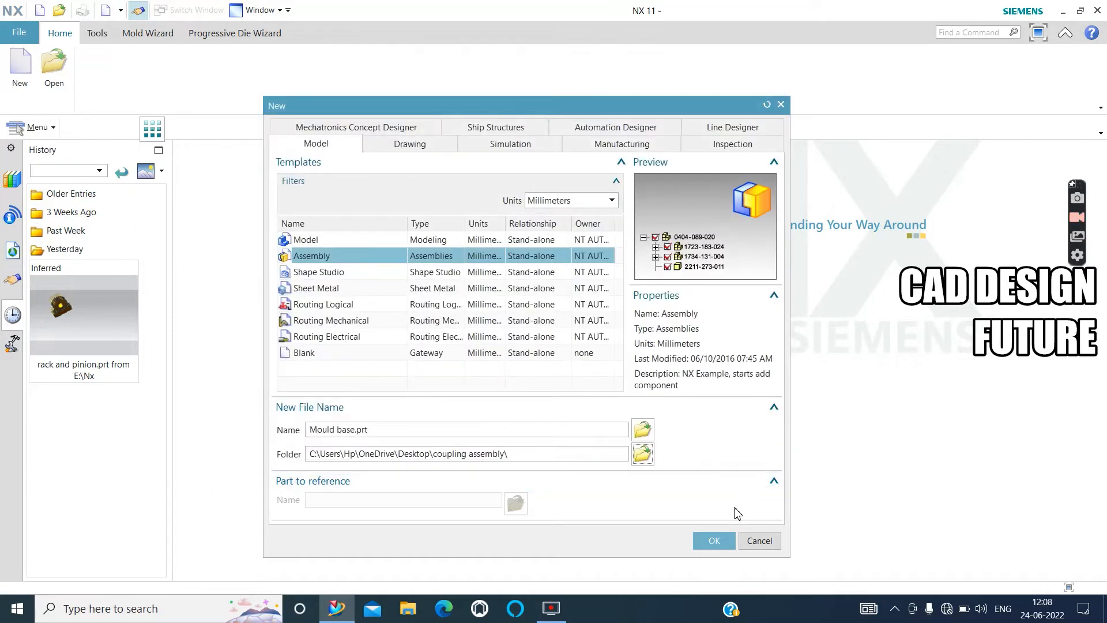
{"action": "left_click", "coordinate": [713, 540]}
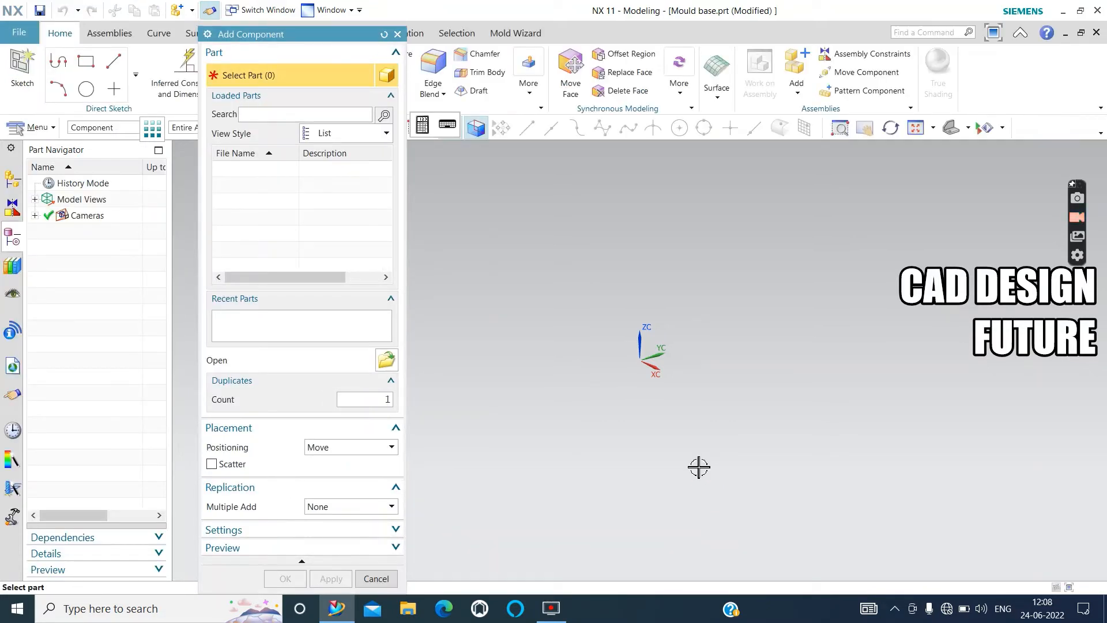
{"action": "left_click", "coordinate": [397, 34]}
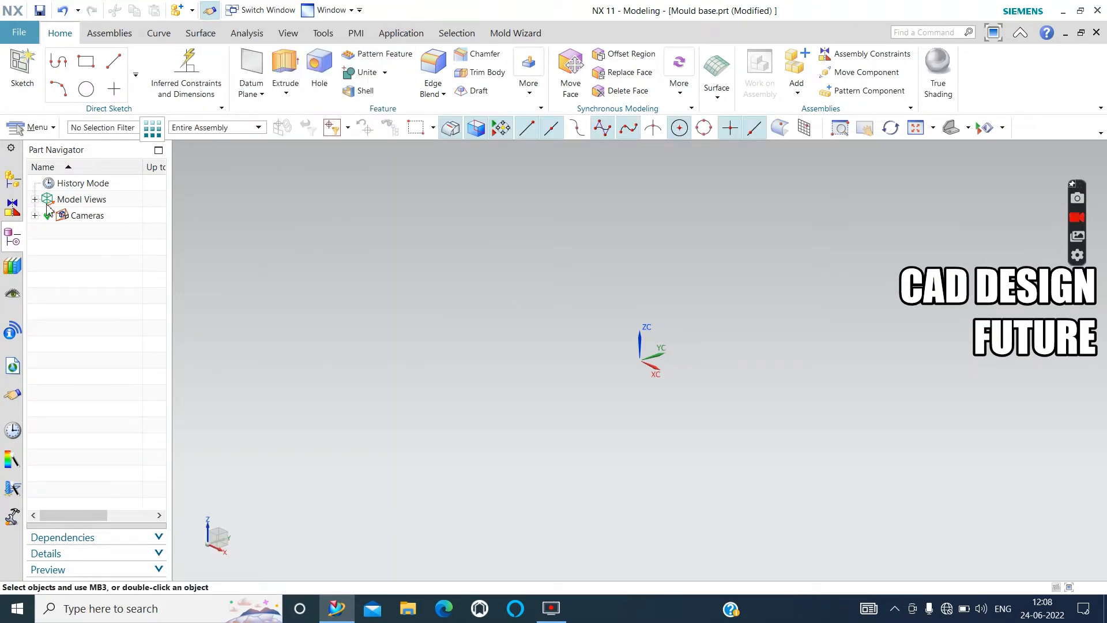
Create an empty component named TOP PLATE in the Mould base assembly from the Model template
{"action": "left_click", "coordinate": [19, 187]}
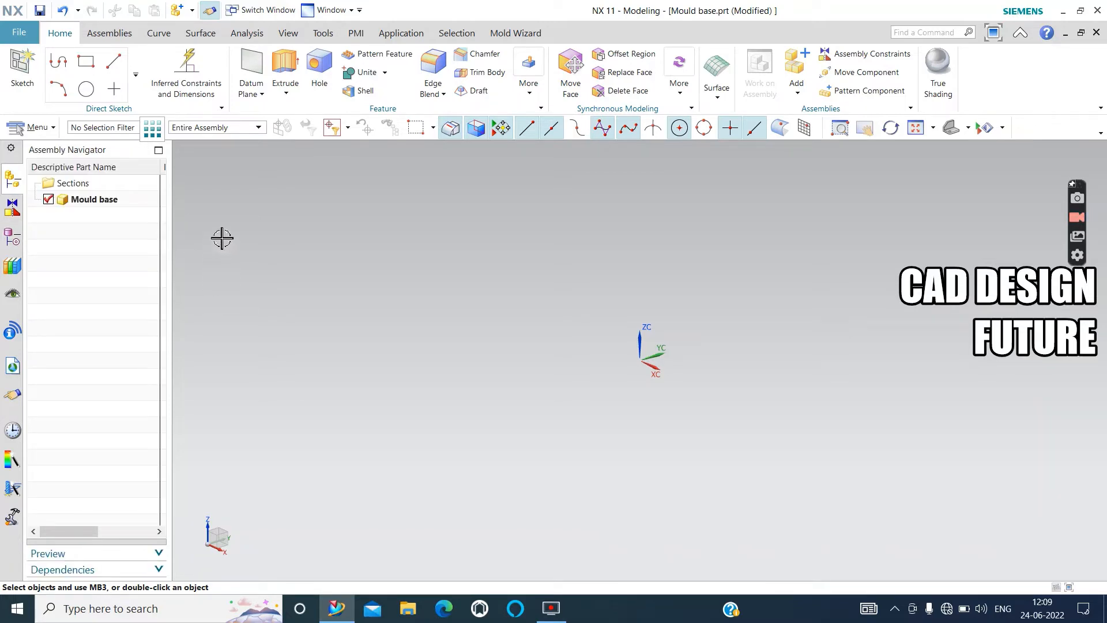
{"action": "left_click", "coordinate": [110, 33]}
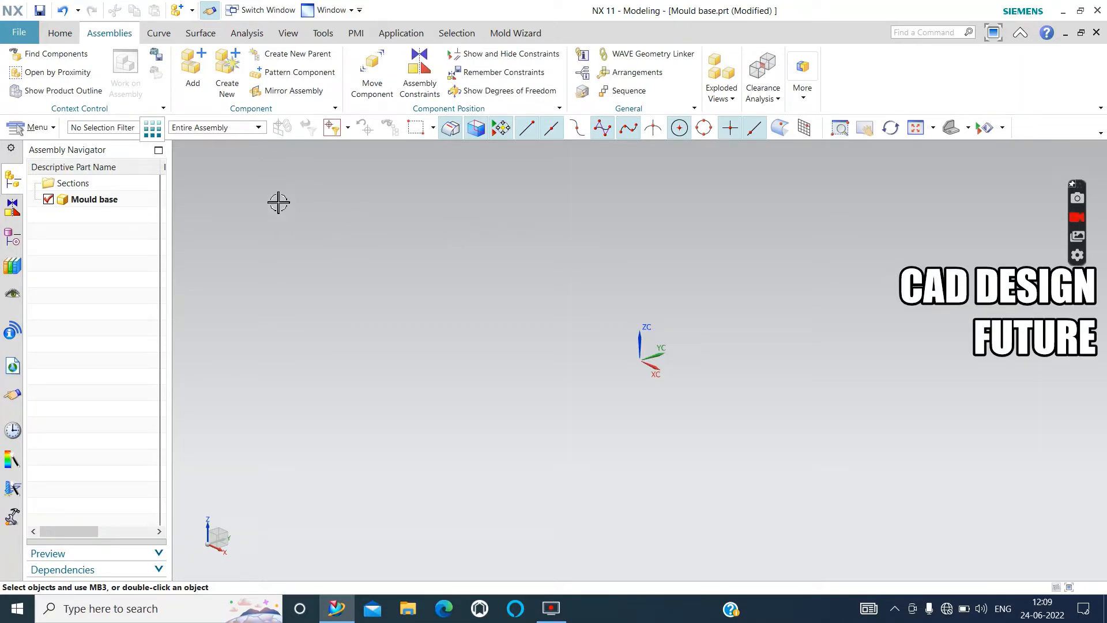
{"action": "left_click", "coordinate": [236, 85]}
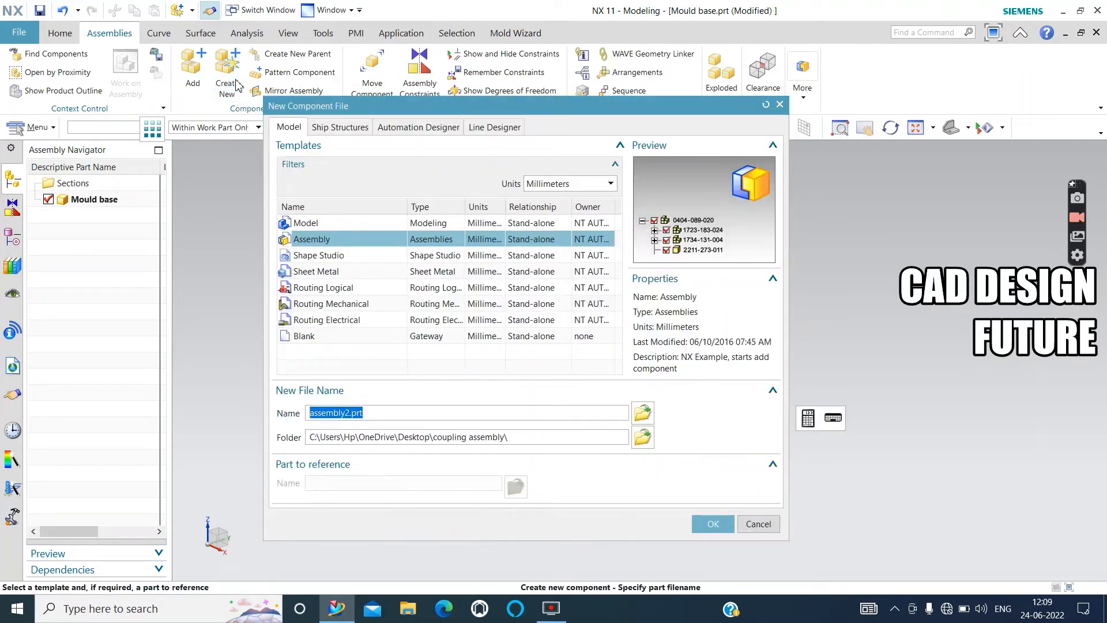
{"action": "left_click", "coordinate": [314, 224]}
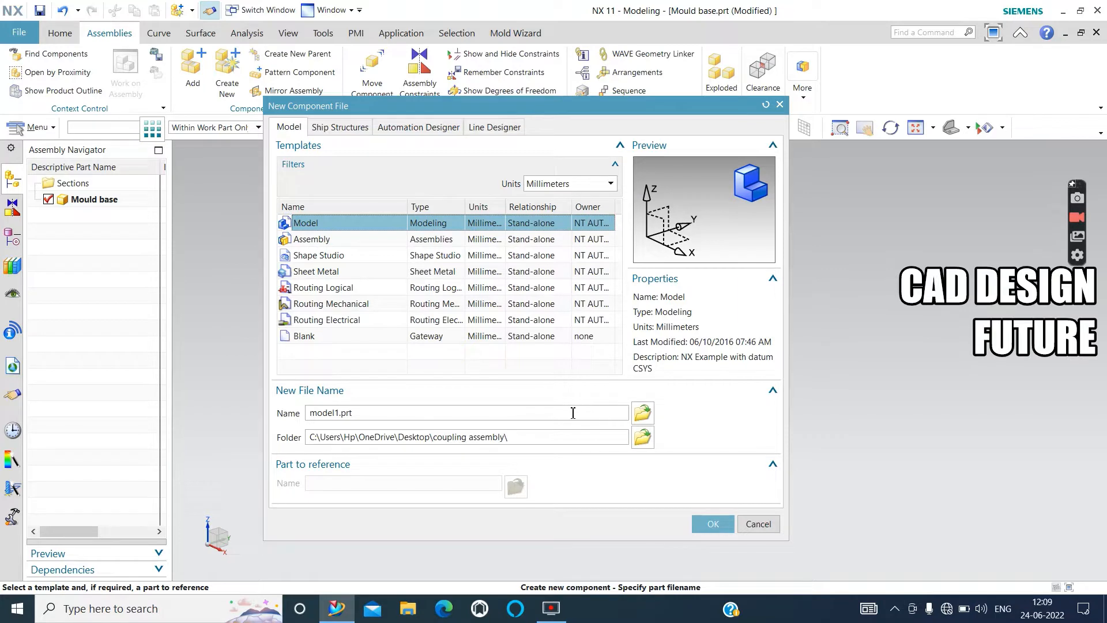
{"action": "left_click", "coordinate": [474, 413]}
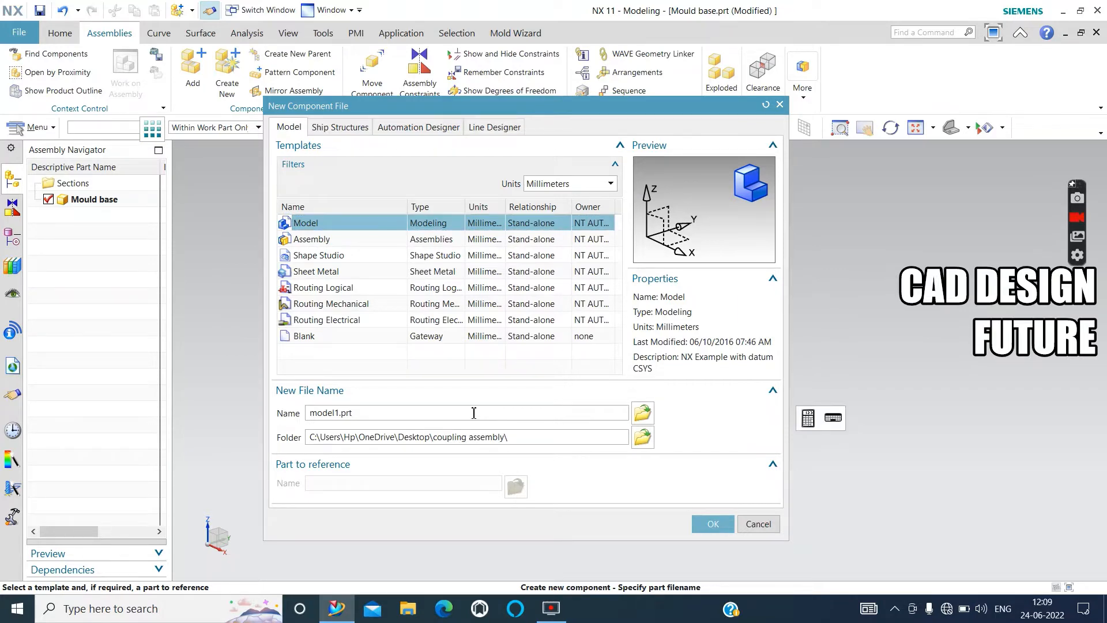
{"action": "key", "text": "BackSpace"}
{"action": "key", "text": "BackSpace"}
{"action": "key", "text": "BackSpace"}
{"action": "key", "text": "BackSpace"}
{"action": "key", "text": "BackSpace"}
{"action": "key", "text": "BackSpace"}
{"action": "key", "text": "BackSpace"}
{"action": "key", "text": "BackSpace"}
{"action": "key", "text": "BackSpace"}
{"action": "type", "text": "TOP PLATE"}
{"action": "left_click", "coordinate": [709, 524]}
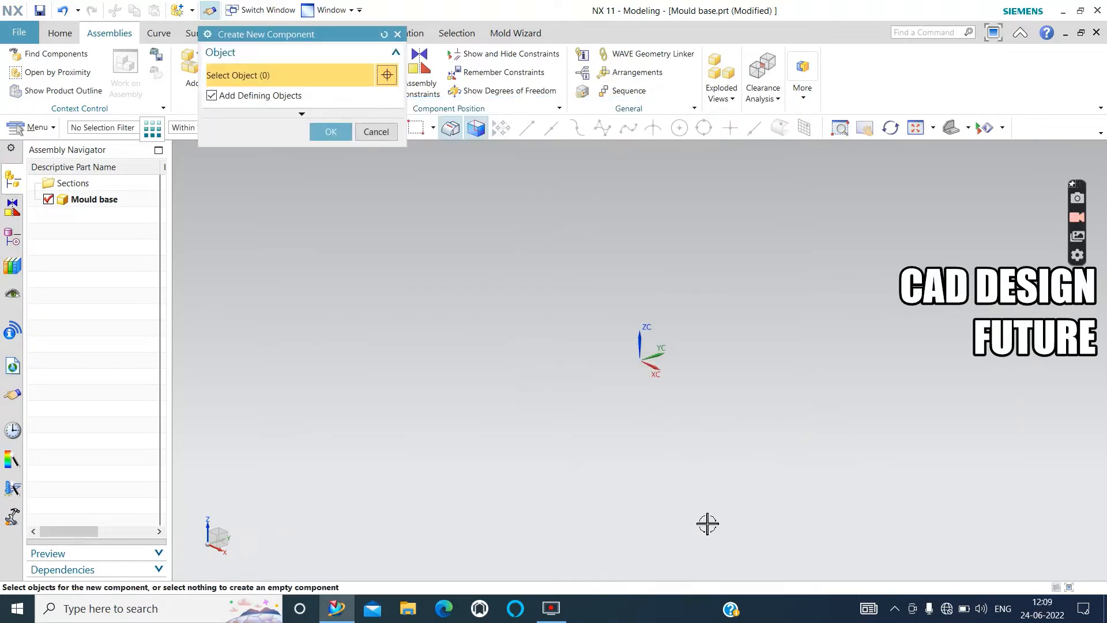
{"action": "left_click", "coordinate": [325, 132]}
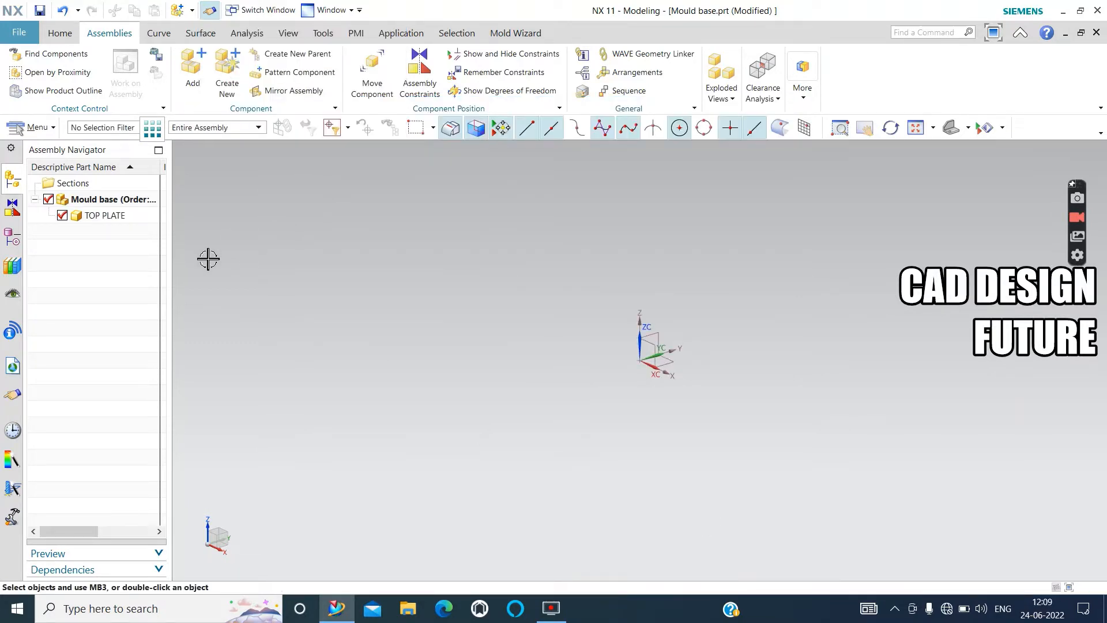
Create an empty component named CAVITY PLATE in the assembly from the Model template
{"action": "left_click", "coordinate": [226, 91]}
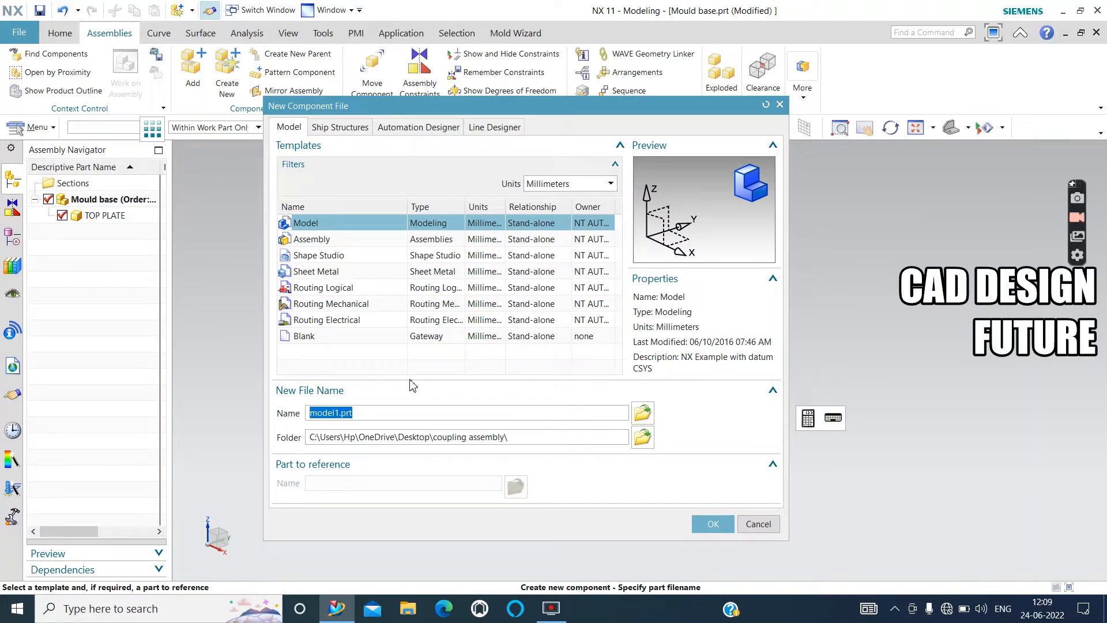
{"action": "key", "text": "BackSpace"}
{"action": "type", "text": "CAV"}
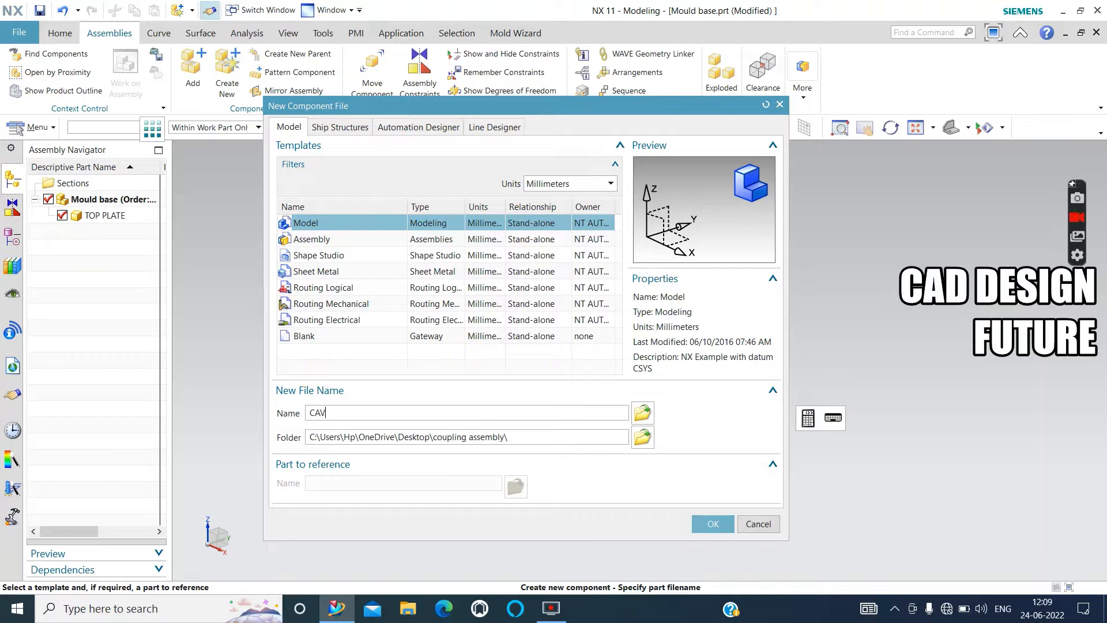
{"action": "type", "text": "ITY PLATE"}
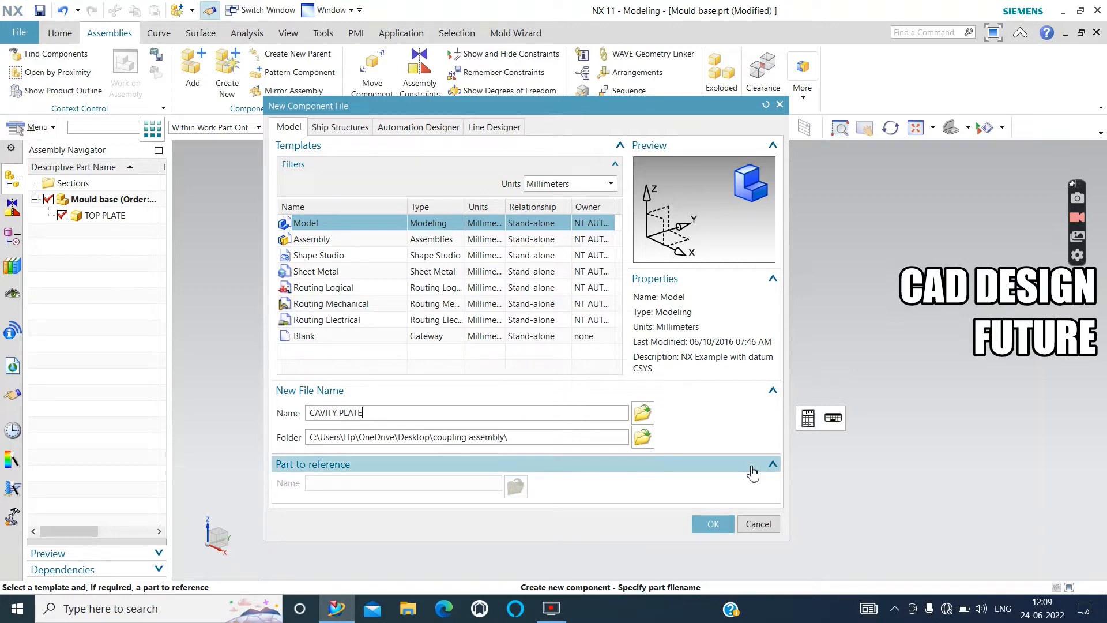
{"action": "left_click", "coordinate": [713, 523]}
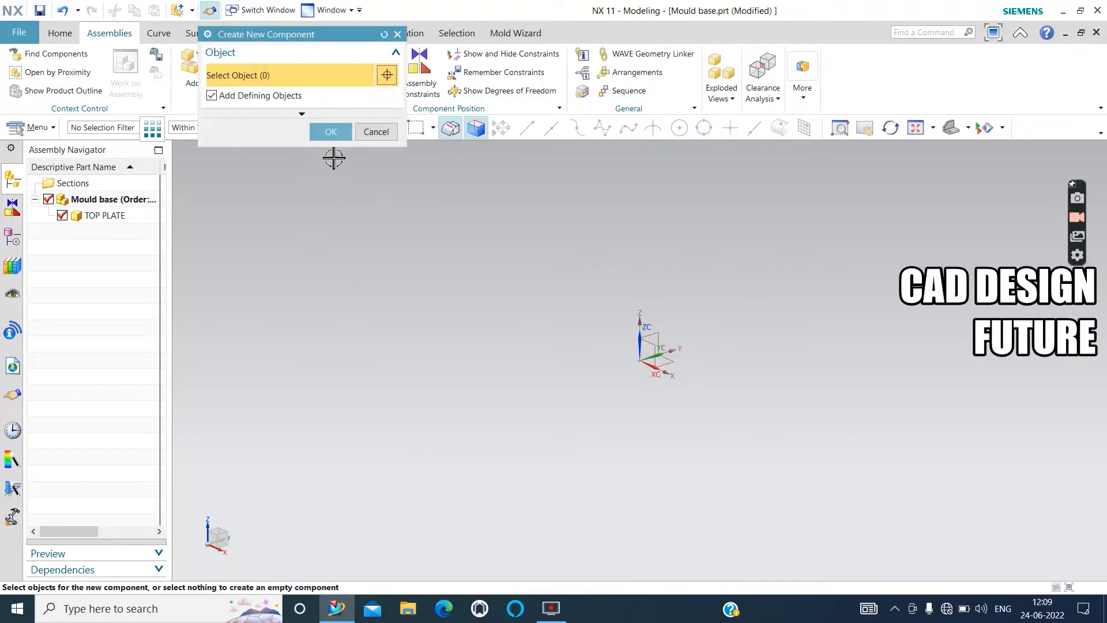
{"action": "left_click", "coordinate": [330, 132]}
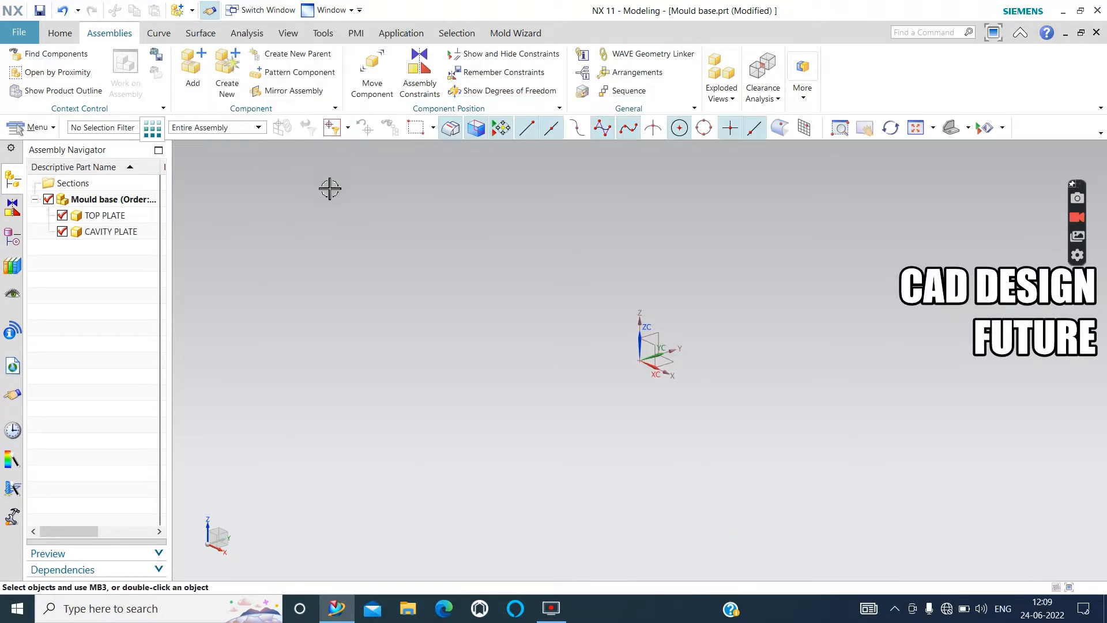
Create an empty component named CORE PLATE in the assembly from the Model template
{"action": "left_click", "coordinate": [227, 72]}
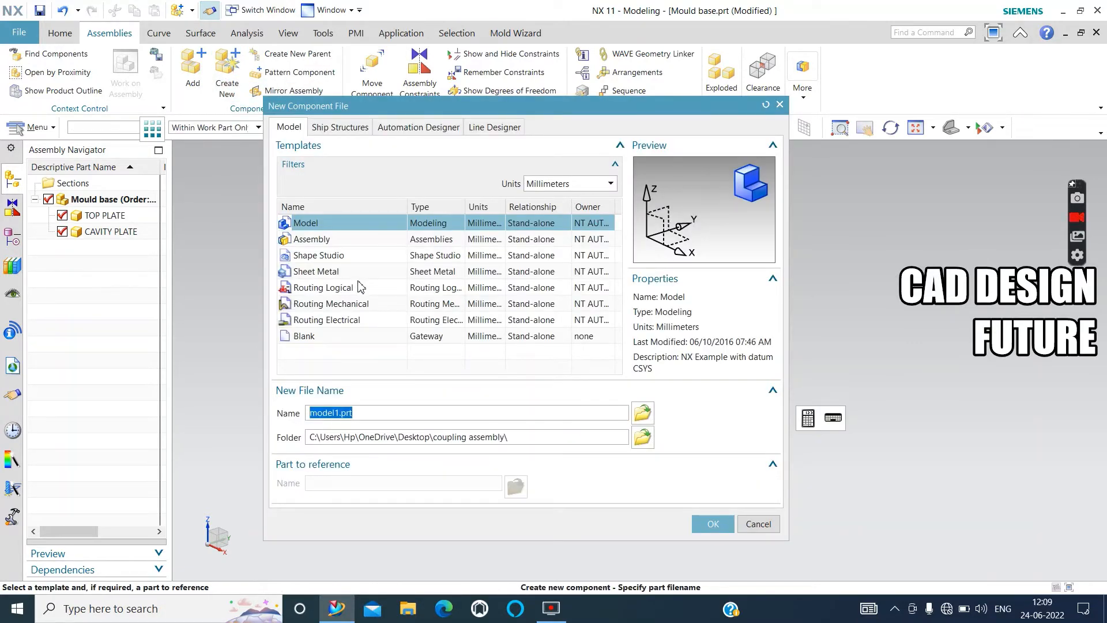
{"action": "key", "text": "BackSpace"}
{"action": "type", "text": "COR"}
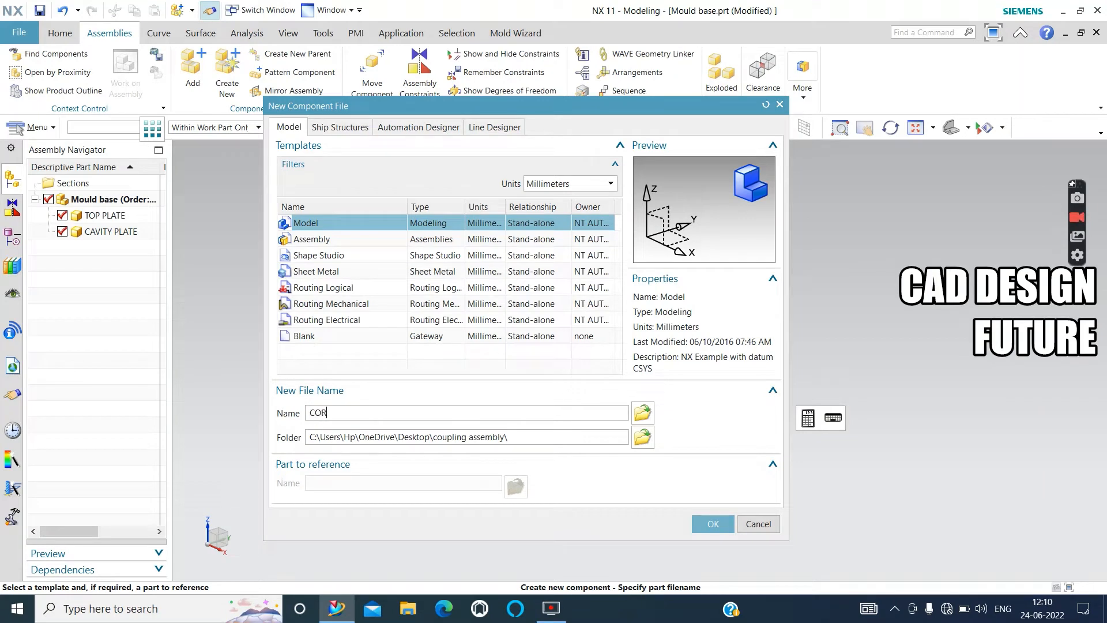
{"action": "type", "text": "E OLATE"}
{"action": "key", "text": "BackSpace"}
{"action": "key", "text": "BackSpace"}
{"action": "key", "text": "BackSpace"}
{"action": "key", "text": "BackSpace"}
{"action": "key", "text": "BackSpace"}
{"action": "type", "text": "PLATE"}
{"action": "left_click", "coordinate": [703, 521]}
{"action": "left_click", "coordinate": [330, 131]}
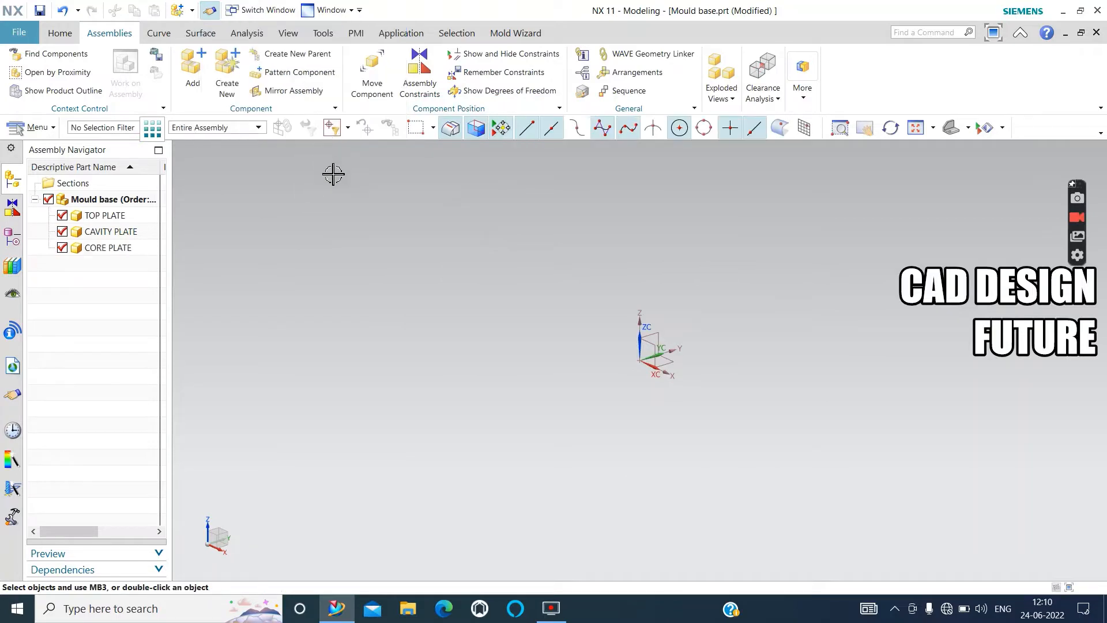
Create an empty component named CORE BACK PLATE in the assembly from the Model template
{"action": "left_click", "coordinate": [229, 84]}
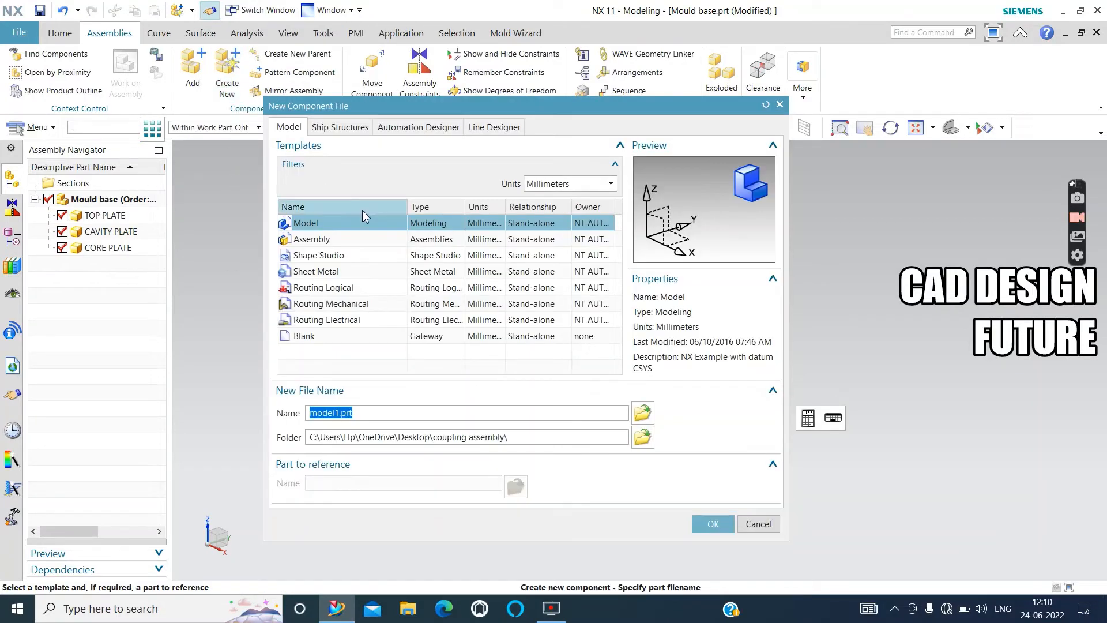
{"action": "key", "text": "BackSpace"}
{"action": "type", "text": "CORE BACK B"}
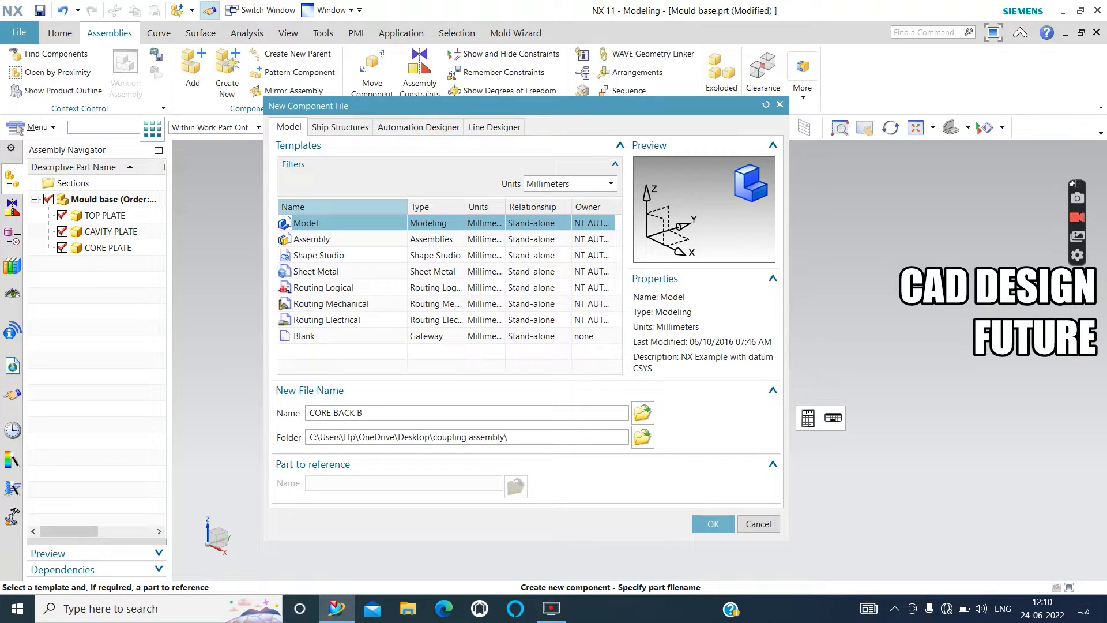
{"action": "key", "text": "BackSpace"}
{"action": "type", "text": "PLATE"}
{"action": "left_click", "coordinate": [712, 523]}
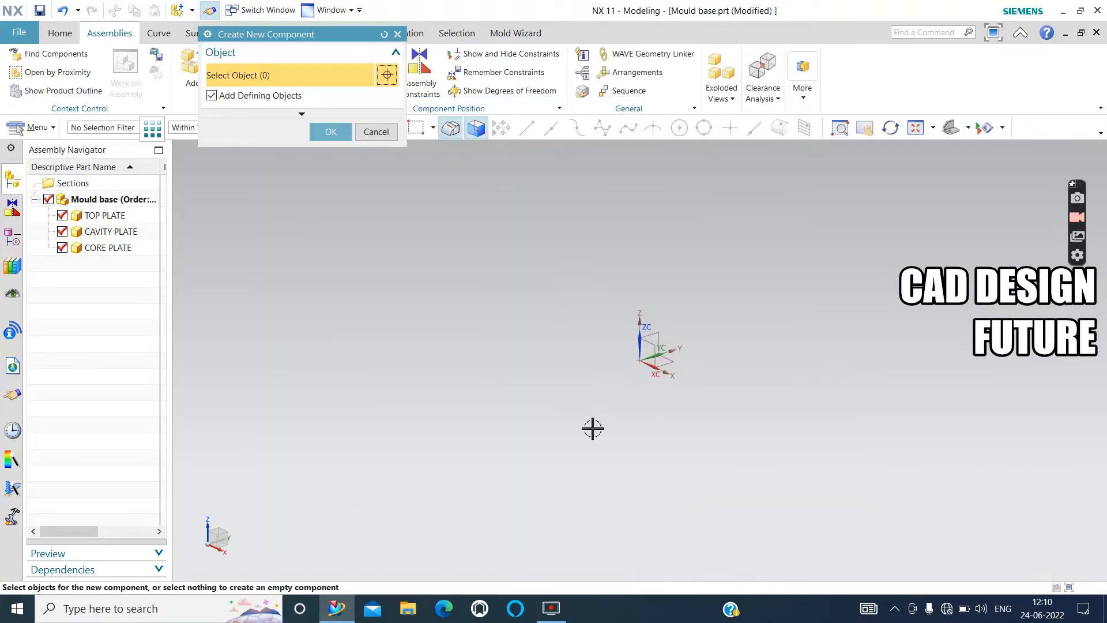
{"action": "left_click", "coordinate": [330, 131]}
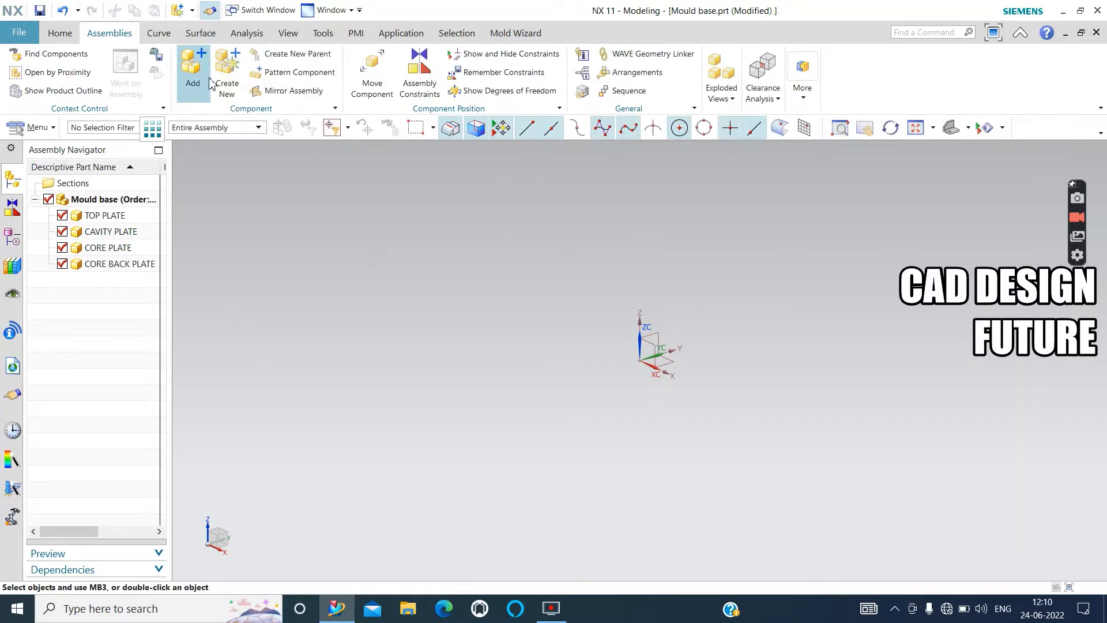
Create an empty component named SPACER BLOCK in the assembly from the Model template
{"action": "left_click", "coordinate": [227, 74]}
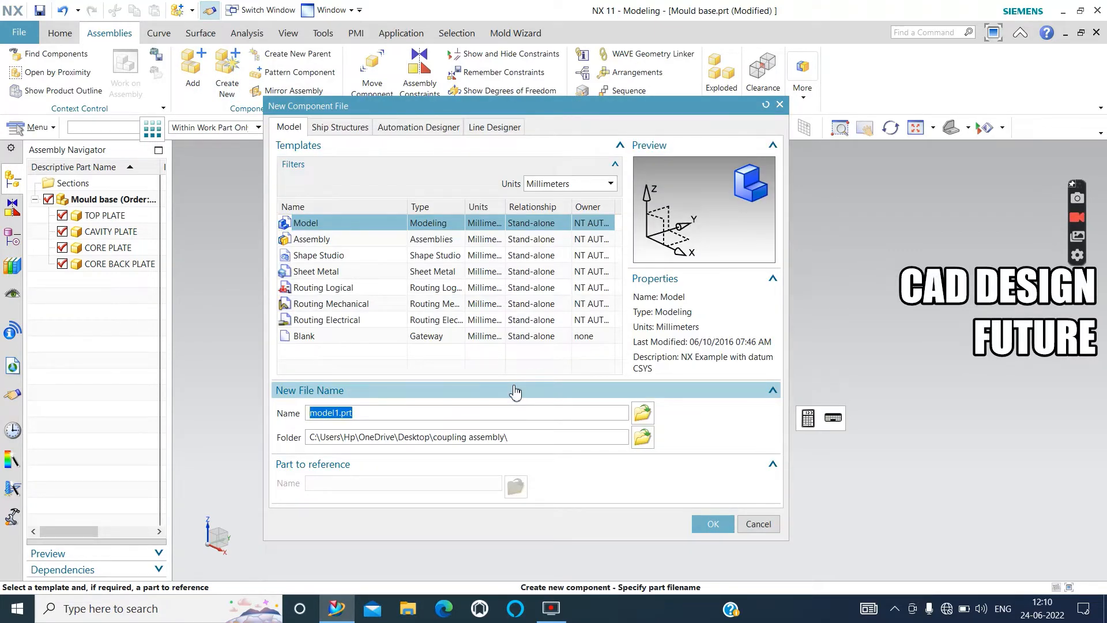
{"action": "type", "text": "AP"}
{"action": "key", "text": "BackSpace"}
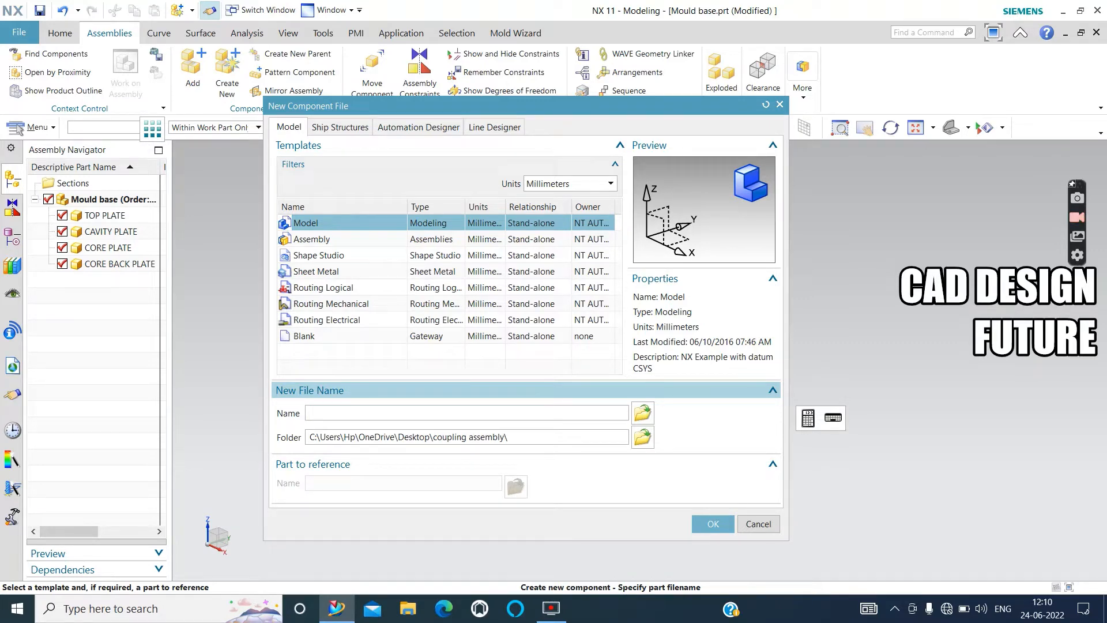
{"action": "type", "text": "SPACER BLOCK"}
{"action": "left_click", "coordinate": [713, 523]}
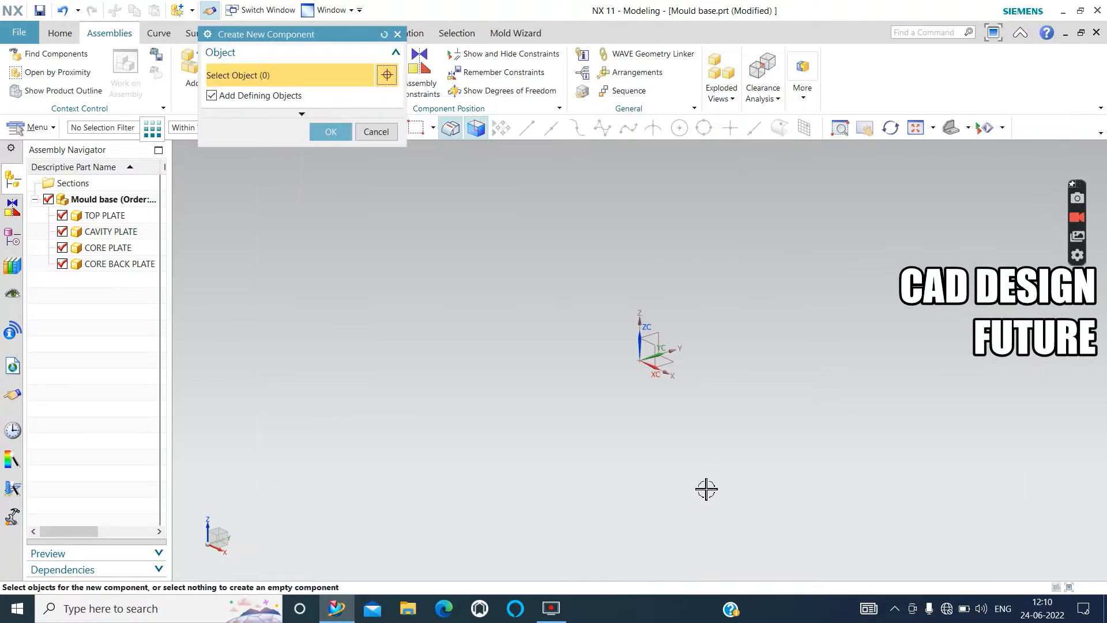
{"action": "left_click", "coordinate": [330, 132]}
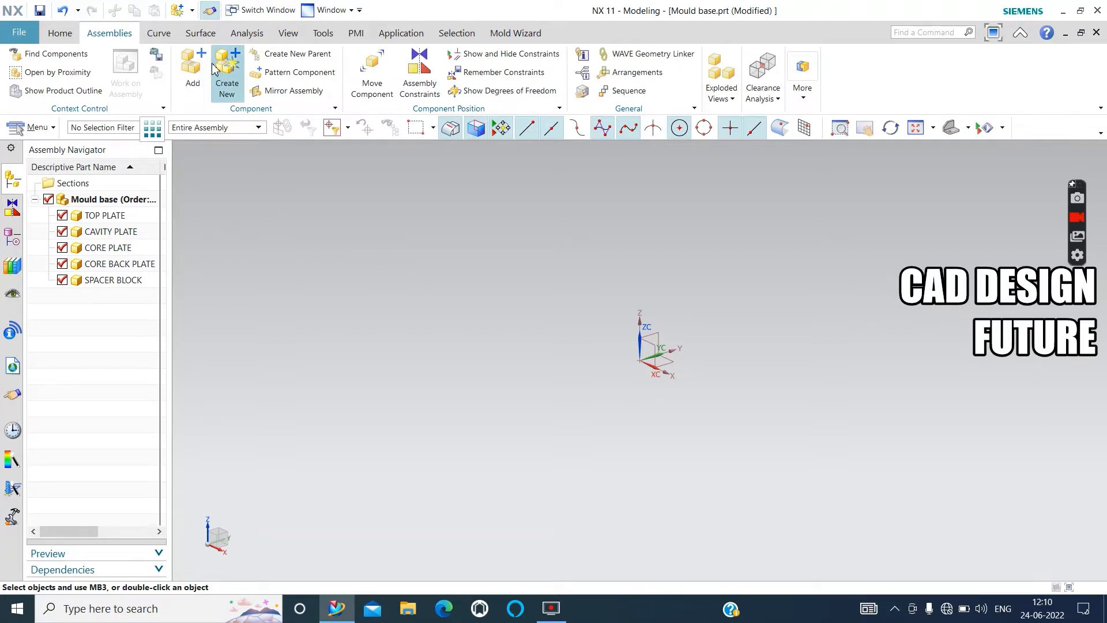
Create an empty component named EJECTOR PLATE in the assembly from the Model template
{"action": "left_click", "coordinate": [227, 75]}
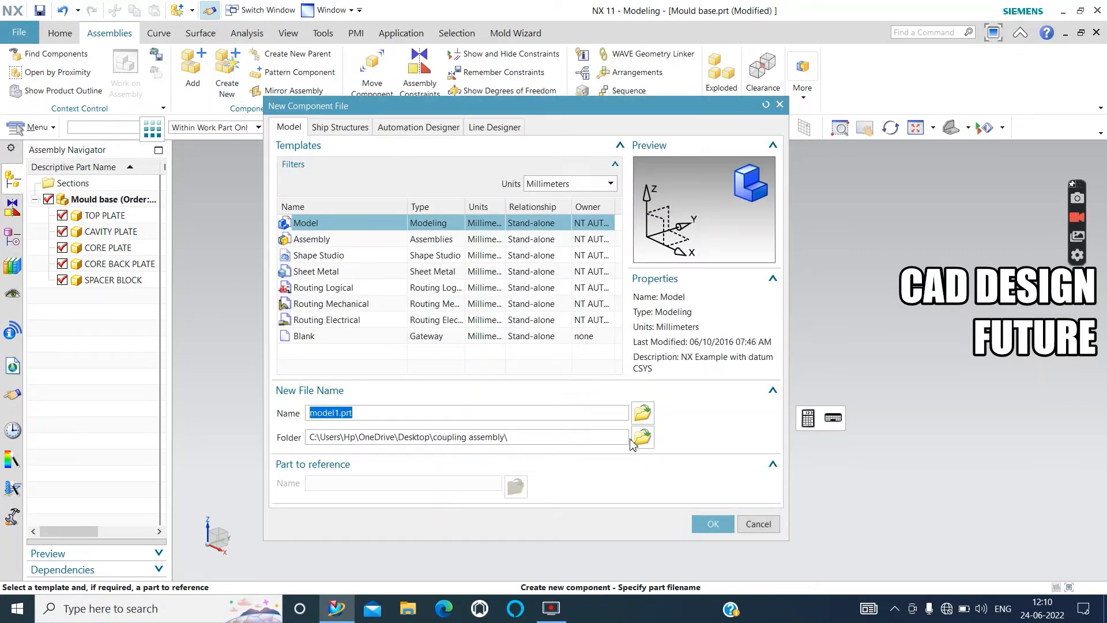
{"action": "type", "text": "EJECT"}
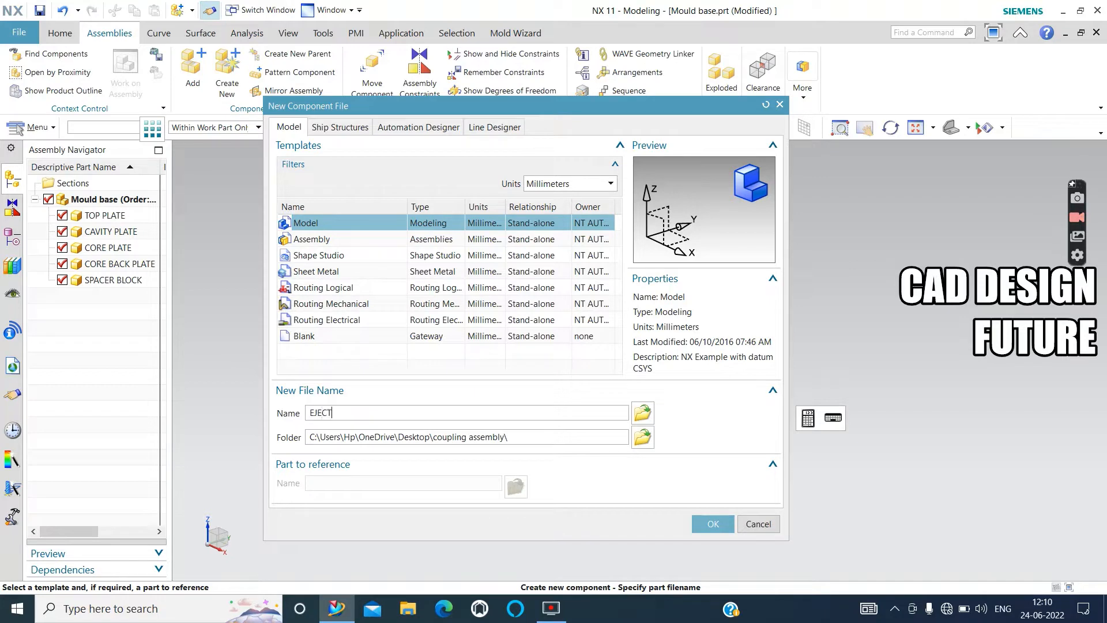
{"action": "type", "text": "OR PLATE"}
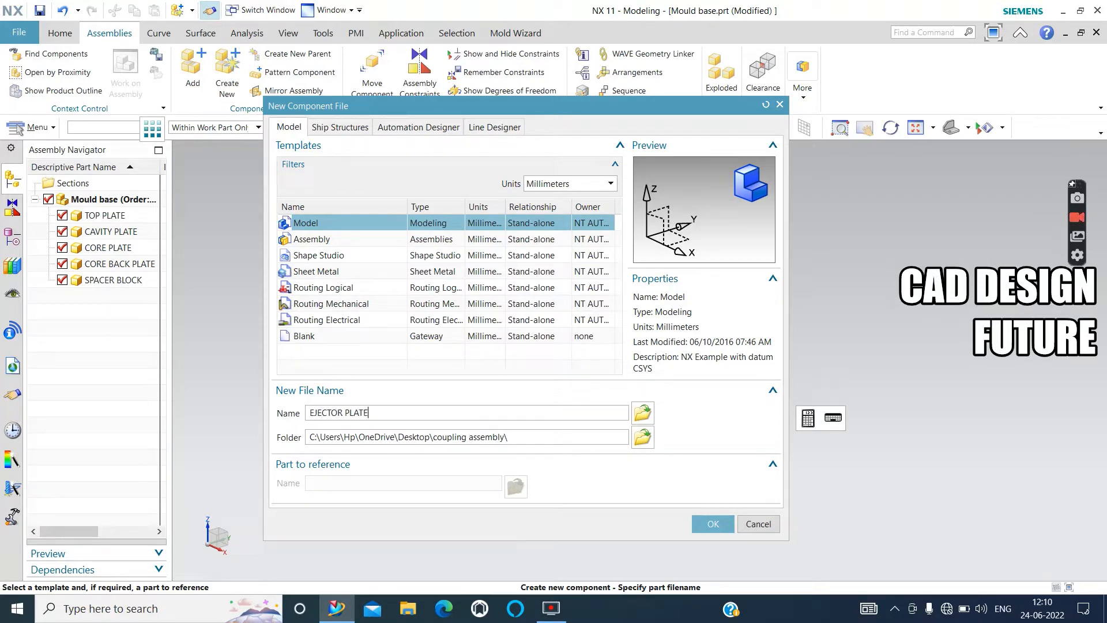
{"action": "left_click", "coordinate": [713, 524]}
{"action": "left_click", "coordinate": [330, 132]}
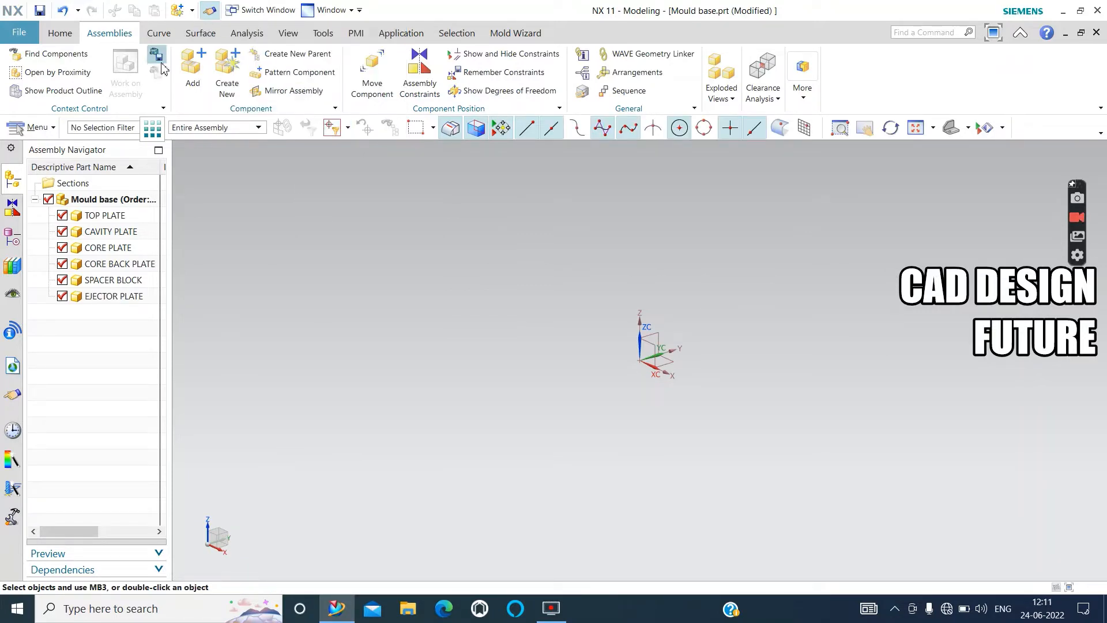
Create an empty component named EJECTOR BACK PLATE in the assembly from the Model template
{"action": "left_click", "coordinate": [227, 74]}
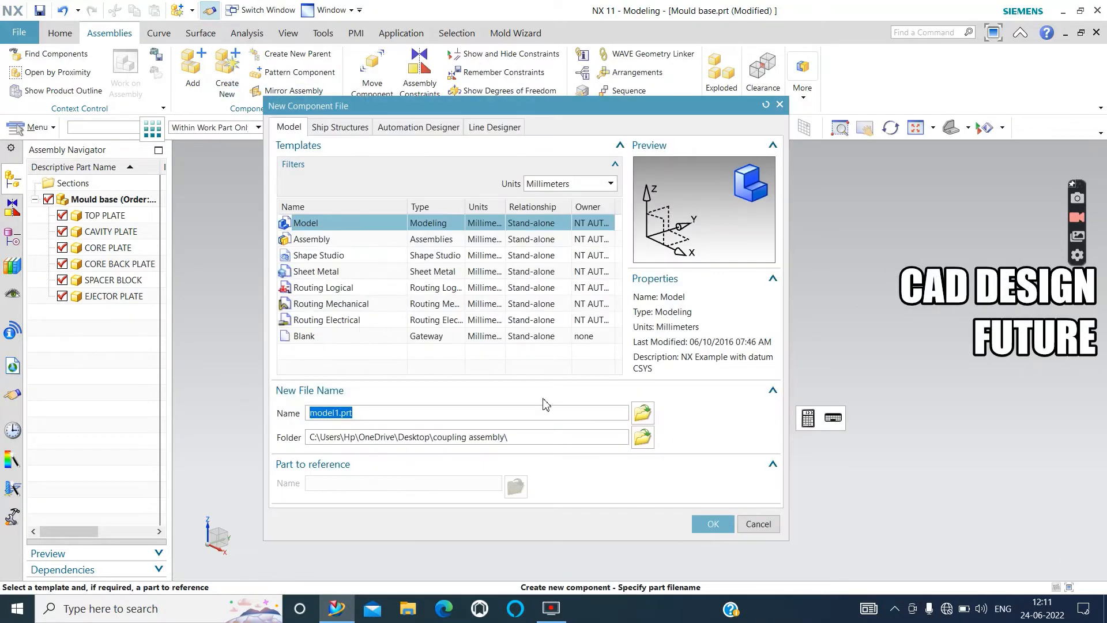
{"action": "type", "text": "EJECTOR BACK PLATE"}
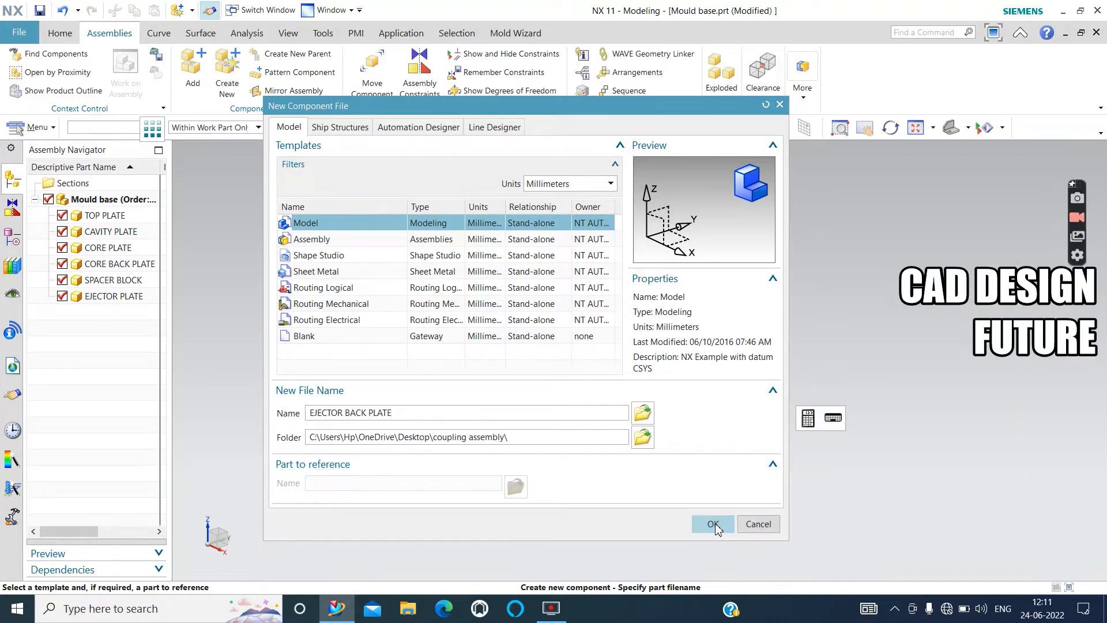
{"action": "left_click", "coordinate": [711, 523]}
{"action": "left_click", "coordinate": [331, 132]}
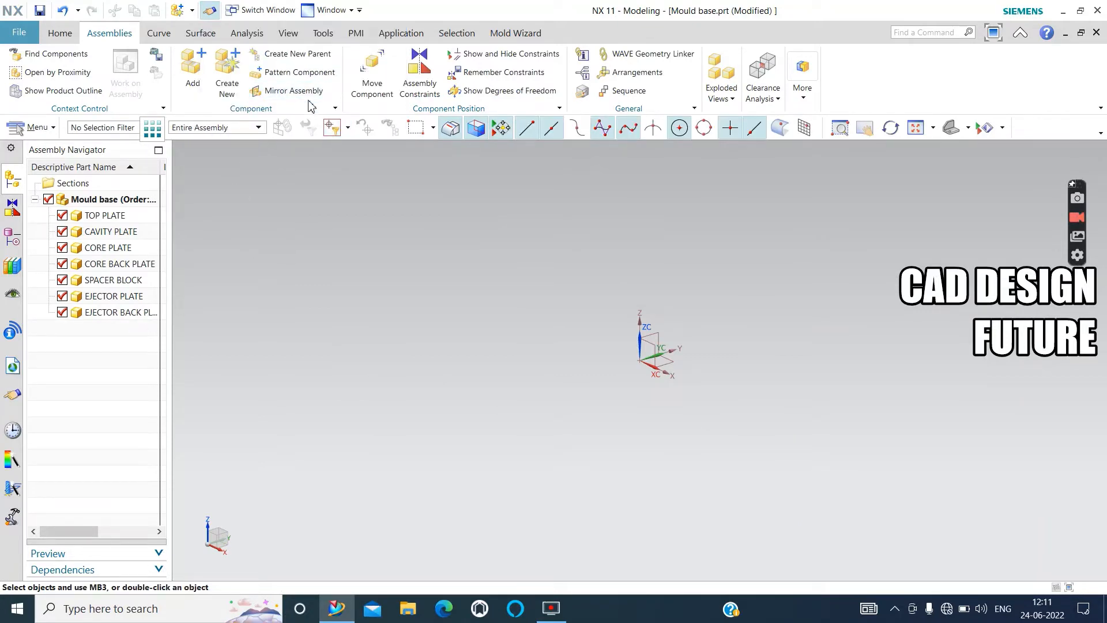
Create an empty component named BOTTOM PLATE in the assembly from the Model template
{"action": "left_click", "coordinate": [236, 74]}
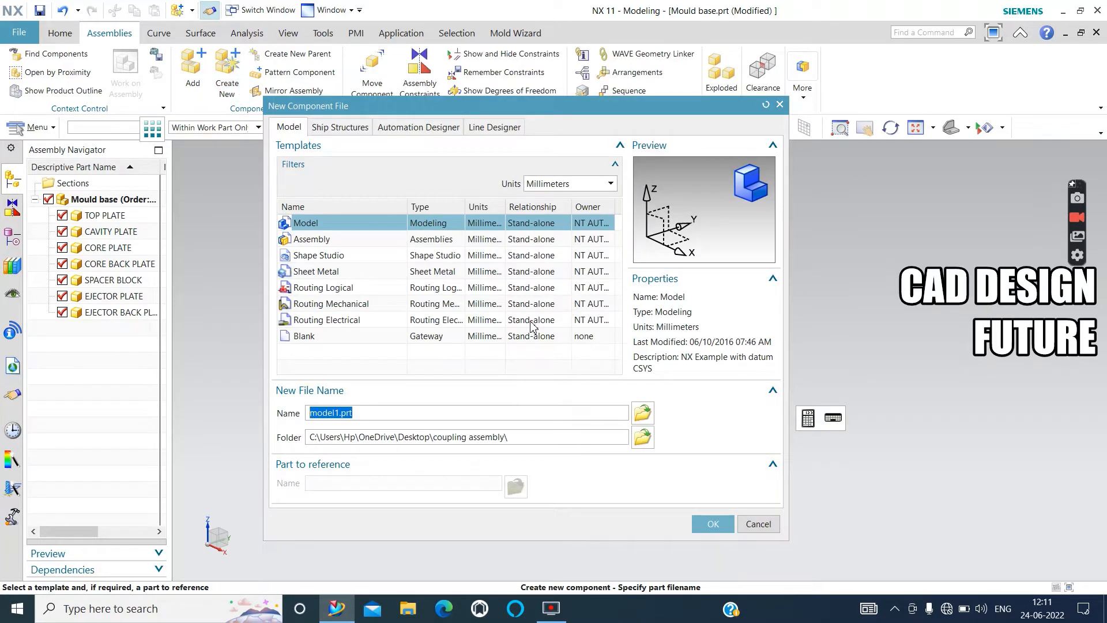
{"action": "type", "text": "BOTTOM PLATE"}
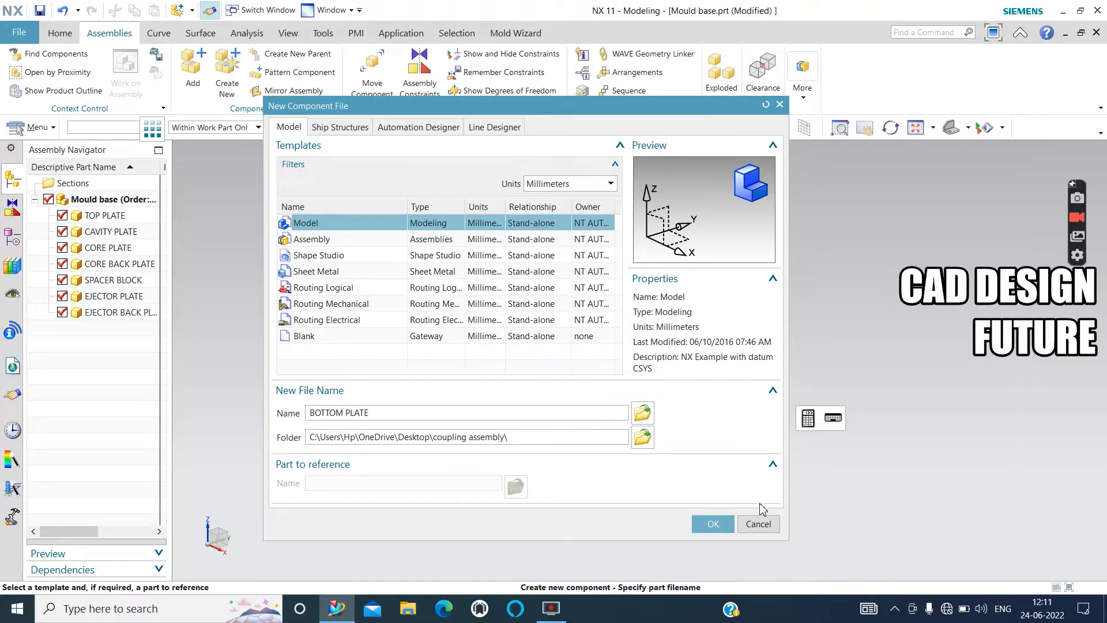
{"action": "left_click", "coordinate": [715, 523]}
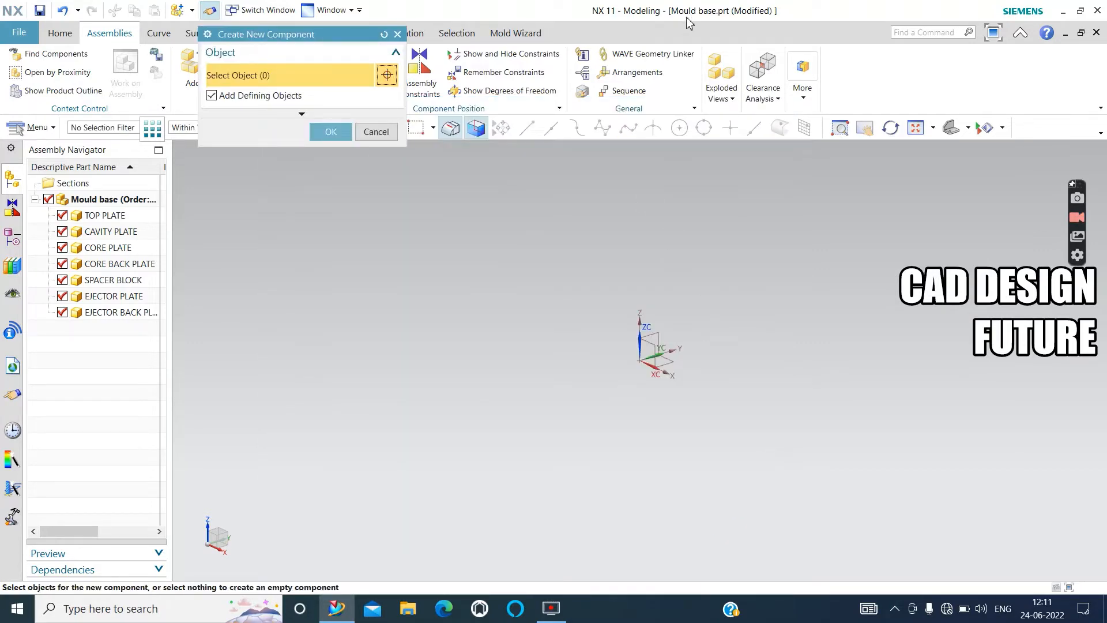
{"action": "left_click", "coordinate": [330, 131]}
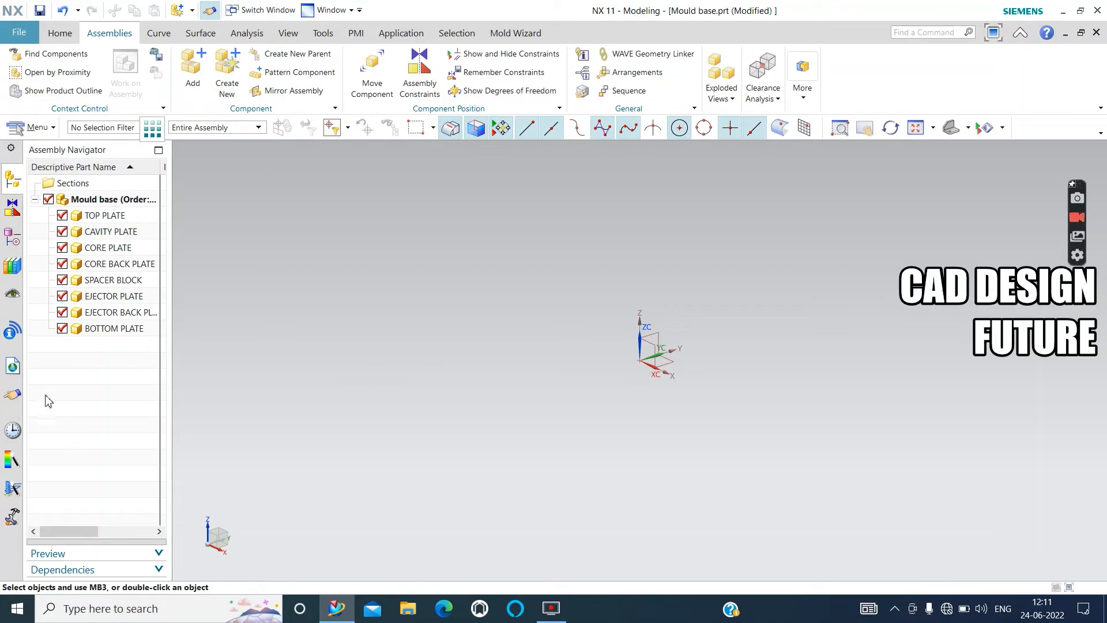
Make TOP PLATE the work part and start a sketch on its horizontal XY plane
{"action": "left_click", "coordinate": [111, 215]}
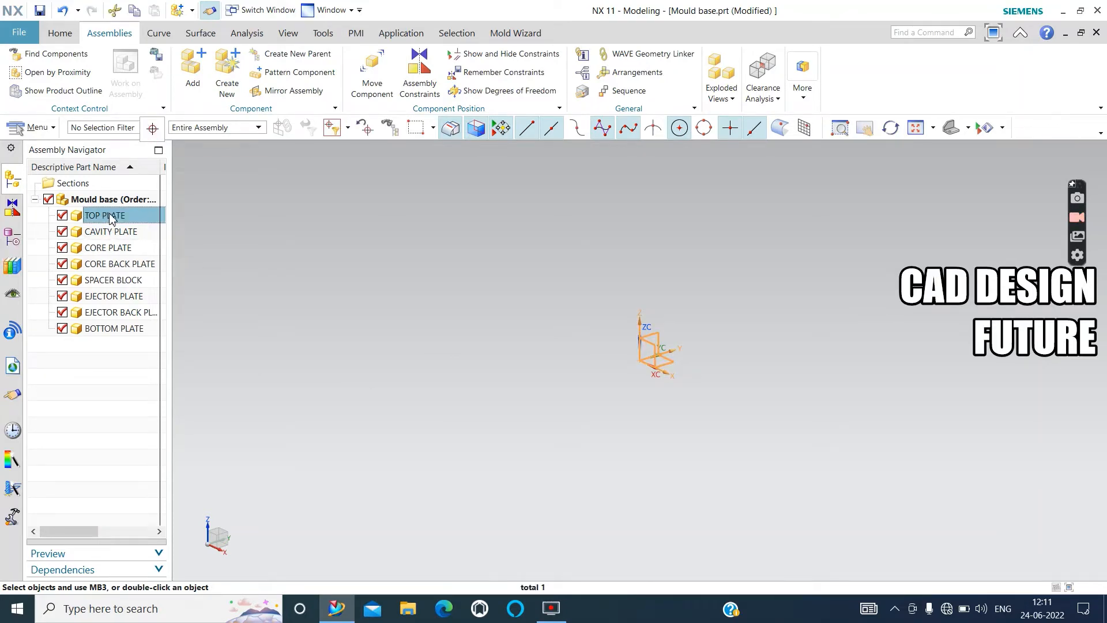
{"action": "right_click", "coordinate": [111, 215]}
{"action": "left_click", "coordinate": [135, 200]}
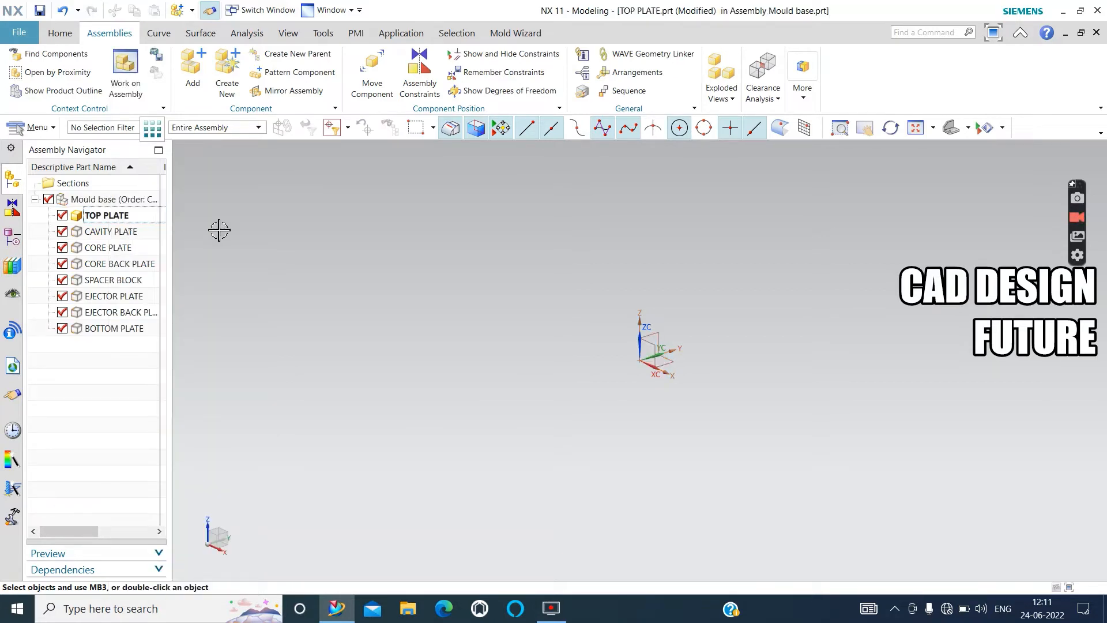
{"action": "left_click", "coordinate": [60, 33]}
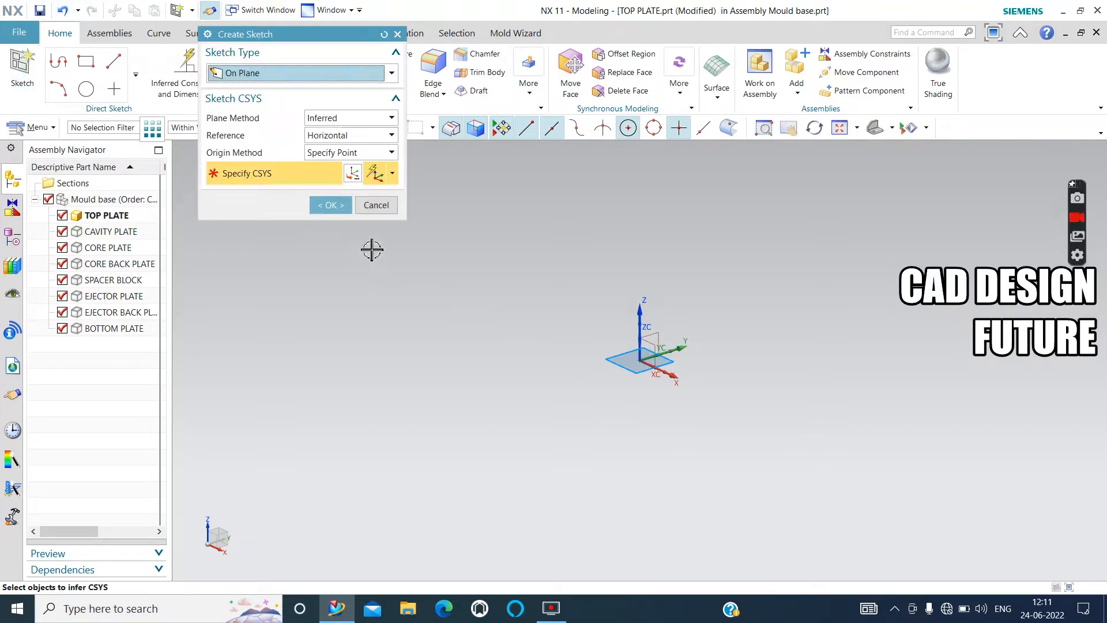
{"action": "left_click", "coordinate": [339, 208]}
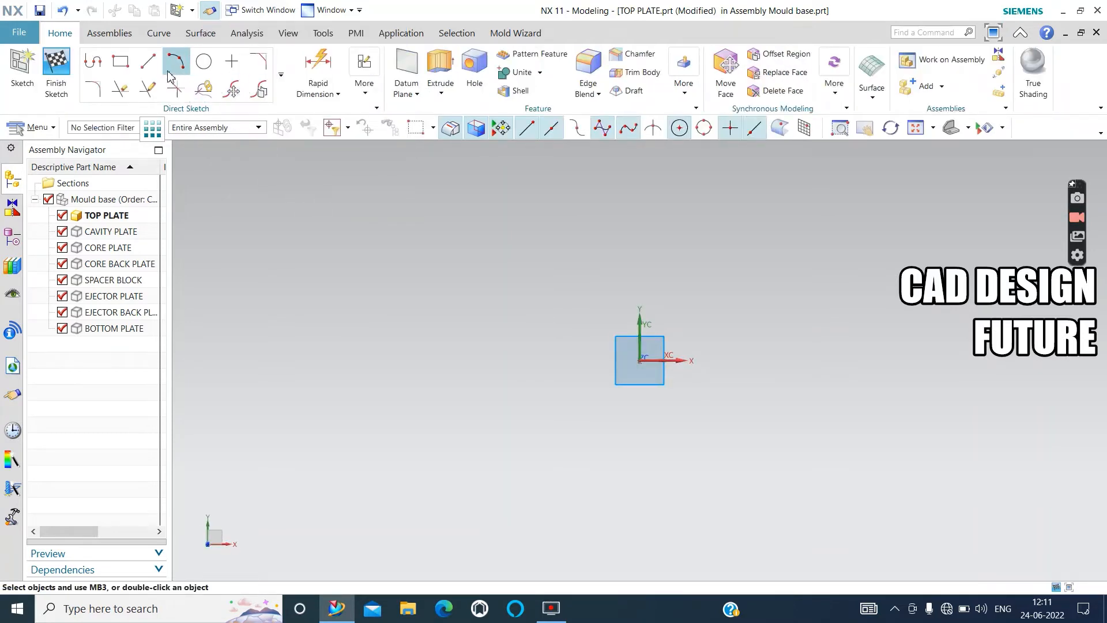
Sketch a 296 by 296 mm rectangle centred on the sketch origin at angle 0 and finish the sketch
{"action": "left_click", "coordinate": [120, 61]}
{"action": "left_click", "coordinate": [252, 69]}
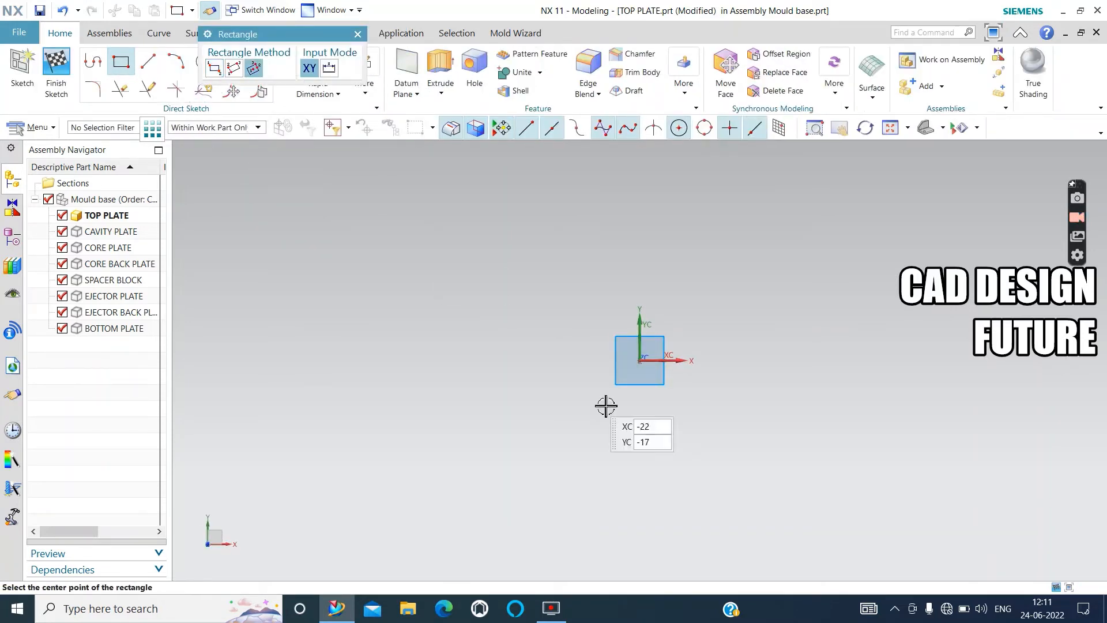
{"action": "left_click", "coordinate": [640, 361]}
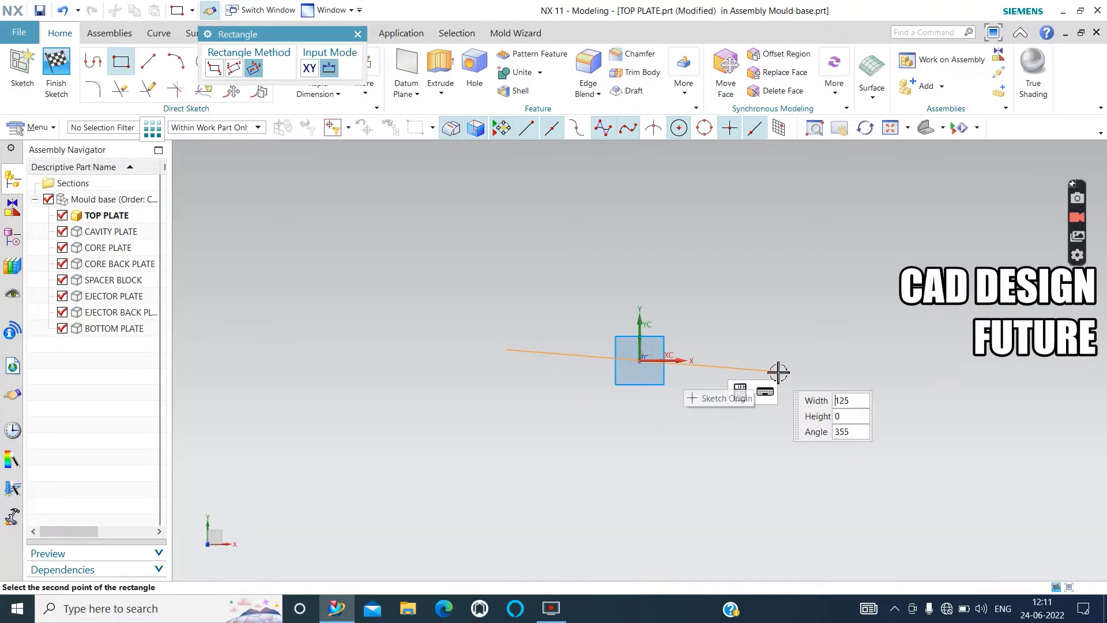
{"action": "type", "text": "296"}
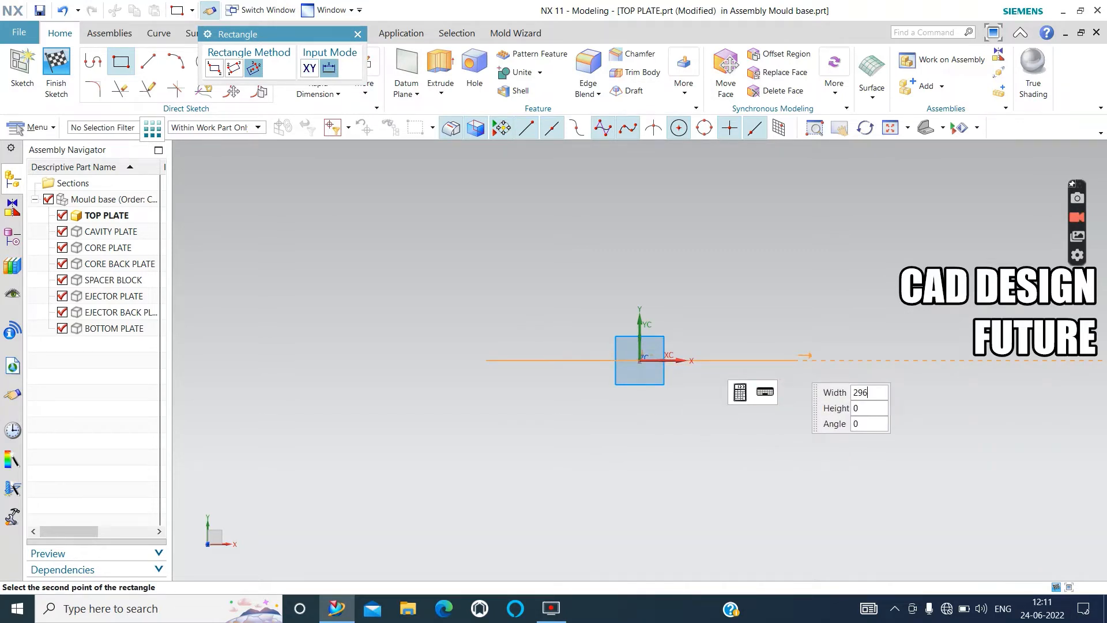
{"action": "key", "text": "Tab"}
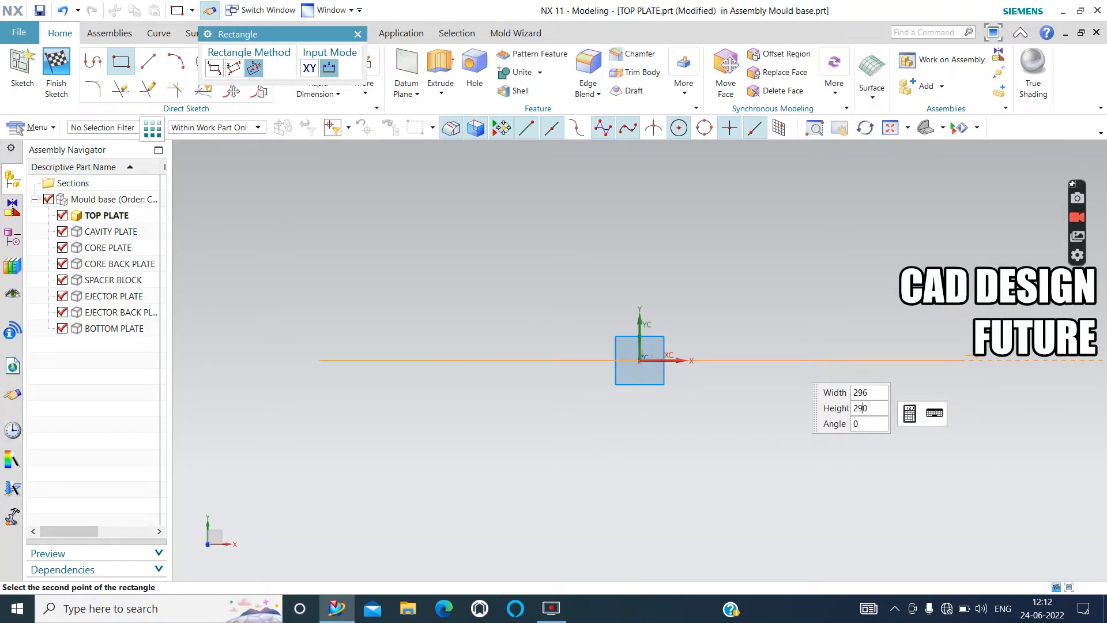
{"action": "key", "text": "Tab"}
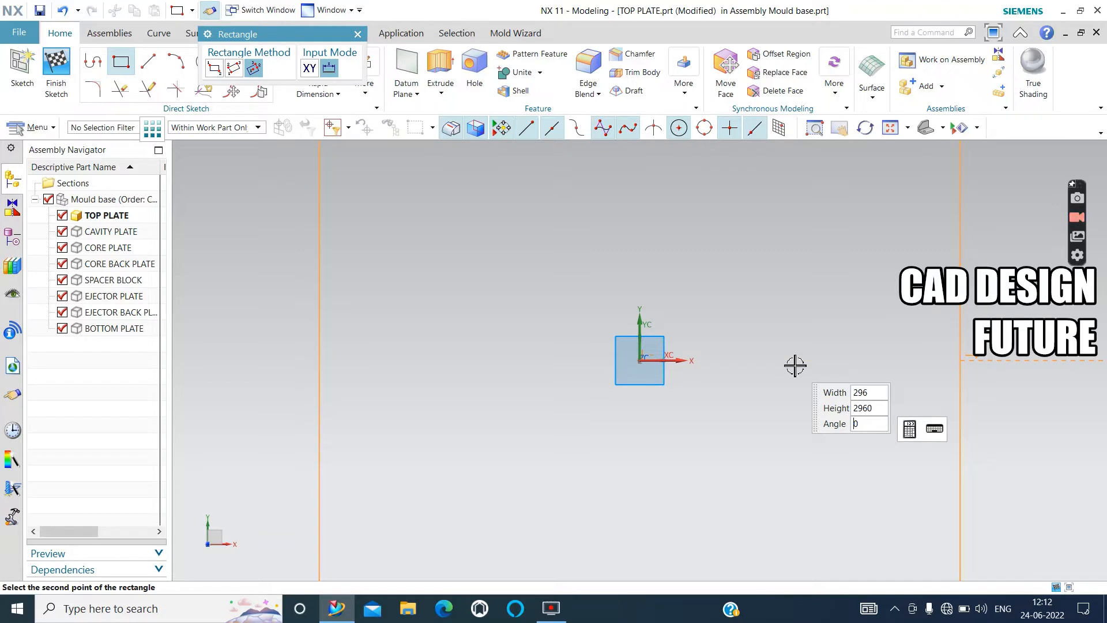
{"action": "key", "text": "Tab"}
{"action": "key", "text": "Tab"}
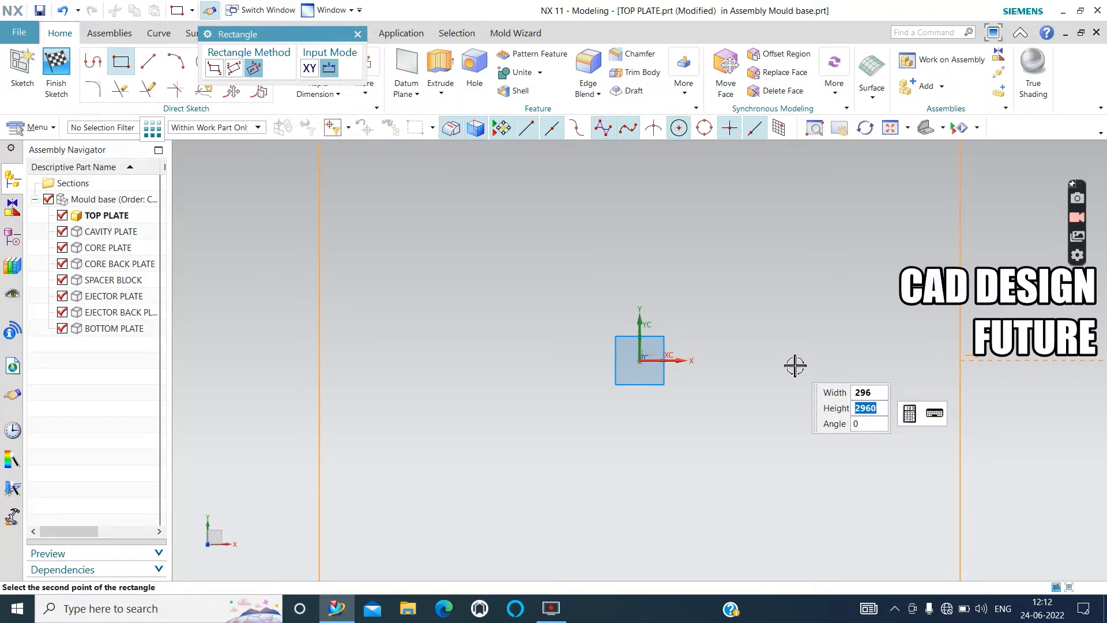
{"action": "key", "text": "Return"}
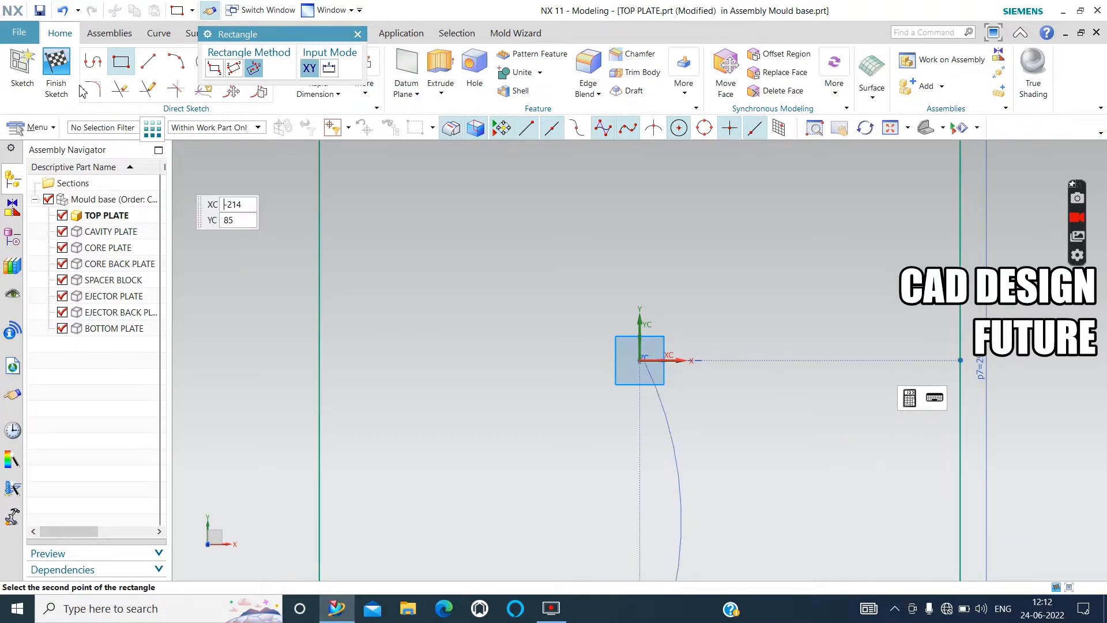
{"action": "left_click", "coordinate": [58, 74]}
{"action": "scroll", "coordinate": [385, 270], "scroll_direction": "down", "scroll_amount": 3}
{"action": "scroll", "coordinate": [389, 275], "scroll_direction": "down", "scroll_amount": 2}
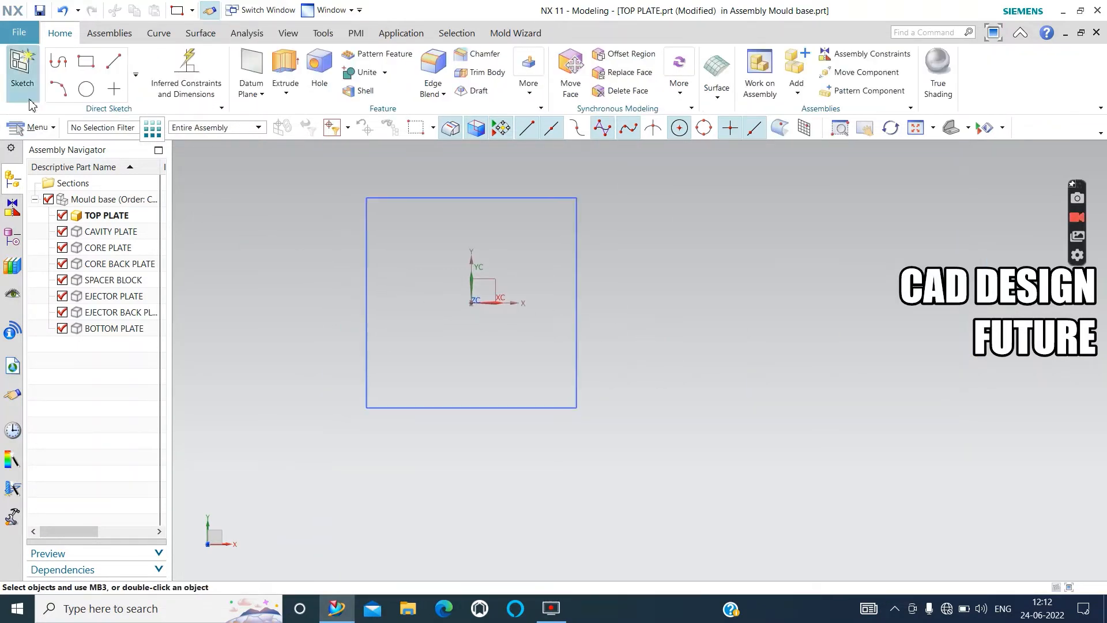
{"action": "left_click", "coordinate": [21, 65]}
{"action": "left_click", "coordinate": [376, 205]}
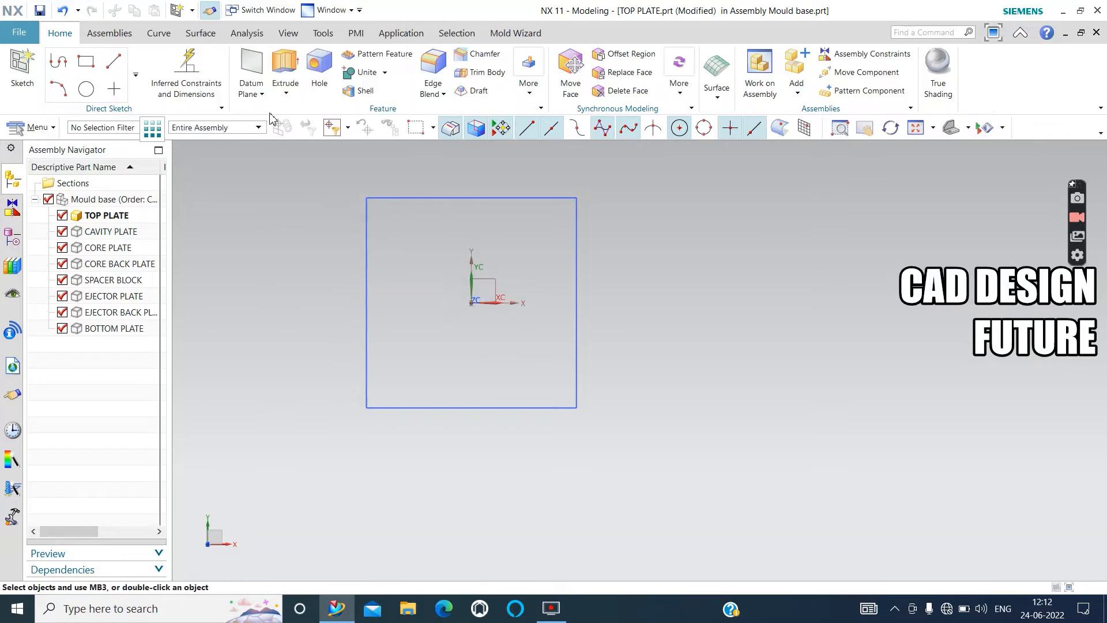
Extrude the square TOP PLATE profile from 0 to 26 mm with no Boolean operation
{"action": "left_click", "coordinate": [288, 78]}
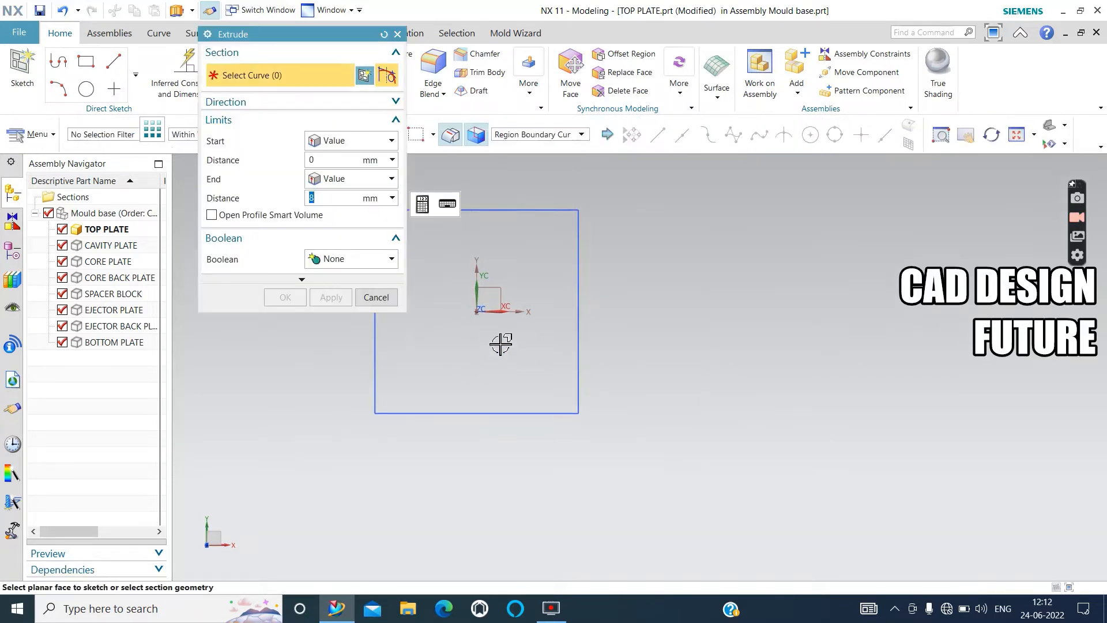
{"action": "middle_click_drag", "start_coordinate": [635, 353], "coordinate": [588, 353]}
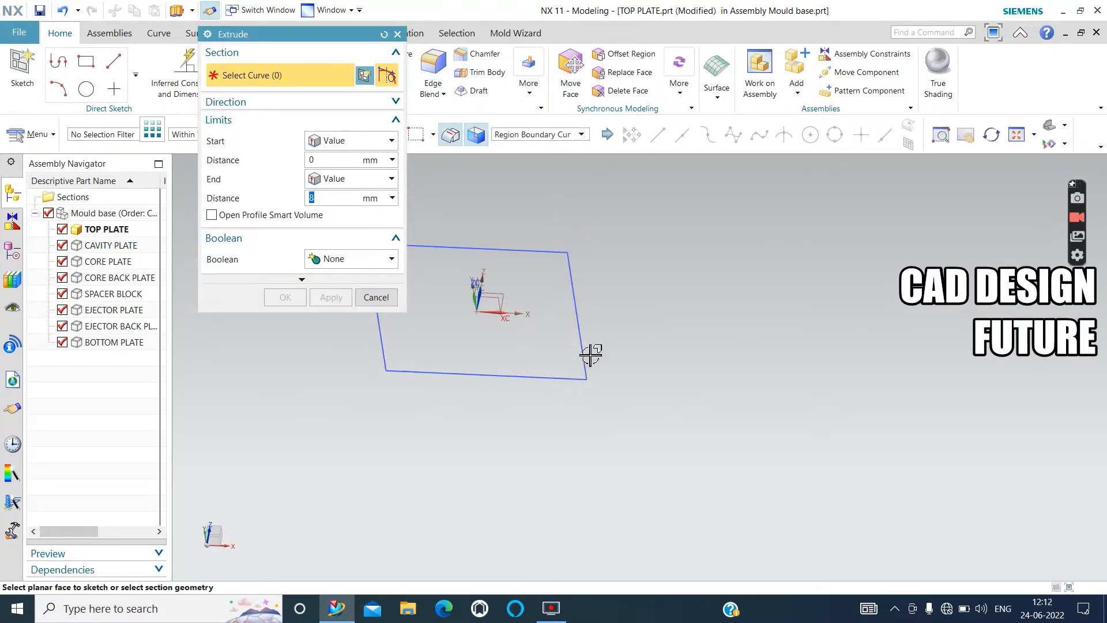
{"action": "left_click", "coordinate": [564, 367]}
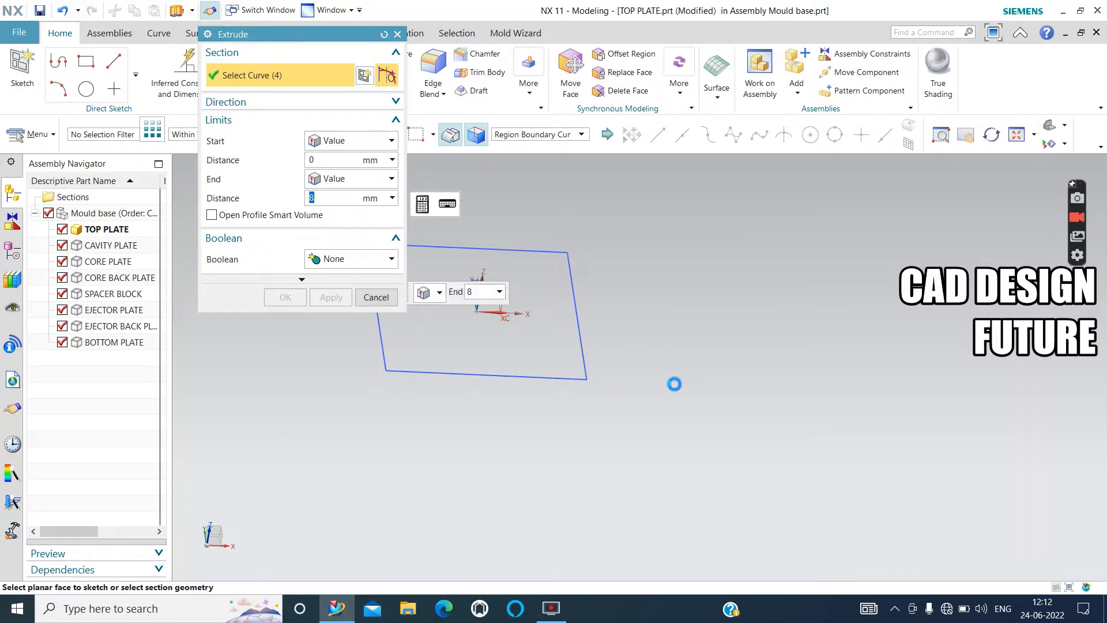
{"action": "scroll", "coordinate": [675, 384], "scroll_direction": "down", "scroll_amount": 6}
{"action": "scroll", "coordinate": [625, 385], "scroll_direction": "up", "scroll_amount": 8}
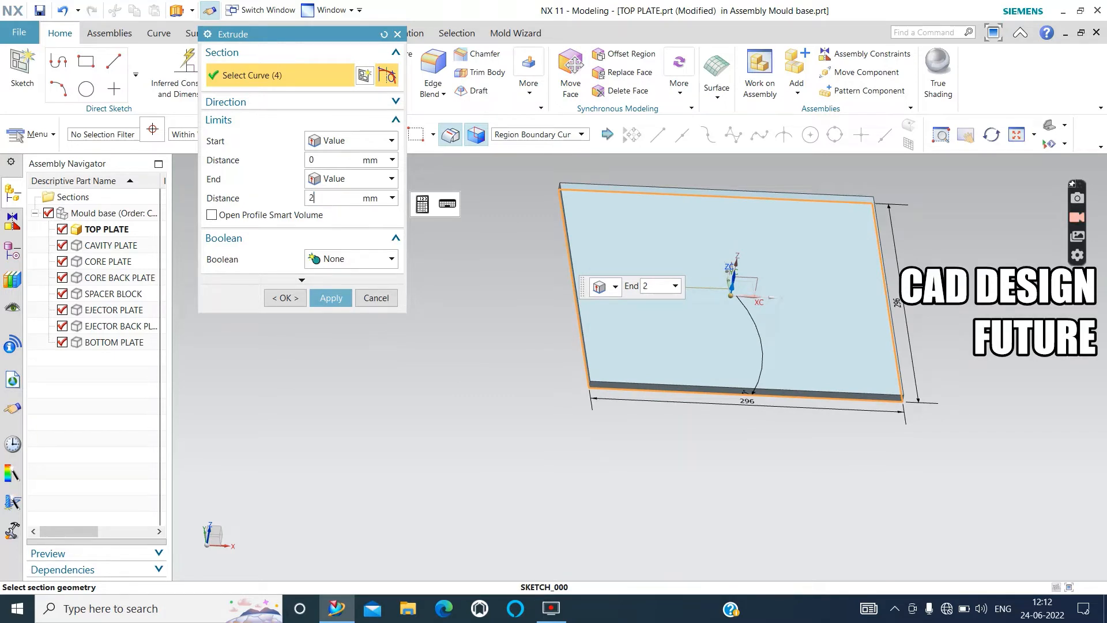
{"action": "type", "text": "6"}
{"action": "key", "text": "Return"}
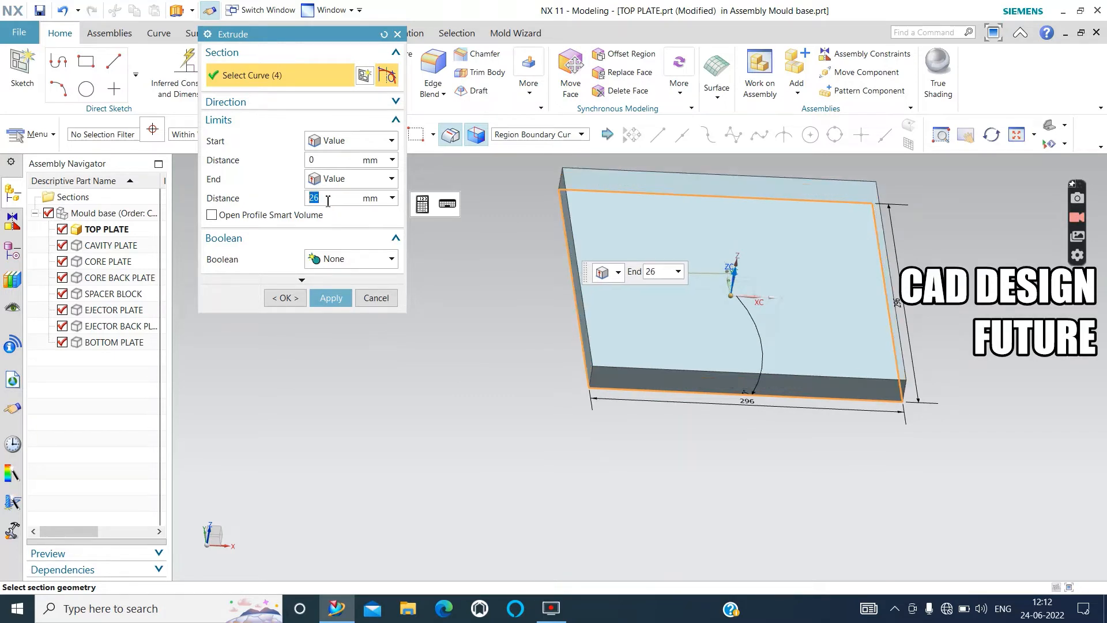
{"action": "left_click", "coordinate": [331, 298]}
{"action": "left_click", "coordinate": [389, 300]}
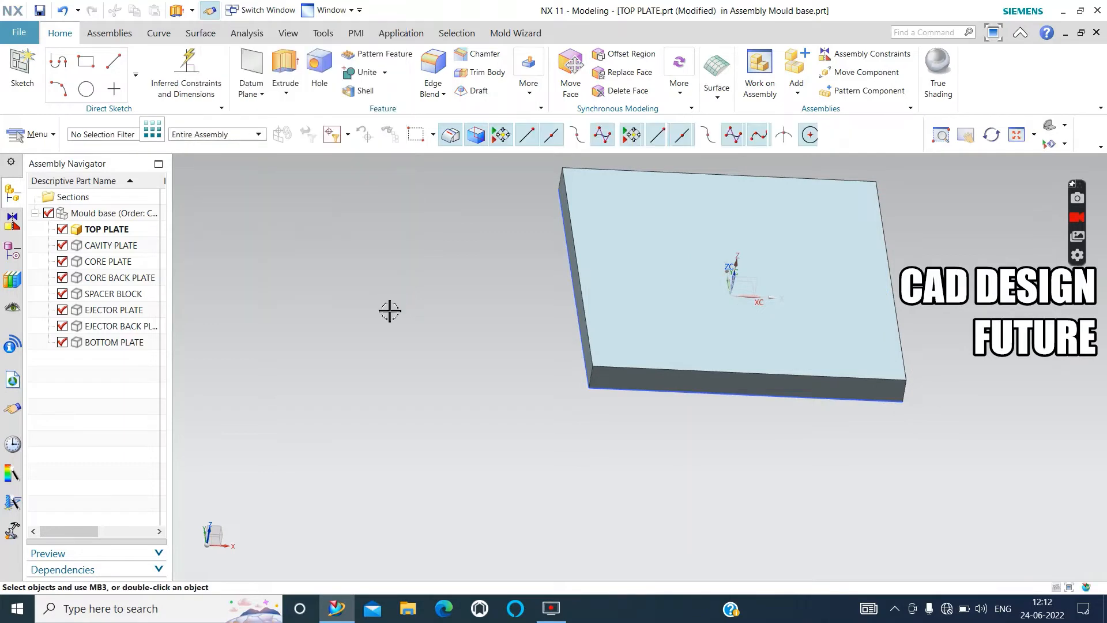
Make CAVITY PLATE the work part and start a sketch on its XY plane
{"action": "middle_click_drag", "start_coordinate": [451, 326], "coordinate": [461, 306]}
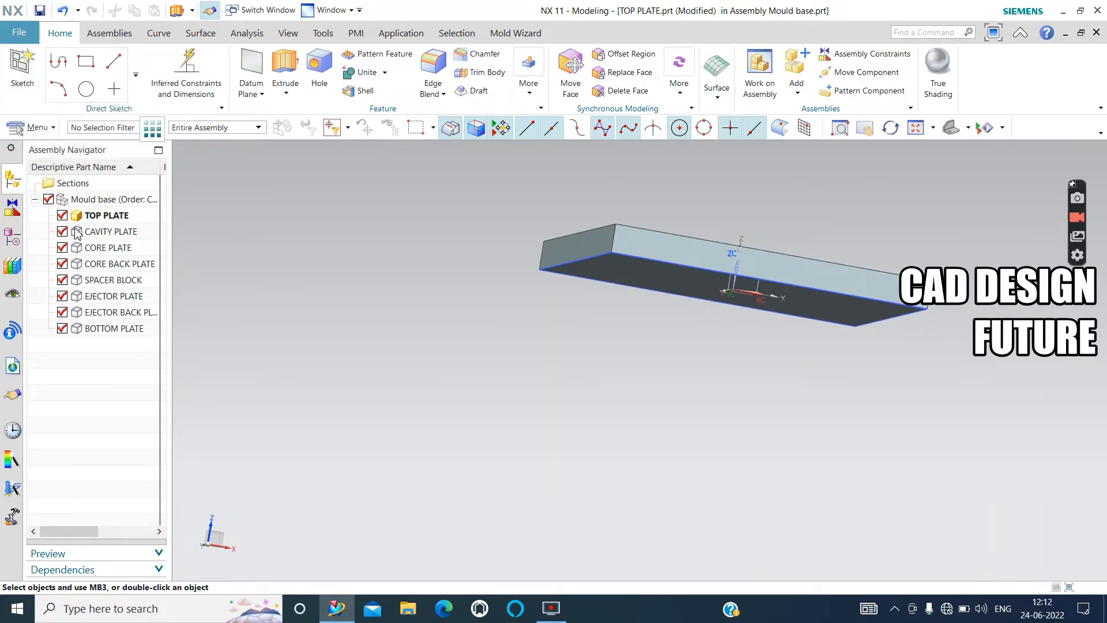
{"action": "right_click", "coordinate": [106, 234]}
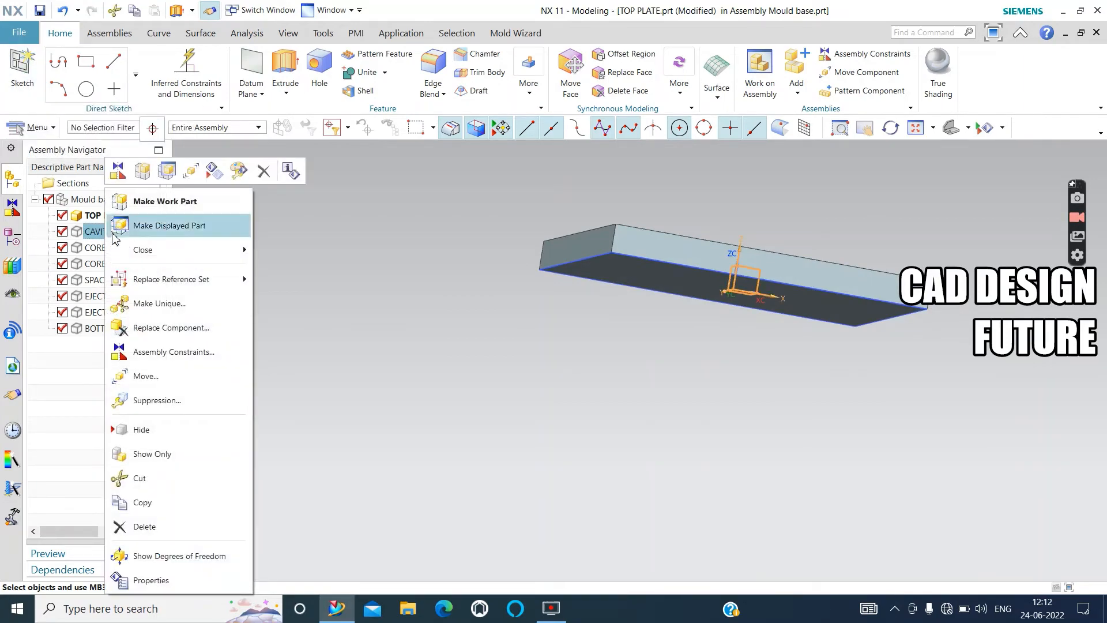
{"action": "left_click", "coordinate": [140, 209]}
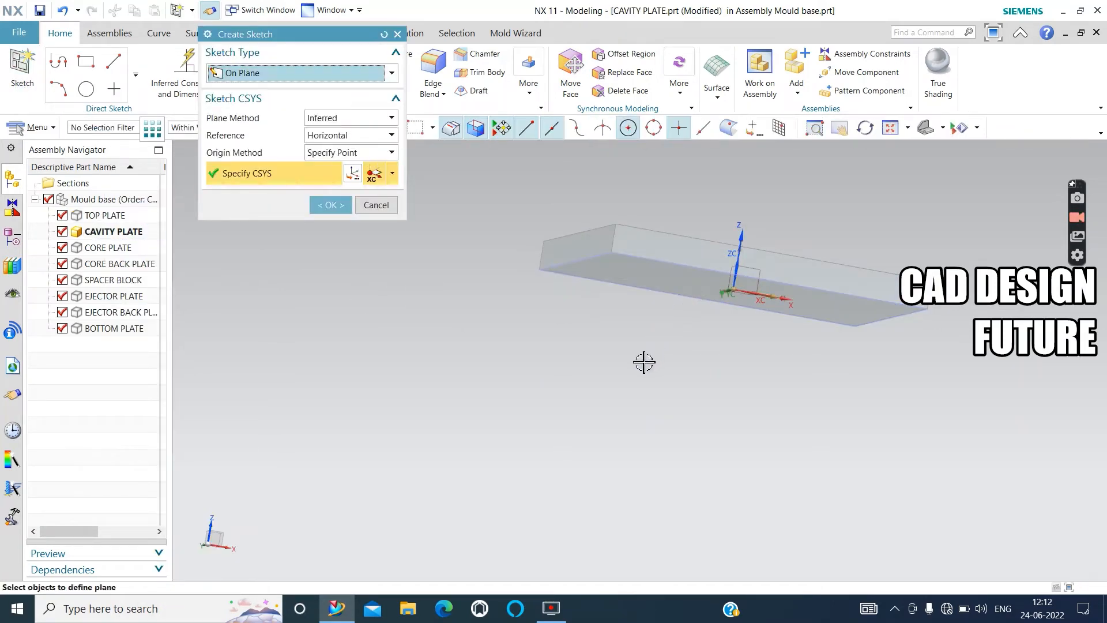
{"action": "middle_click_drag", "start_coordinate": [846, 390], "coordinate": [875, 267]}
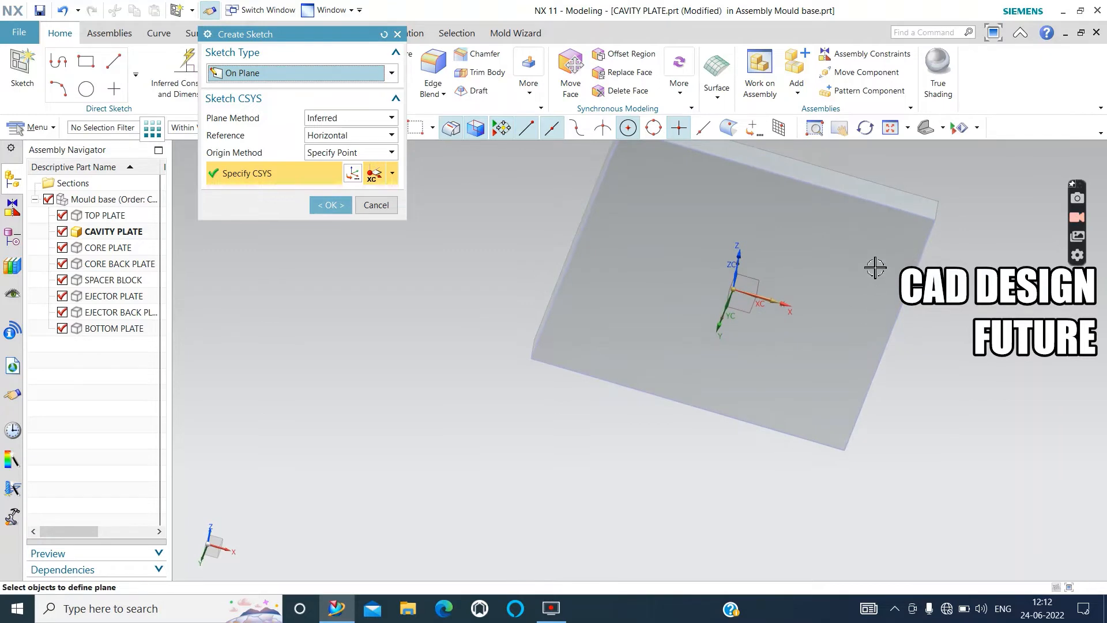
{"action": "scroll", "coordinate": [871, 256], "scroll_direction": "down", "scroll_amount": 3}
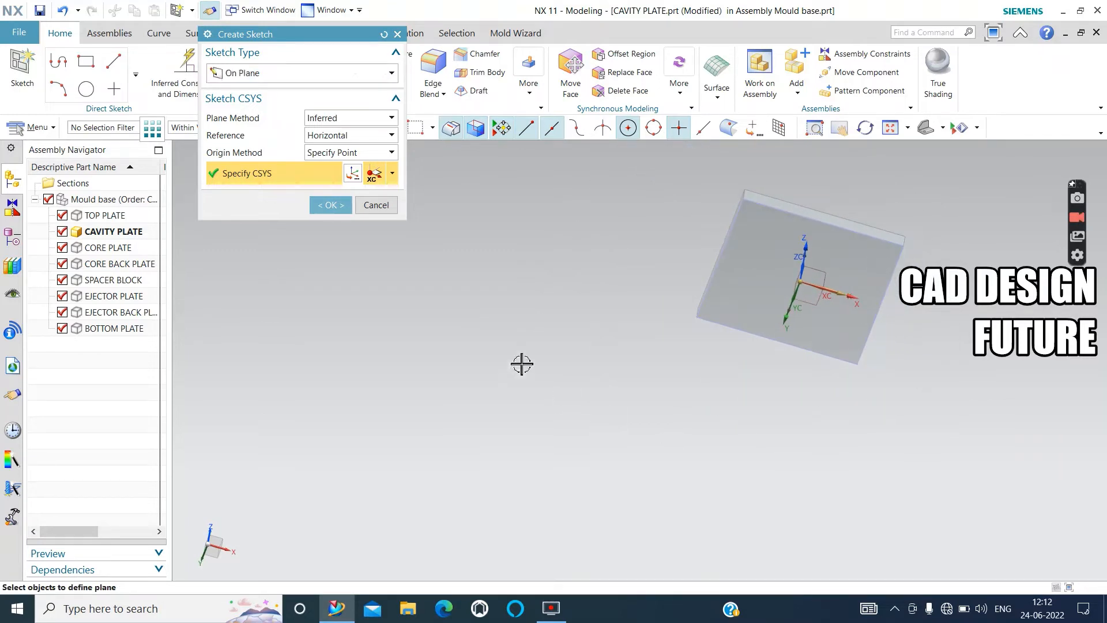
{"action": "left_click", "coordinate": [325, 206]}
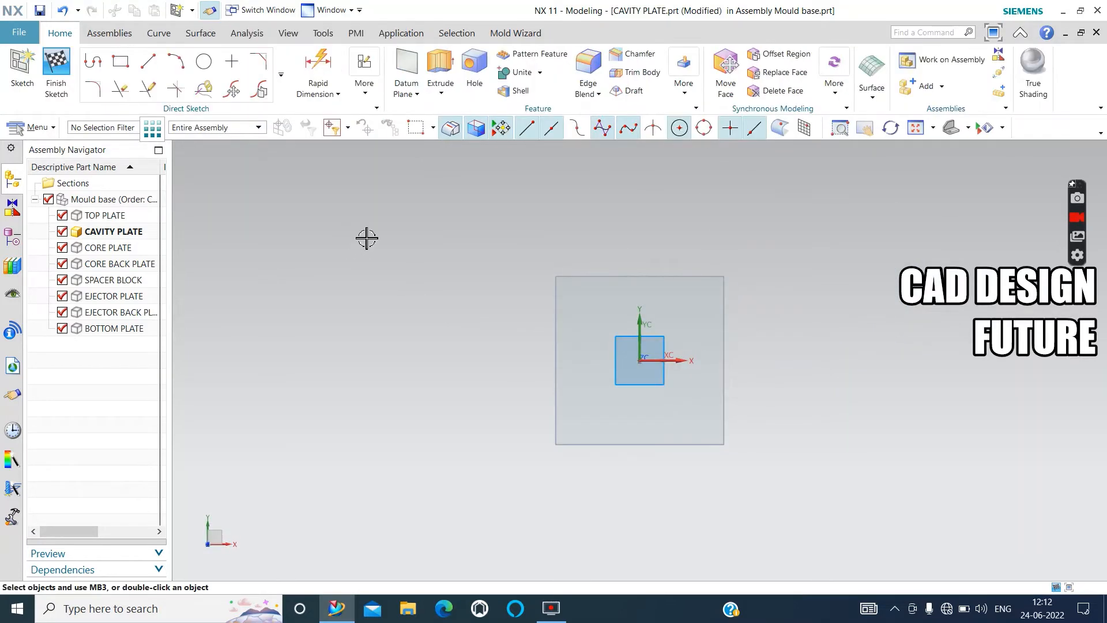
Sketch a rectangle 246 mm wide and 296 mm high centred on the origin at angle 0, and finish the sketch
{"action": "left_click", "coordinate": [120, 61]}
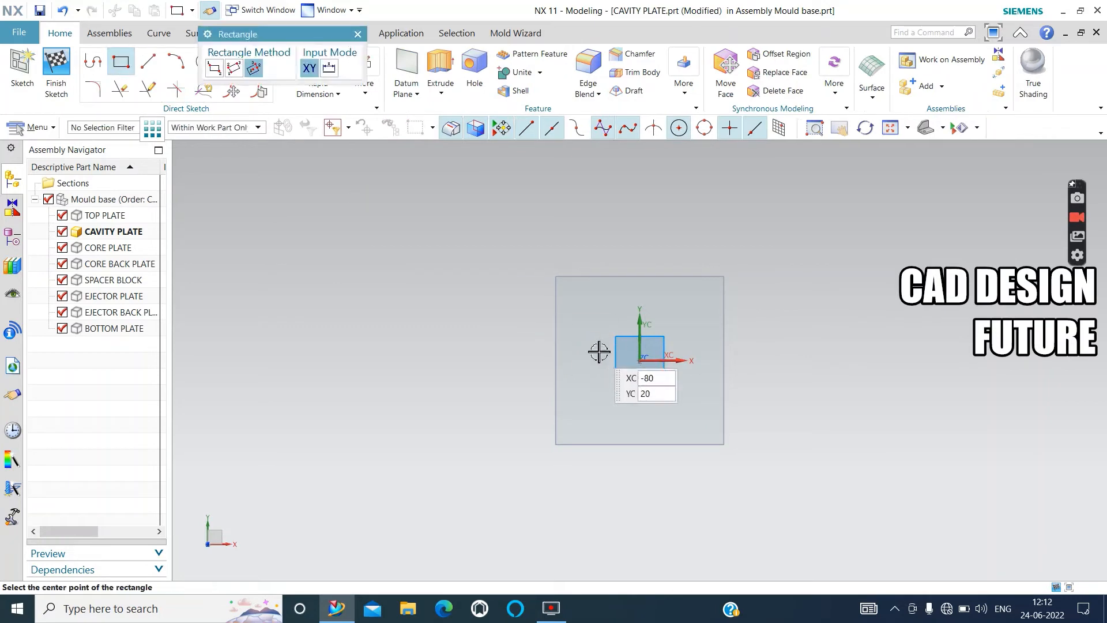
{"action": "left_click", "coordinate": [642, 361]}
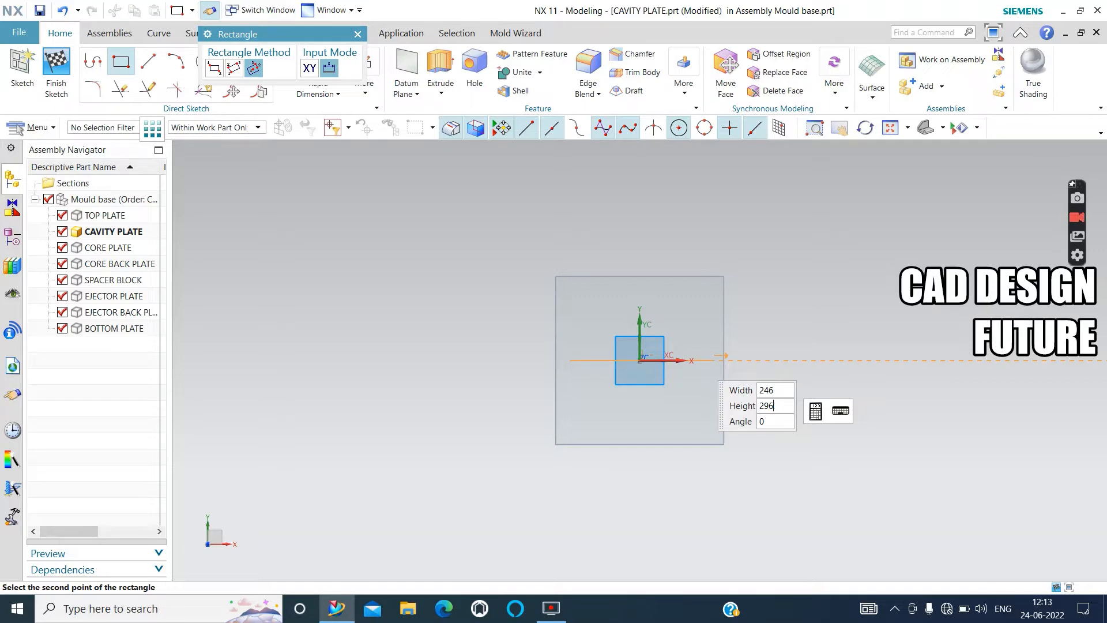
{"action": "key", "text": "Tab"}
{"action": "key", "text": "Return"}
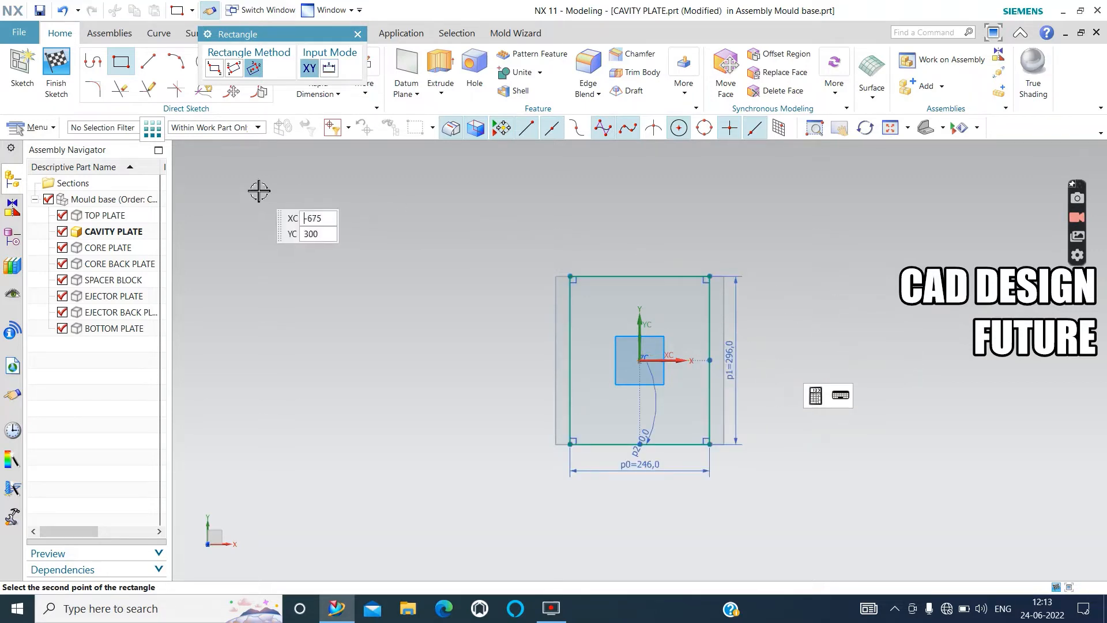
{"action": "left_click", "coordinate": [56, 69]}
Extrude the CAVITY PLATE profile from 0 to 56 mm in the reversed direction, away from TOP PLATE, with no Boolean operation
{"action": "mouse_move", "coordinate": [776, 254]}
{"action": "middle_mouse_down"}
{"action": "mouse_move", "coordinate": [784, 393]}
{"action": "mouse_move", "coordinate": [801, 328]}
{"action": "mouse_move", "coordinate": [878, 306]}
{"action": "mouse_move", "coordinate": [924, 361]}
{"action": "middle_mouse_up"}
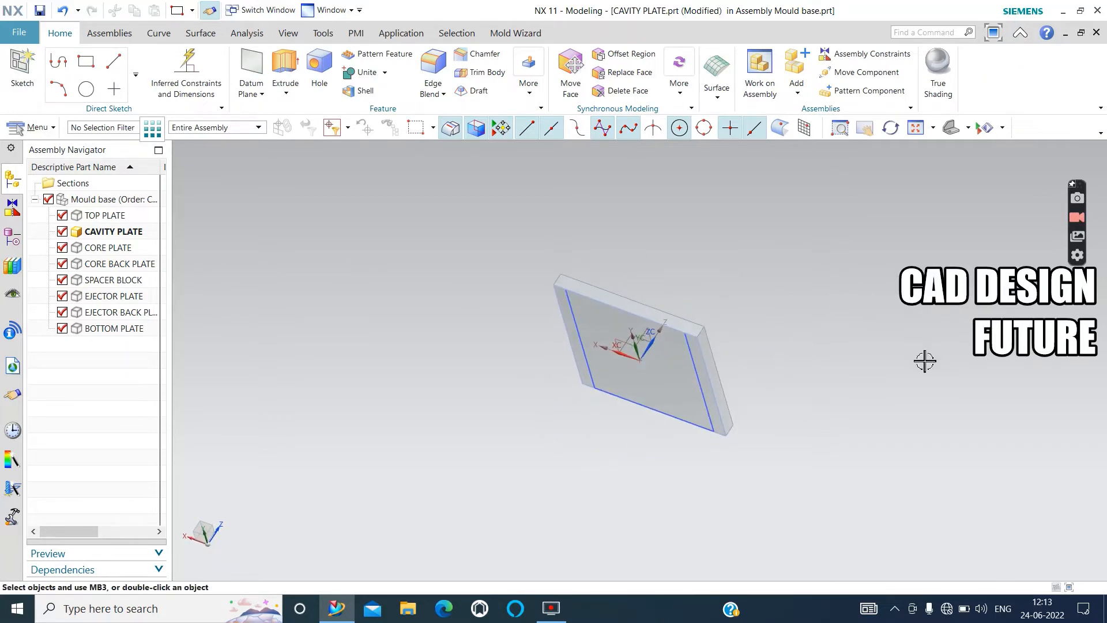
{"action": "left_click", "coordinate": [281, 62]}
{"action": "left_click", "coordinate": [576, 321]}
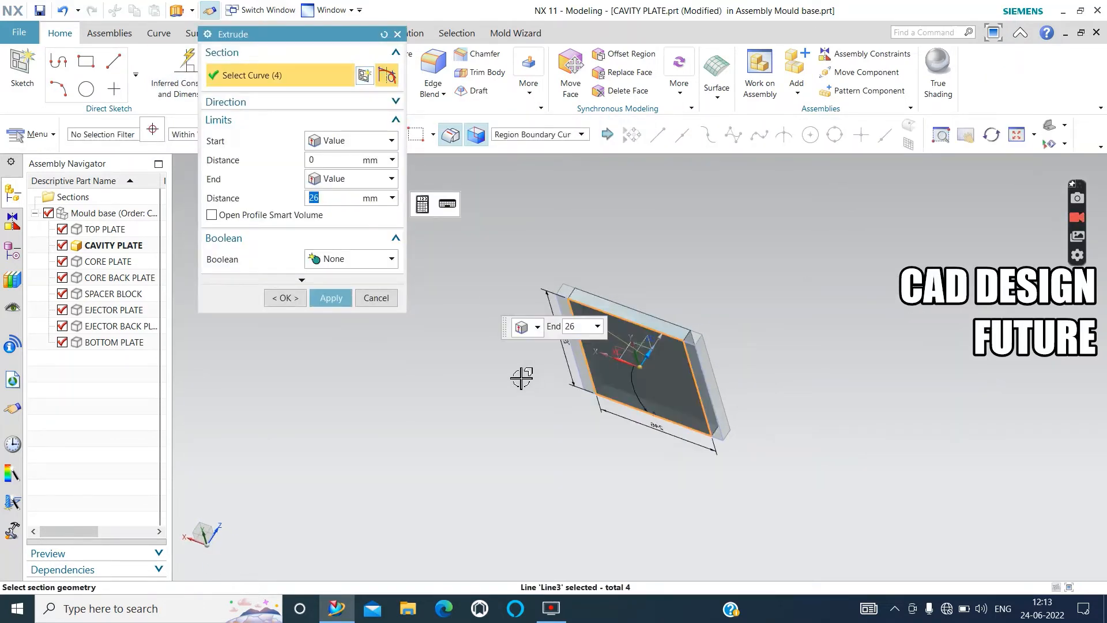
{"action": "left_click", "coordinate": [331, 103]}
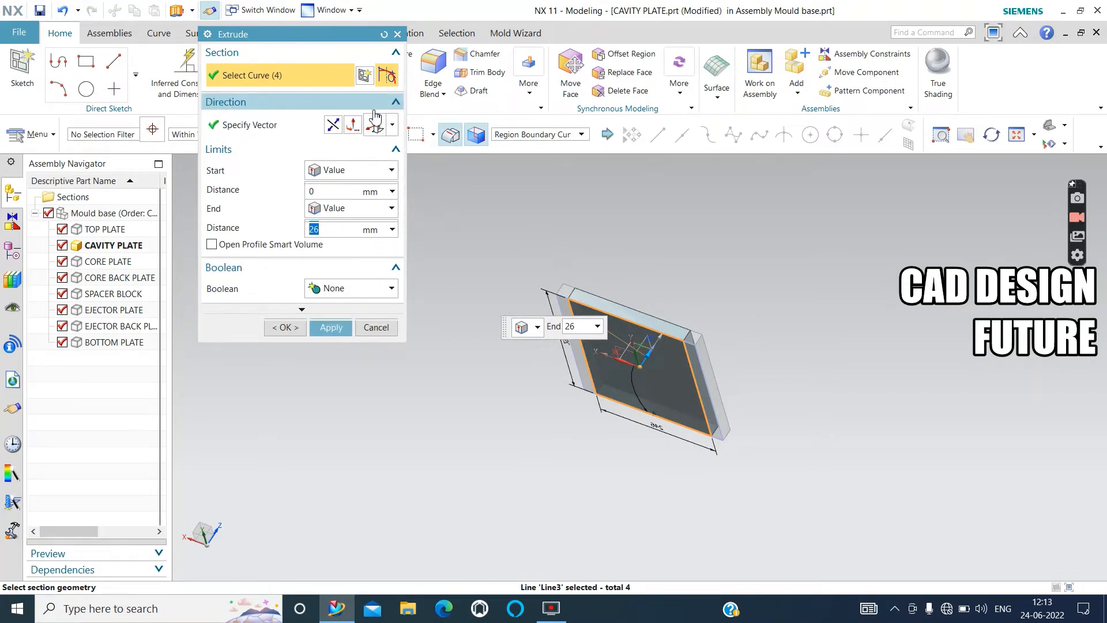
{"action": "left_click", "coordinate": [334, 126]}
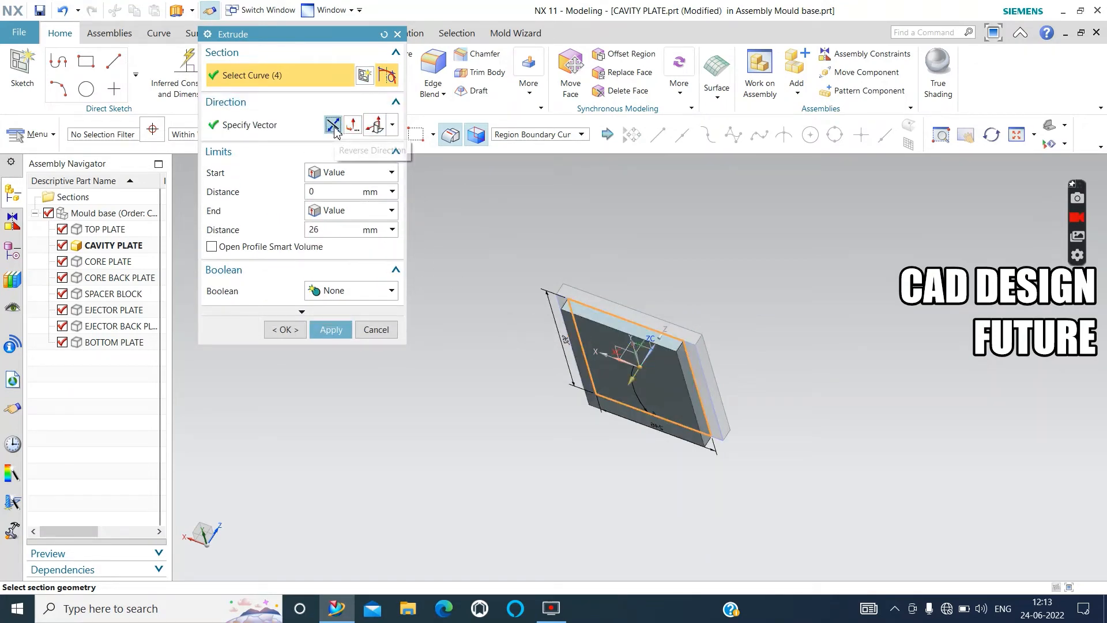
{"action": "double_click", "coordinate": [327, 229]}
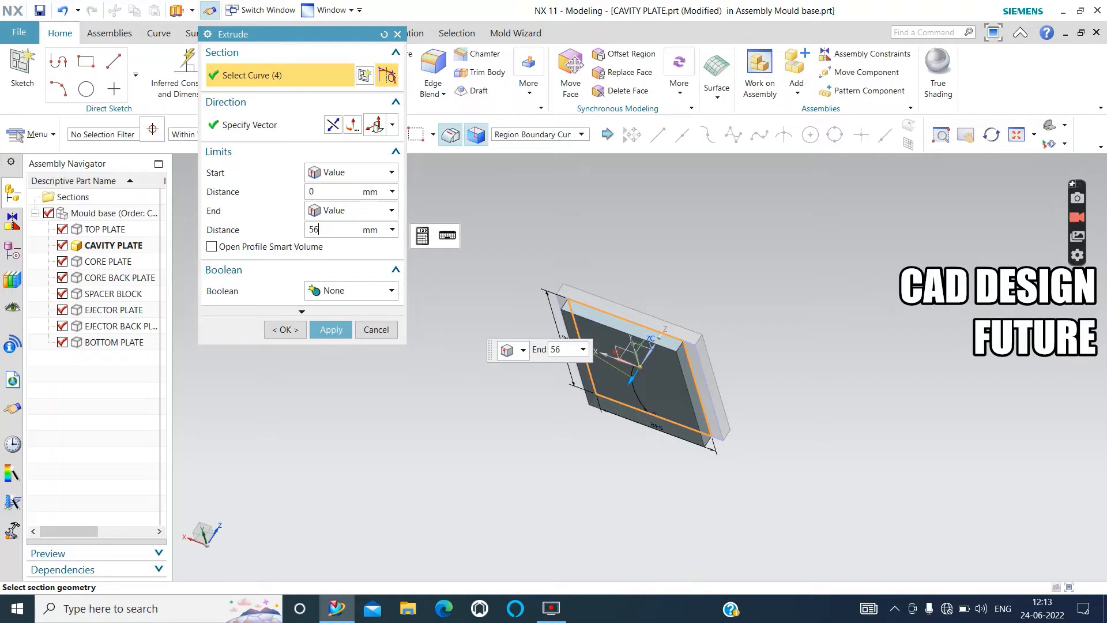
{"action": "type", "text": "56"}
{"action": "key", "text": "Return"}
{"action": "left_click", "coordinate": [331, 329]}
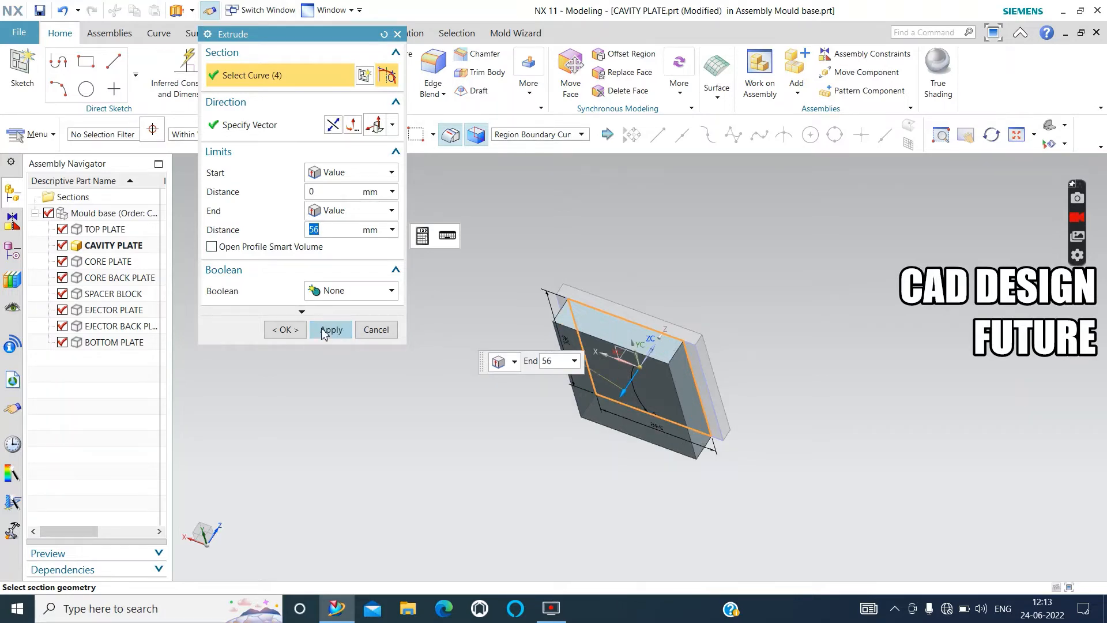
{"action": "left_click", "coordinate": [375, 330]}
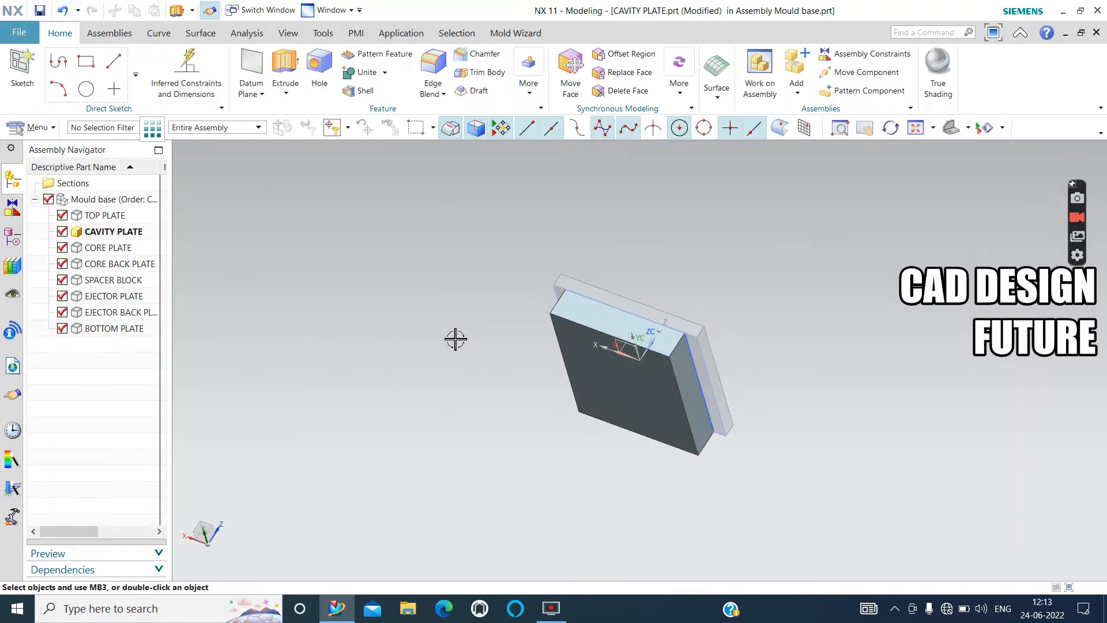
Make CORE PLATE the work part of the assembly
{"action": "mouse_move", "coordinate": [456, 337]}
{"action": "middle_mouse_down"}
{"action": "mouse_move", "coordinate": [470, 321]}
{"action": "mouse_move", "coordinate": [467, 334]}
{"action": "middle_mouse_up"}
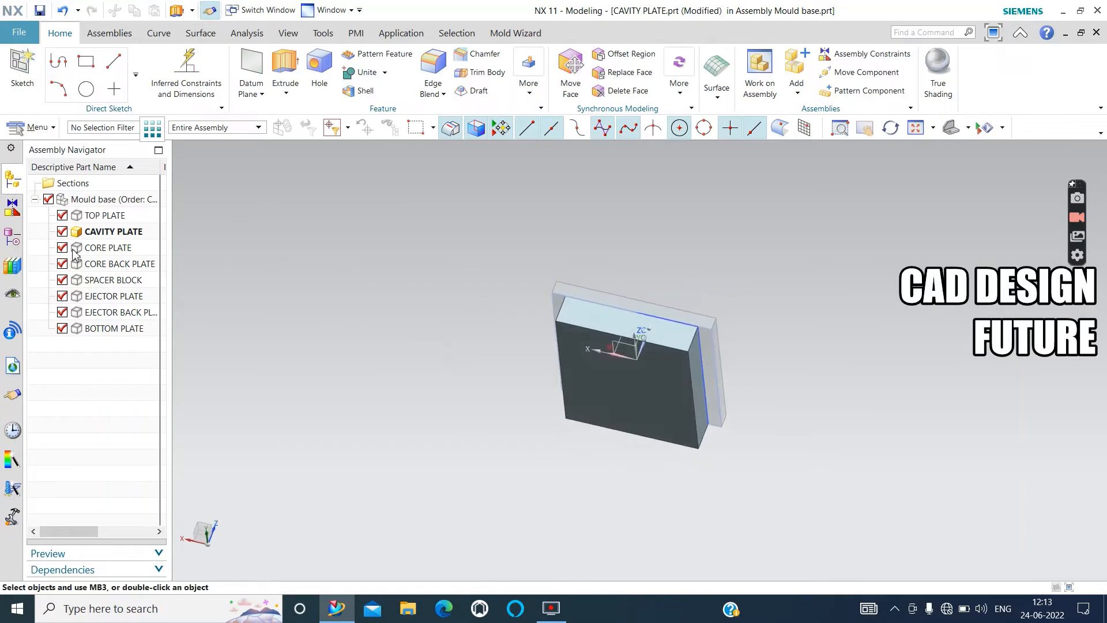
{"action": "right_click", "coordinate": [105, 250]}
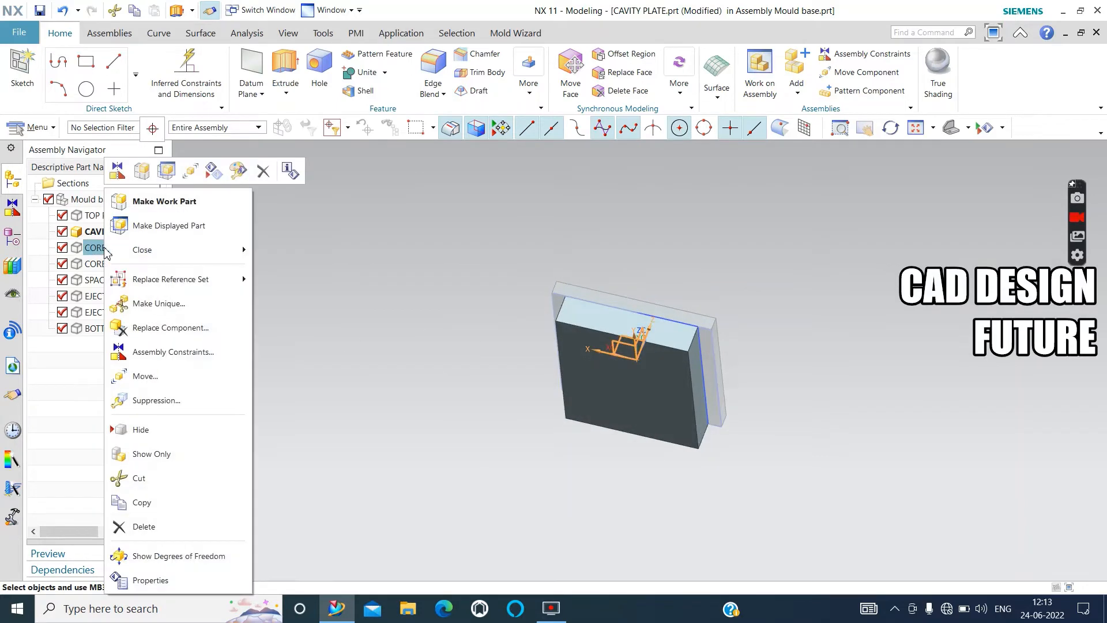
{"action": "left_click", "coordinate": [148, 207]}
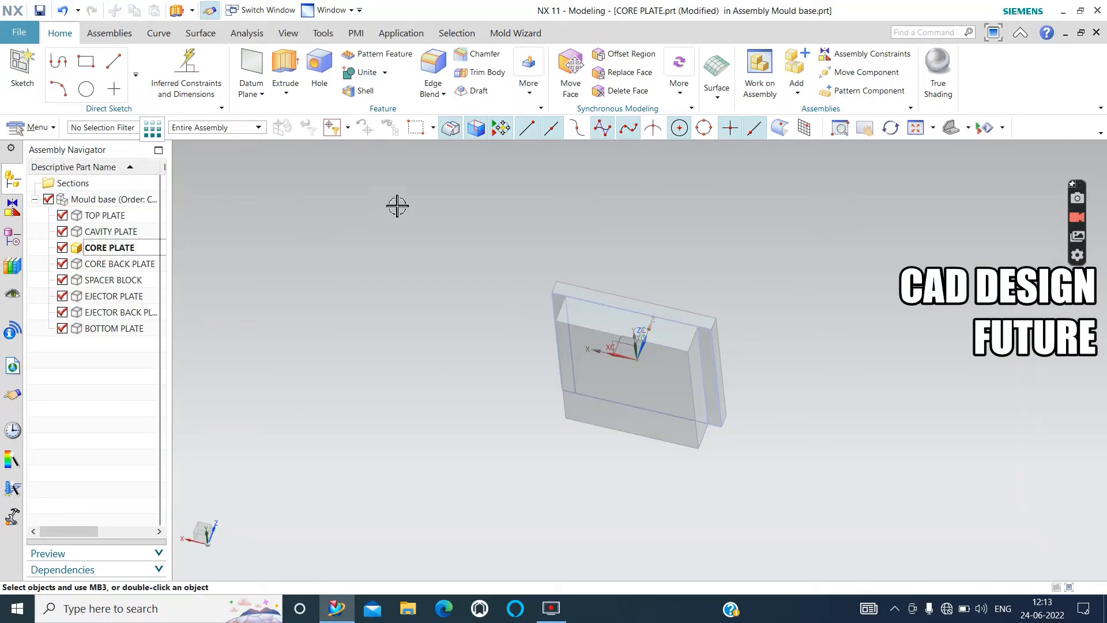
Start an extrusion in CORE PLATE with the curve rule Face Edges and the selection scope Entire Assembly
{"action": "left_click", "coordinate": [286, 66]}
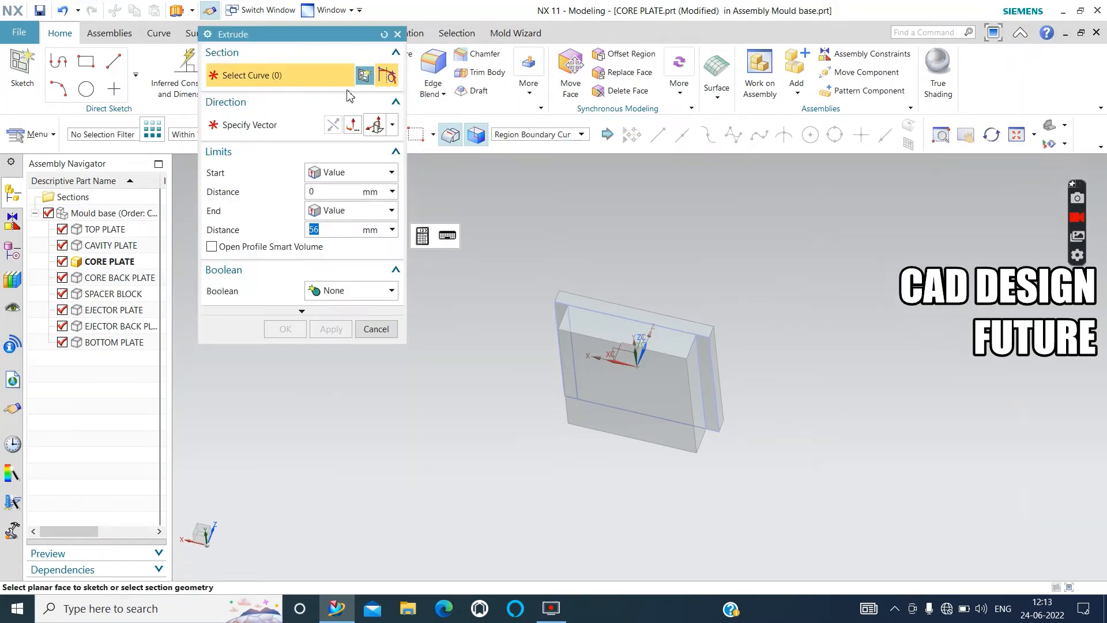
{"action": "left_click", "coordinate": [556, 134]}
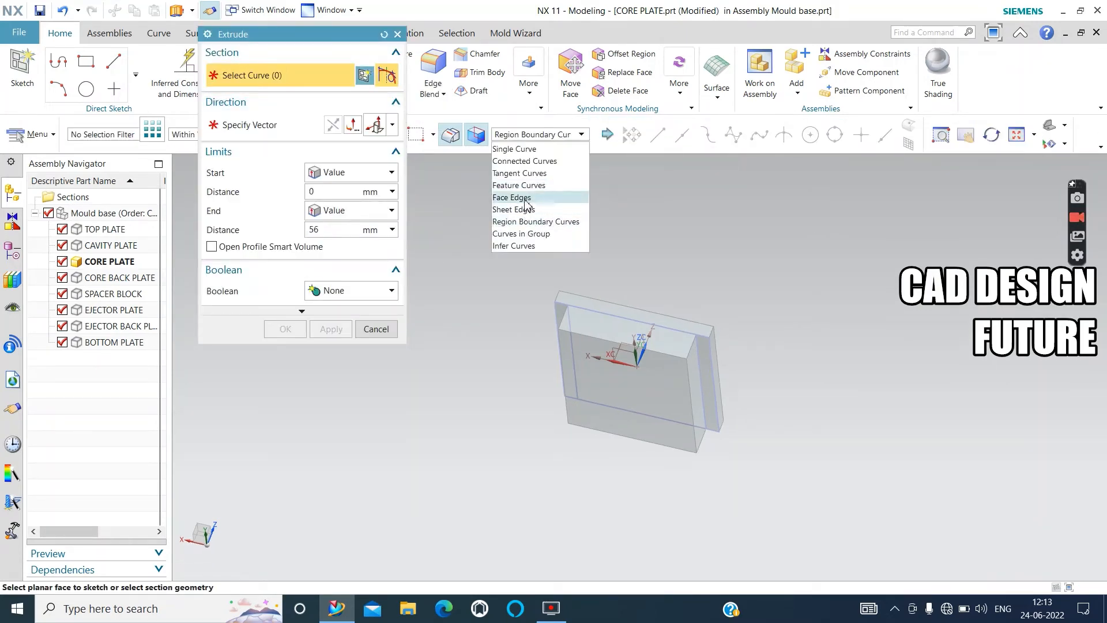
{"action": "left_click", "coordinate": [521, 197]}
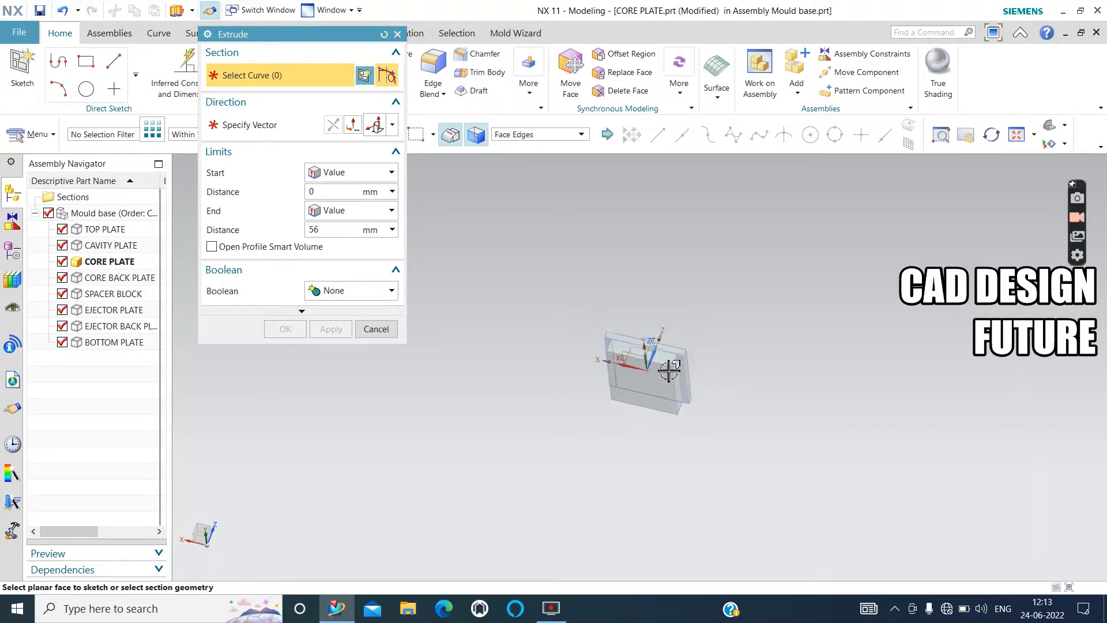
{"action": "scroll", "coordinate": [666, 366], "scroll_direction": "up", "scroll_amount": 2}
{"action": "scroll", "coordinate": [669, 368], "scroll_direction": "down", "scroll_amount": 3}
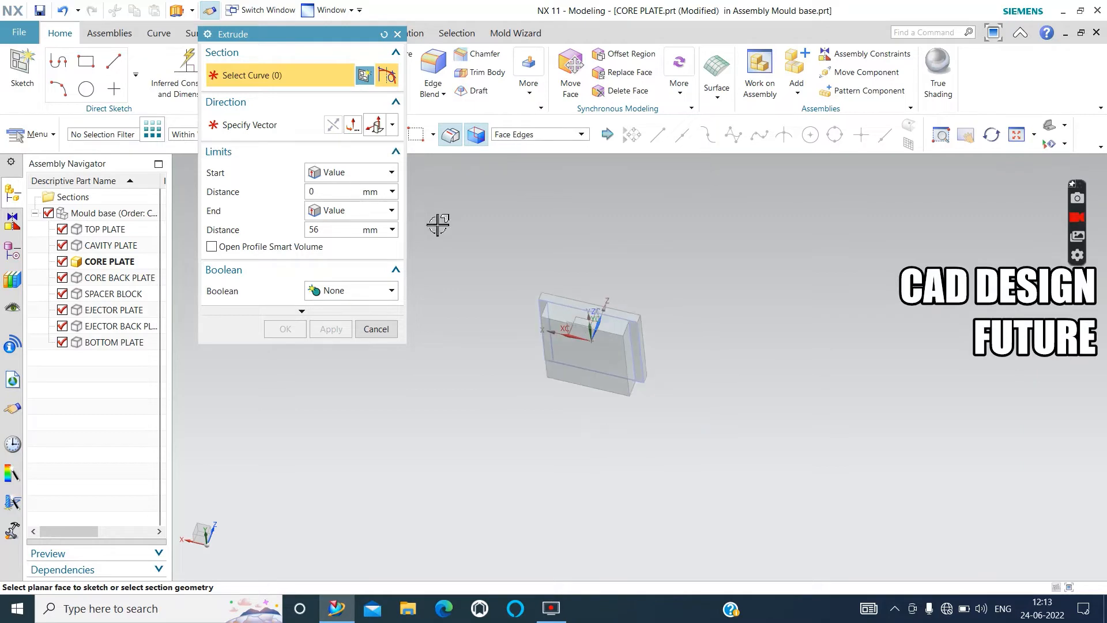
{"action": "left_click_drag", "start_coordinate": [303, 36], "coordinate": [352, 205]}
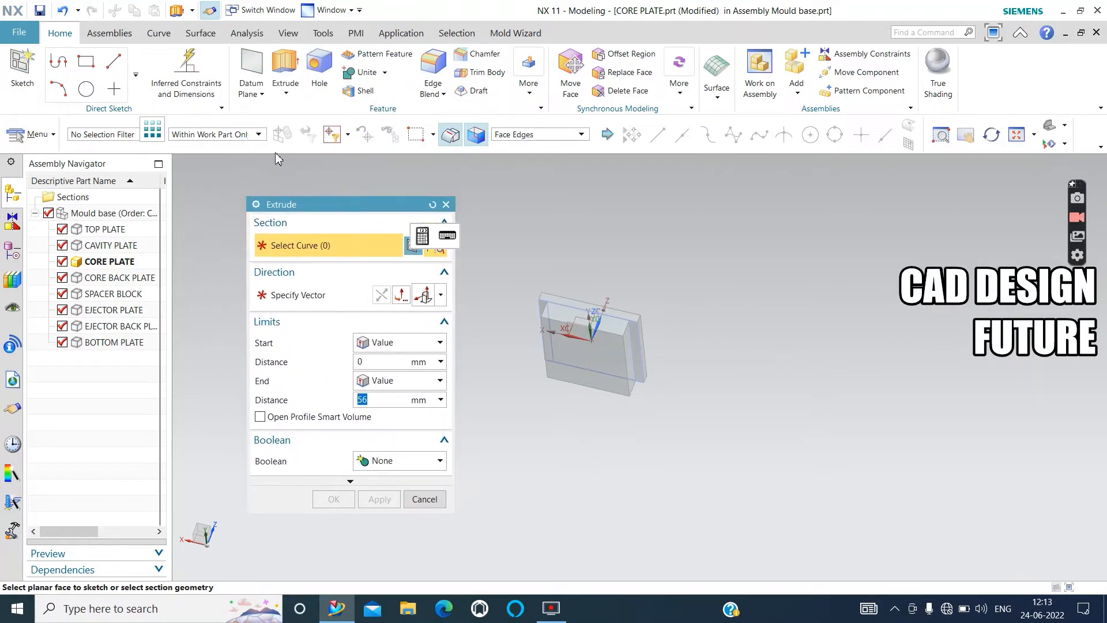
{"action": "left_click", "coordinate": [214, 136]}
{"action": "left_click", "coordinate": [215, 150]}
{"action": "scroll", "coordinate": [629, 346], "scroll_direction": "up", "scroll_amount": 5}
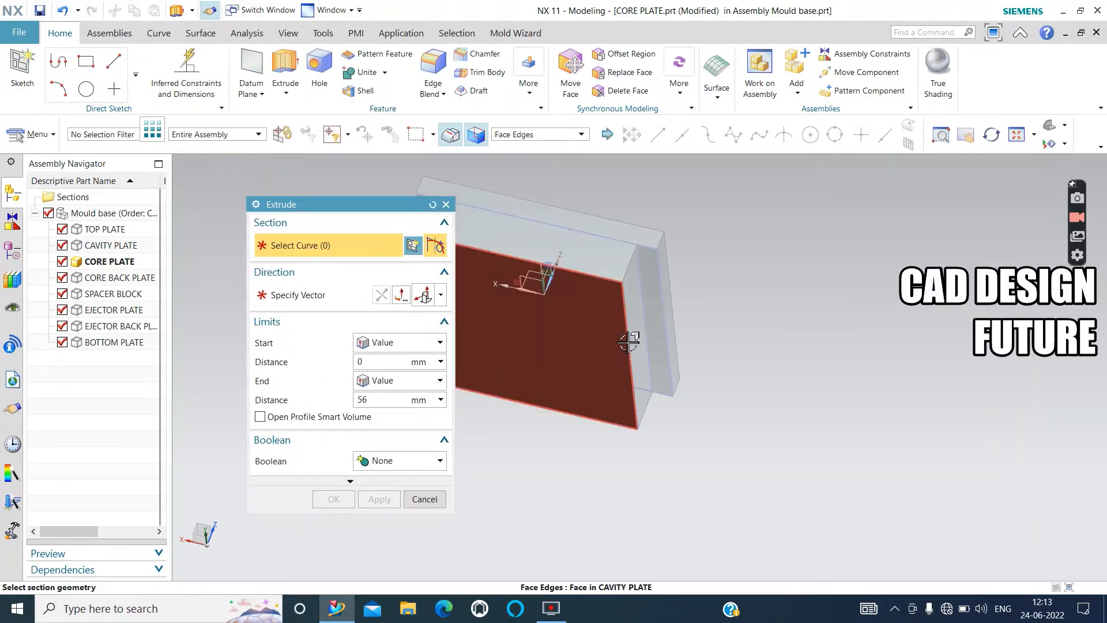
Extrude the edges of CAVITY PLATE's outer face from 0 to 36 mm outward, reversing the direction, with no Boolean operation
{"action": "left_click", "coordinate": [628, 341]}
{"action": "scroll", "coordinate": [719, 371], "scroll_direction": "down", "scroll_amount": 3}
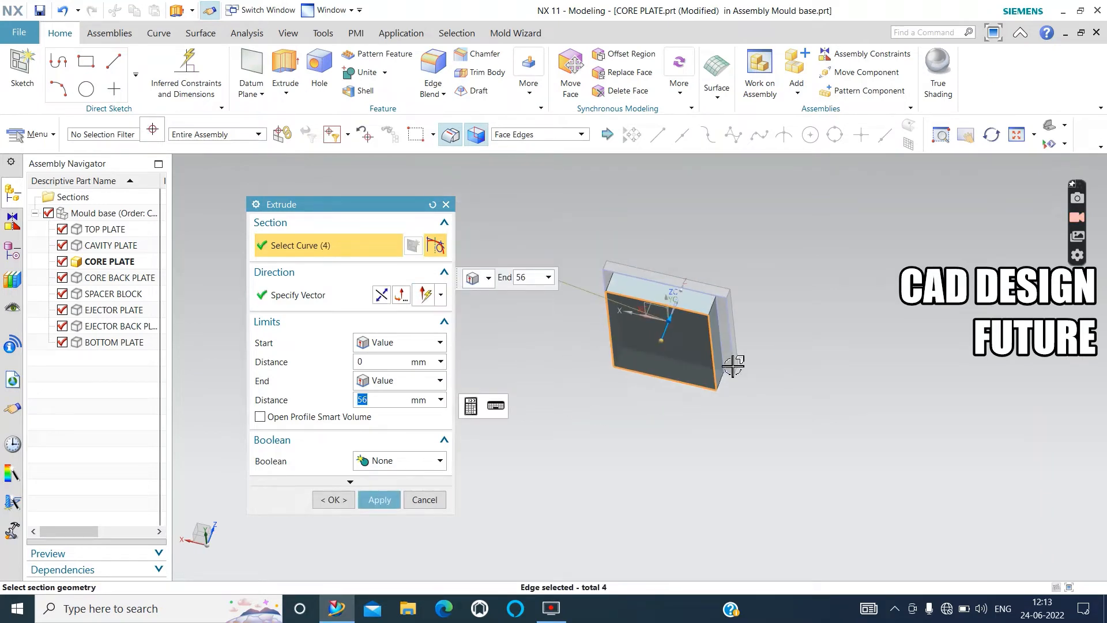
{"action": "left_click", "coordinate": [382, 297]}
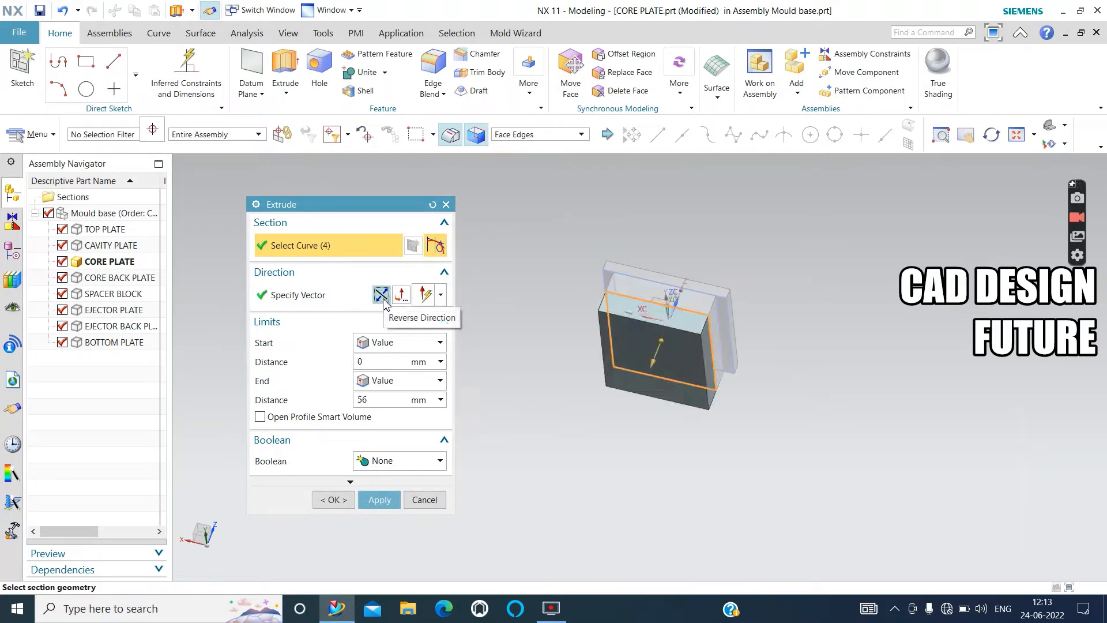
{"action": "left_click", "coordinate": [387, 399]}
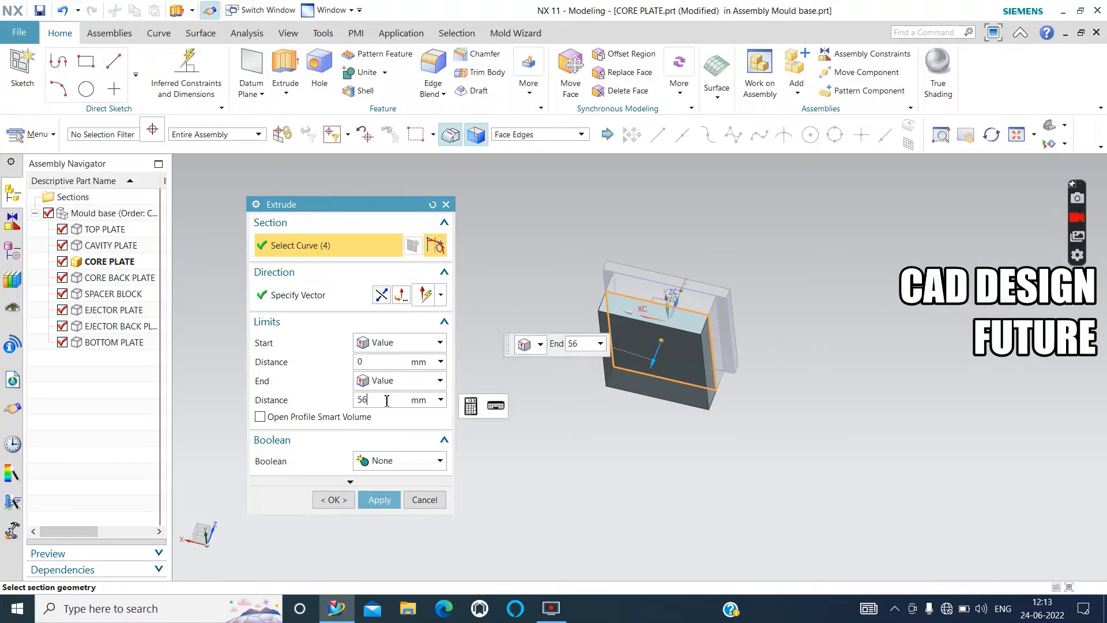
{"action": "type", "text": "36"}
{"action": "key", "text": "Return"}
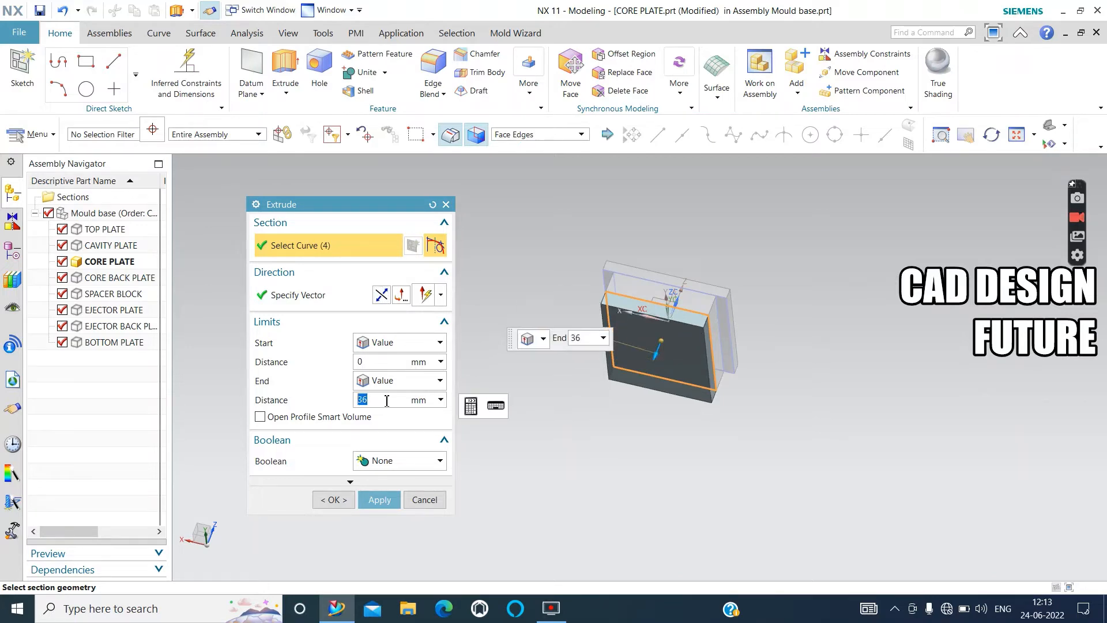
{"action": "left_click", "coordinate": [378, 499]}
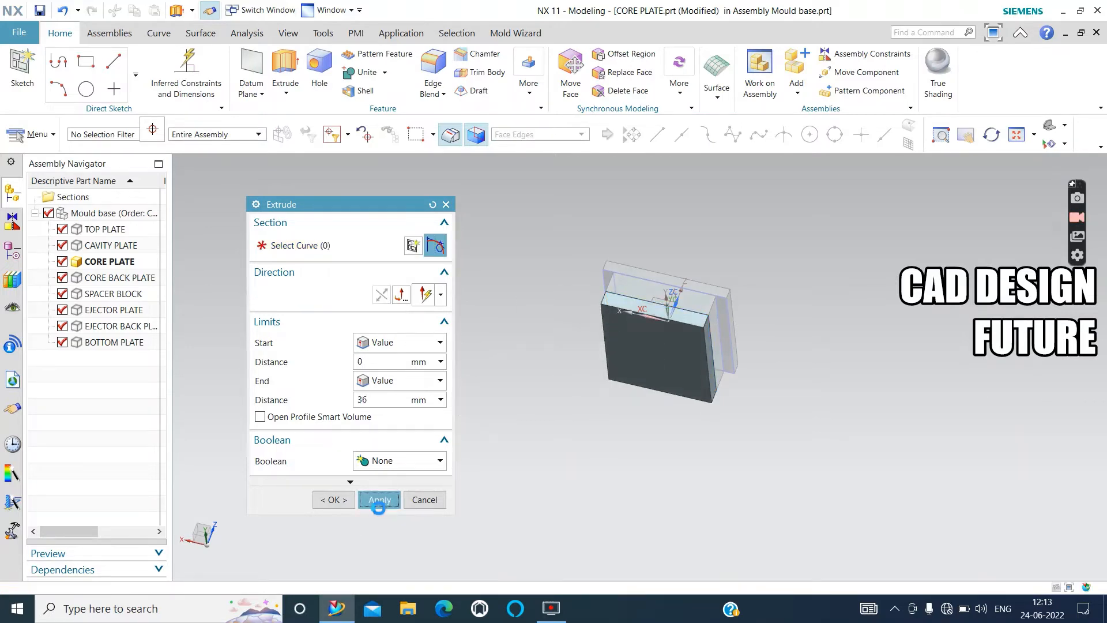
{"action": "left_click", "coordinate": [424, 500]}
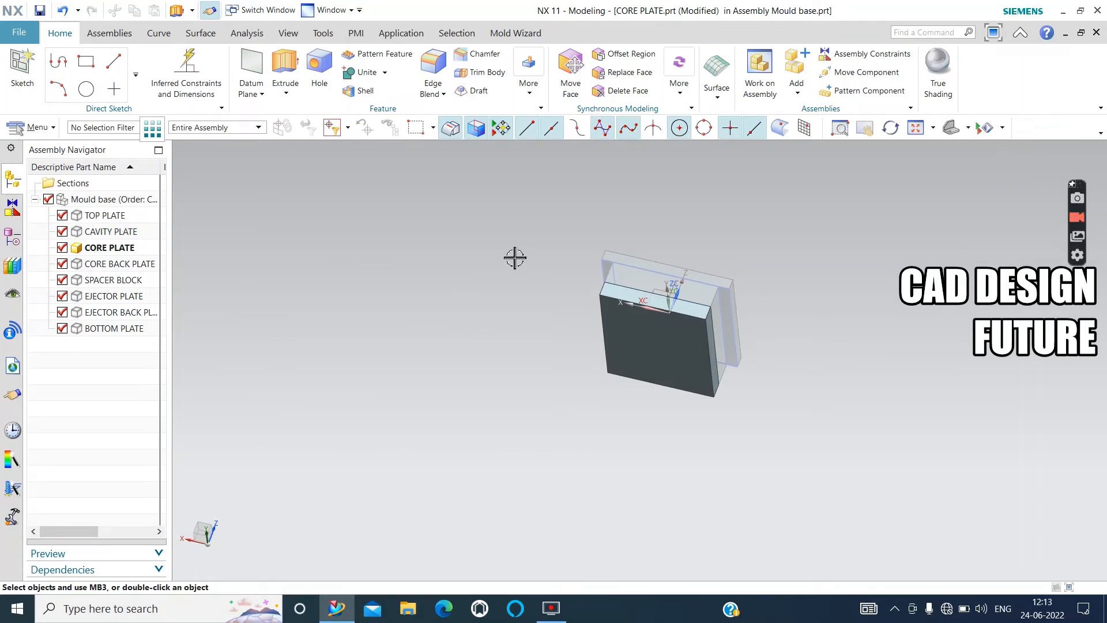
Make CORE BACK PLATE the work part of the assembly
{"action": "middle_click_drag", "start_coordinate": [516, 262], "coordinate": [511, 264]}
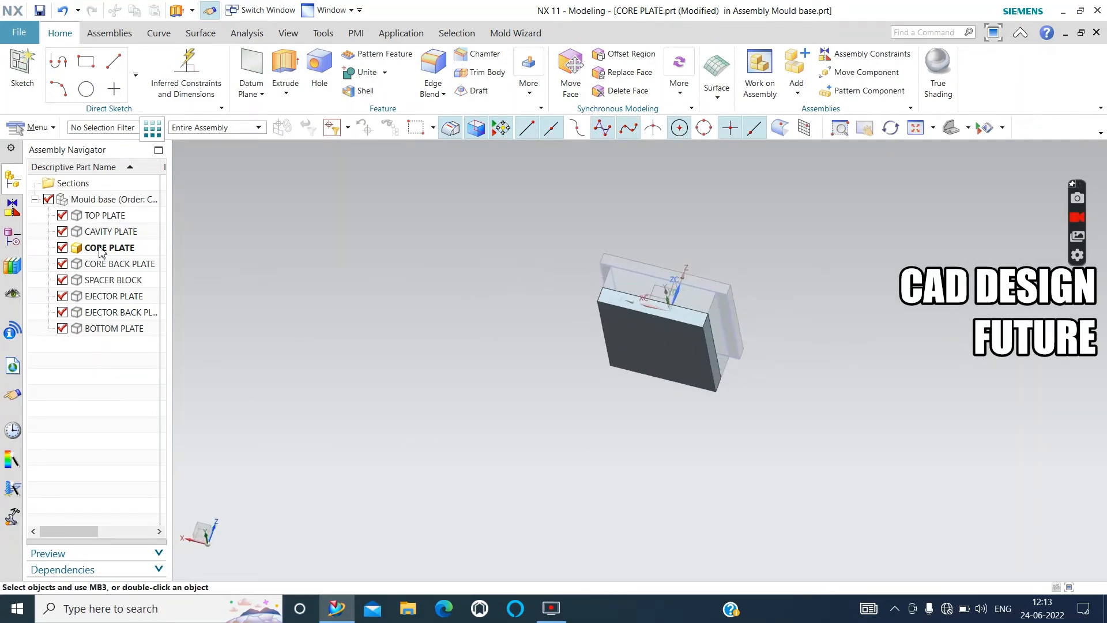
{"action": "right_click", "coordinate": [102, 269]}
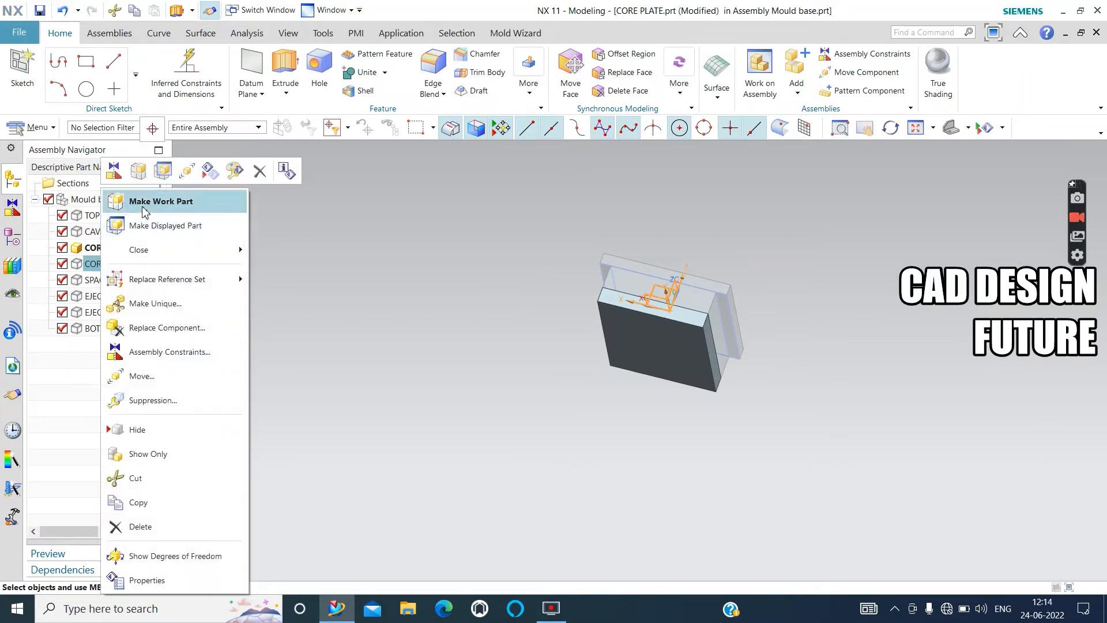
{"action": "left_click", "coordinate": [144, 208]}
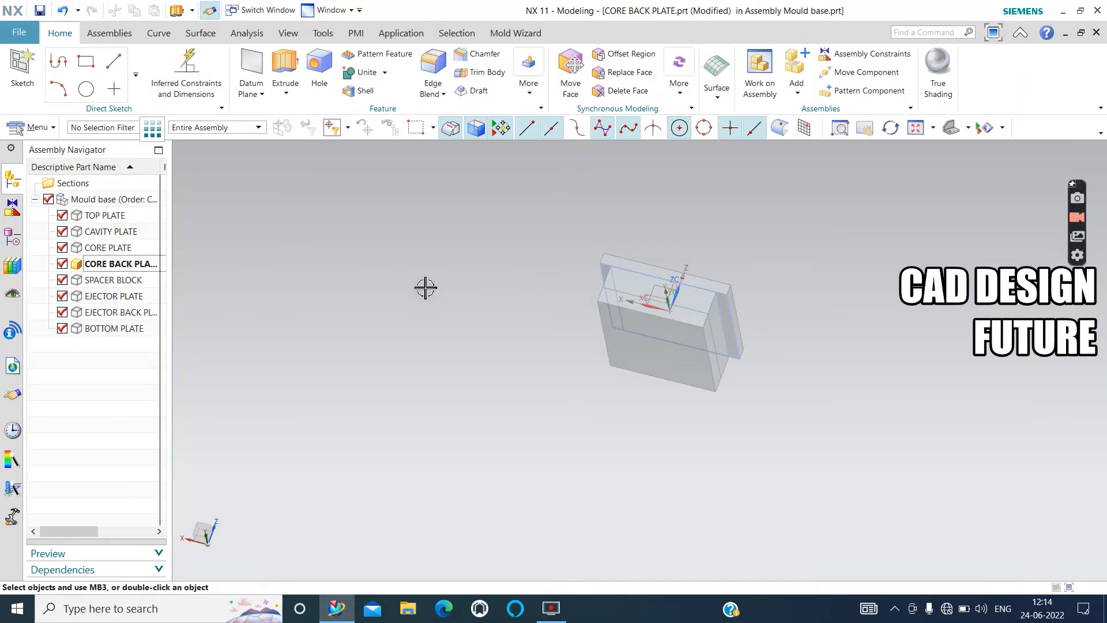
Extrude the edges of CORE PLATE's outer face from 0 to 20 mm outward, reversing the direction, with no Boolean operation
{"action": "left_click", "coordinate": [285, 63]}
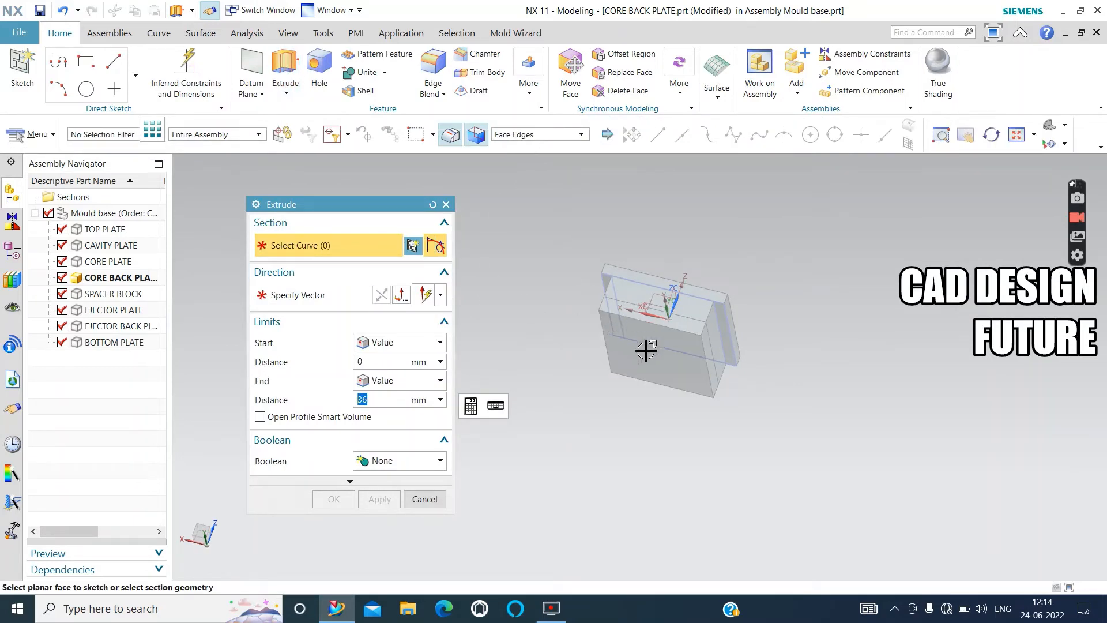
{"action": "left_click", "coordinate": [656, 366]}
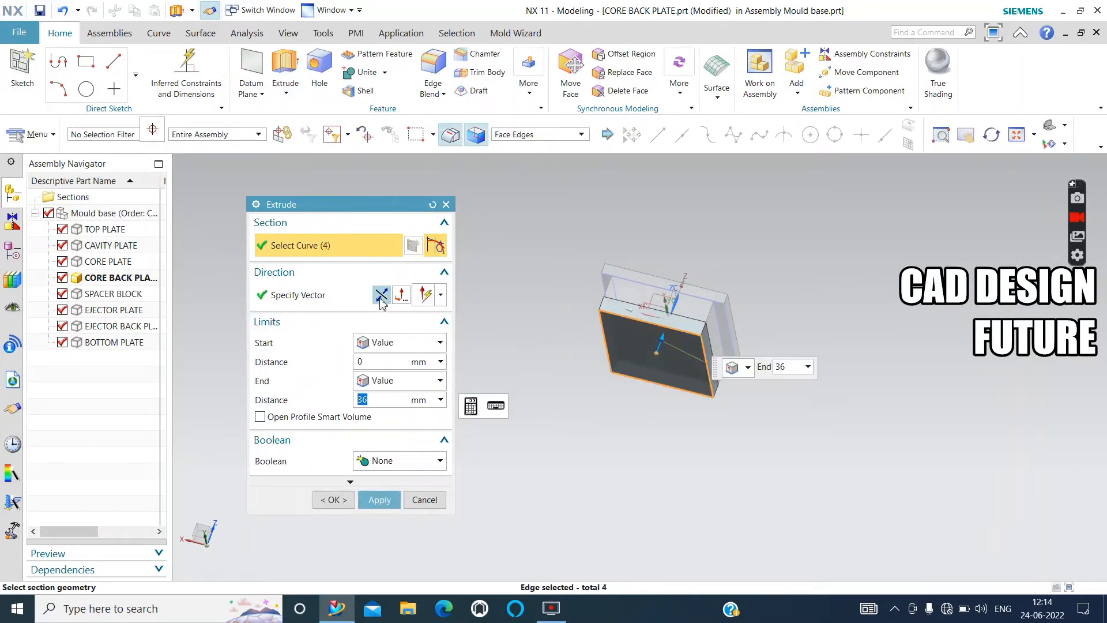
{"action": "double_click", "coordinate": [387, 400]}
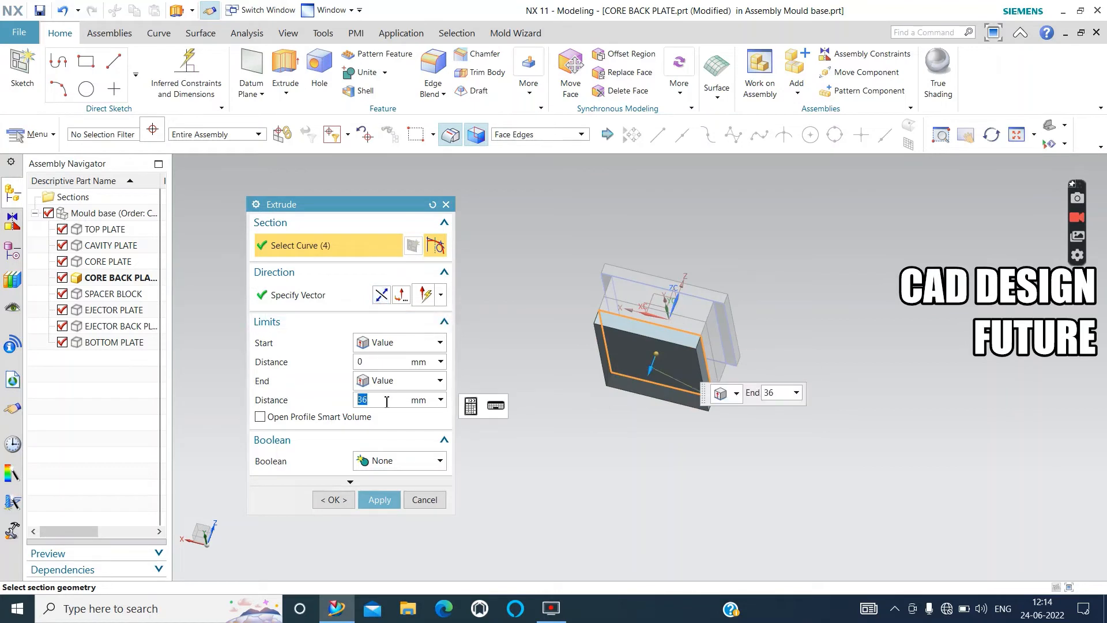
{"action": "key", "text": "Return"}
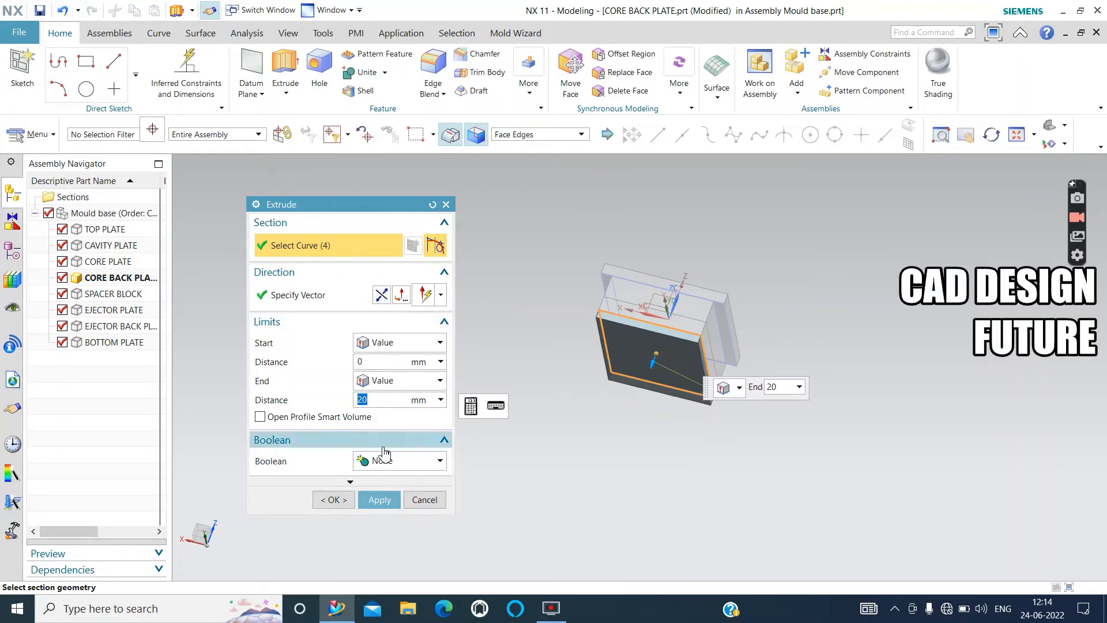
{"action": "left_click", "coordinate": [377, 499]}
{"action": "left_click", "coordinate": [423, 500]}
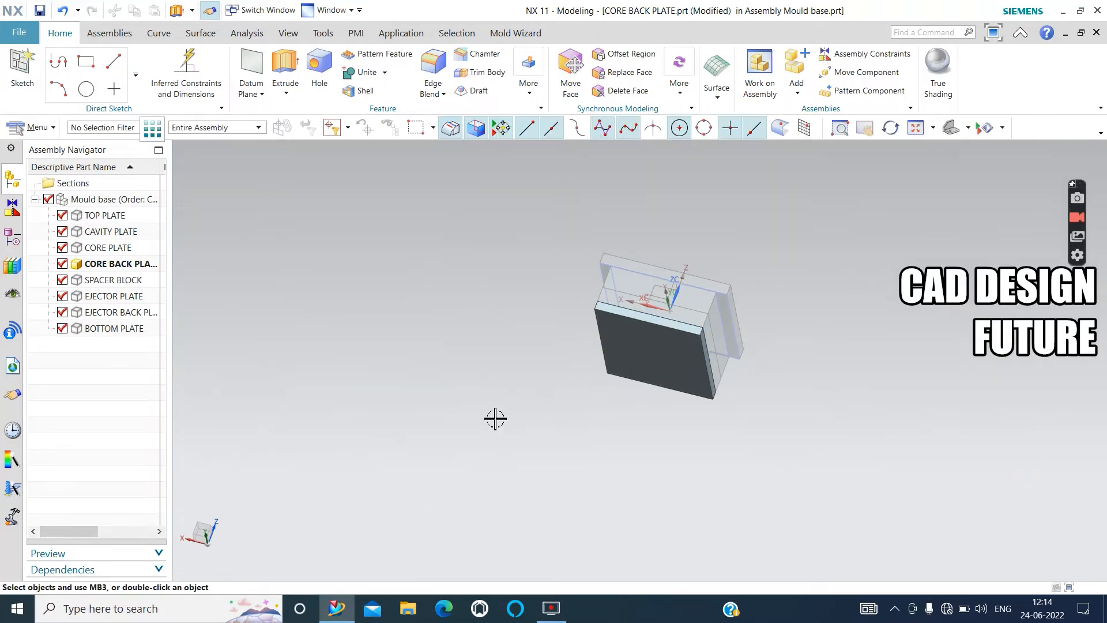
Make SPACER BLOCK the work part and start a sketch on the outer face of CORE BACK PLATE
{"action": "right_click", "coordinate": [102, 283]}
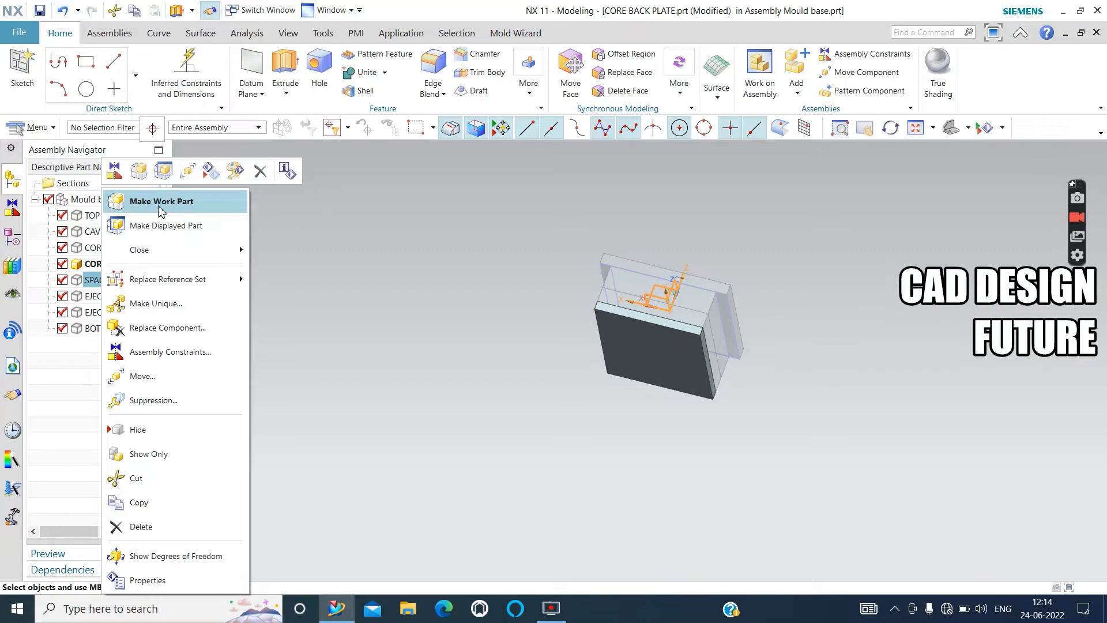
{"action": "left_click", "coordinate": [161, 210]}
{"action": "middle_click_drag", "start_coordinate": [358, 325], "coordinate": [387, 294]}
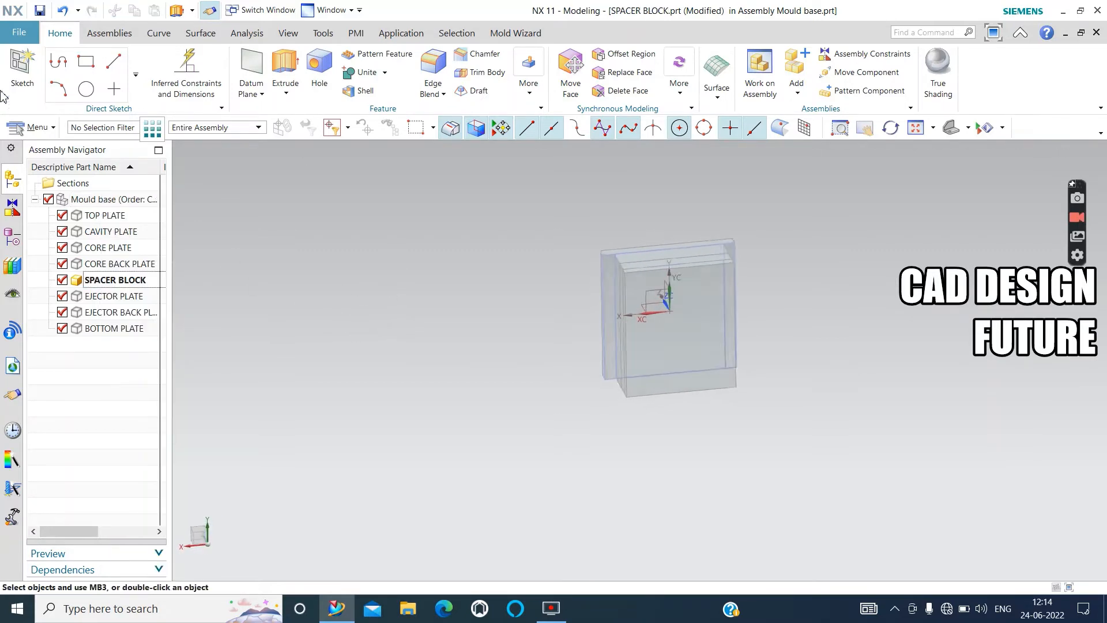
{"action": "left_click", "coordinate": [22, 68]}
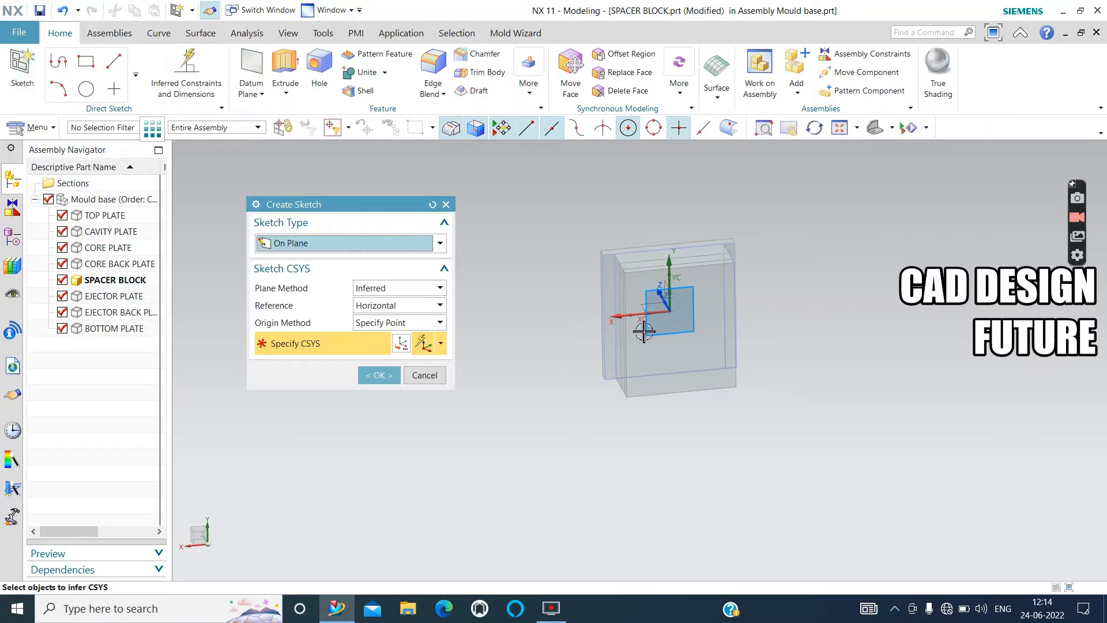
{"action": "left_click", "coordinate": [720, 341]}
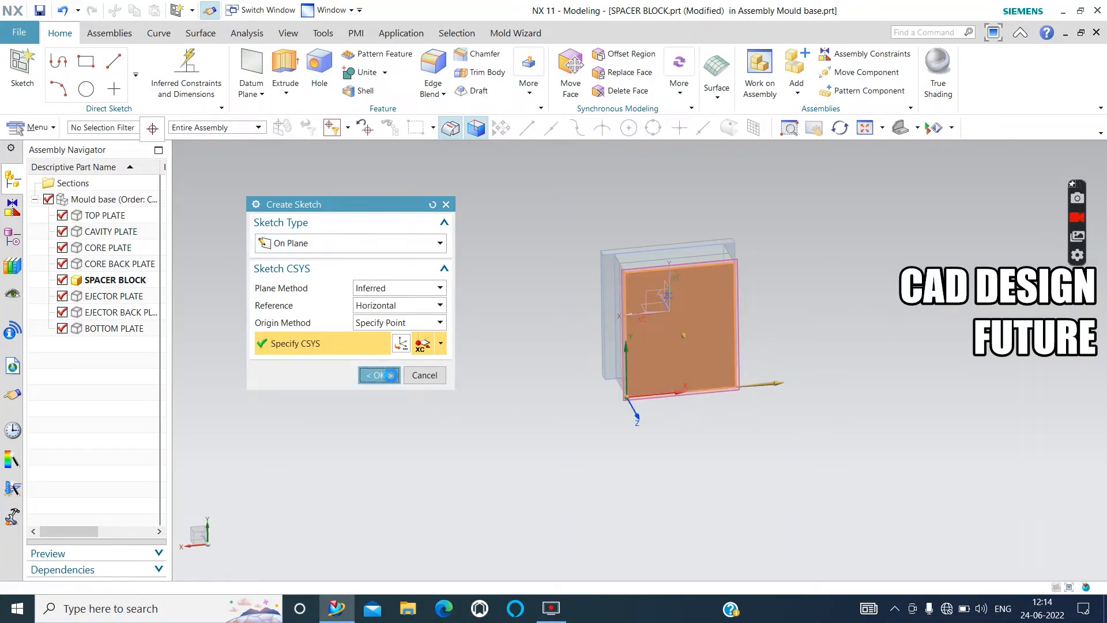
{"action": "left_click", "coordinate": [379, 374]}
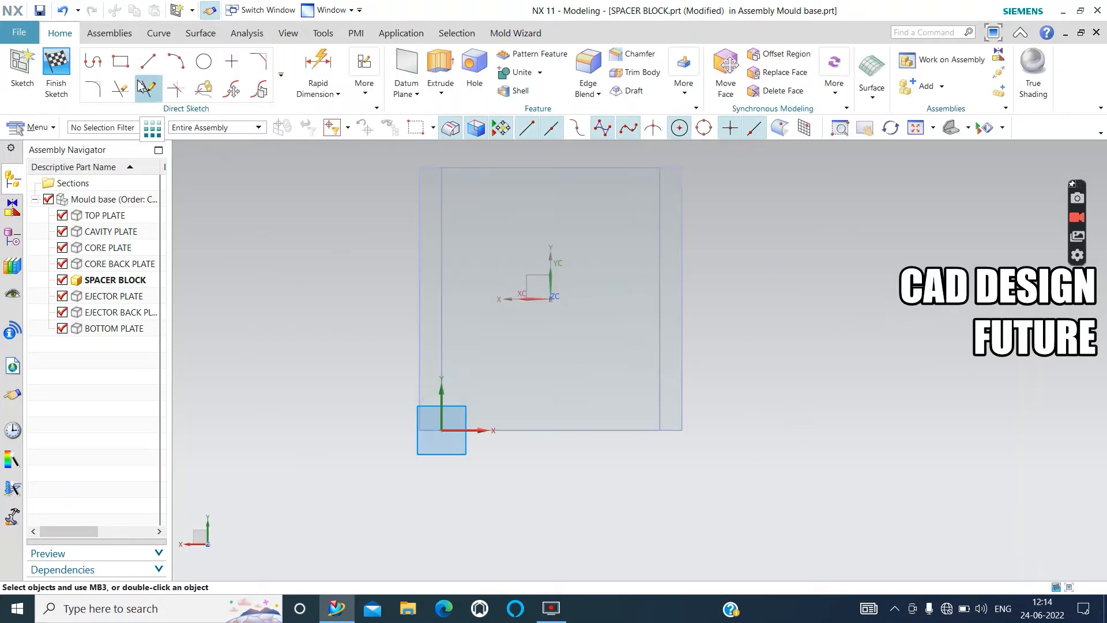
Start a rectangle defined by two points, with the selection scope set to Entire Assembly
{"action": "left_click", "coordinate": [121, 62]}
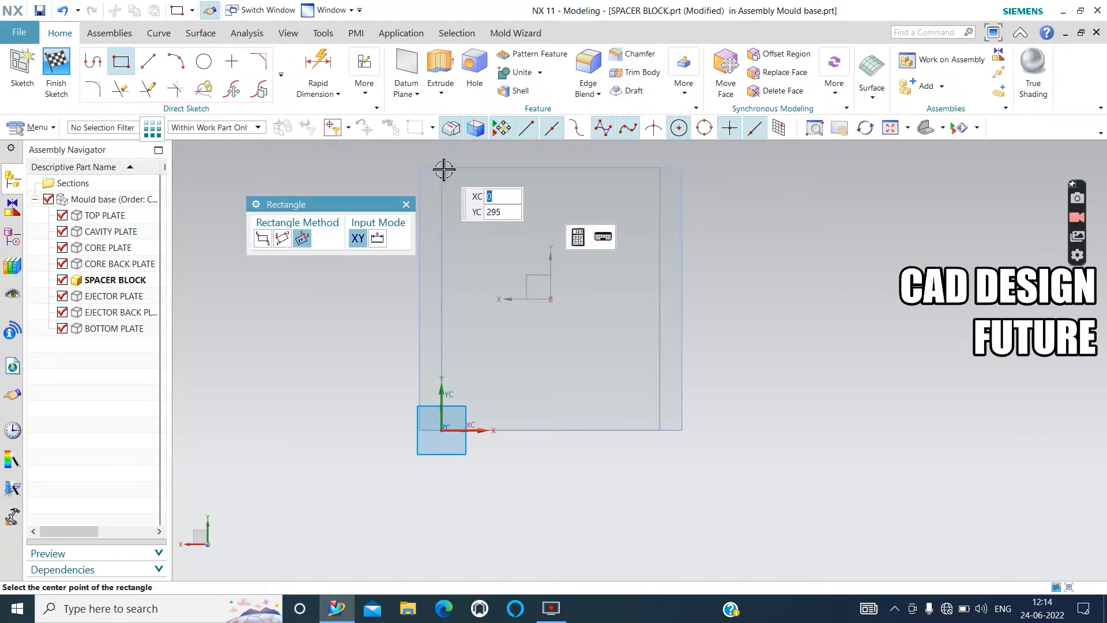
{"action": "left_click", "coordinate": [257, 128]}
{"action": "left_click", "coordinate": [196, 141]}
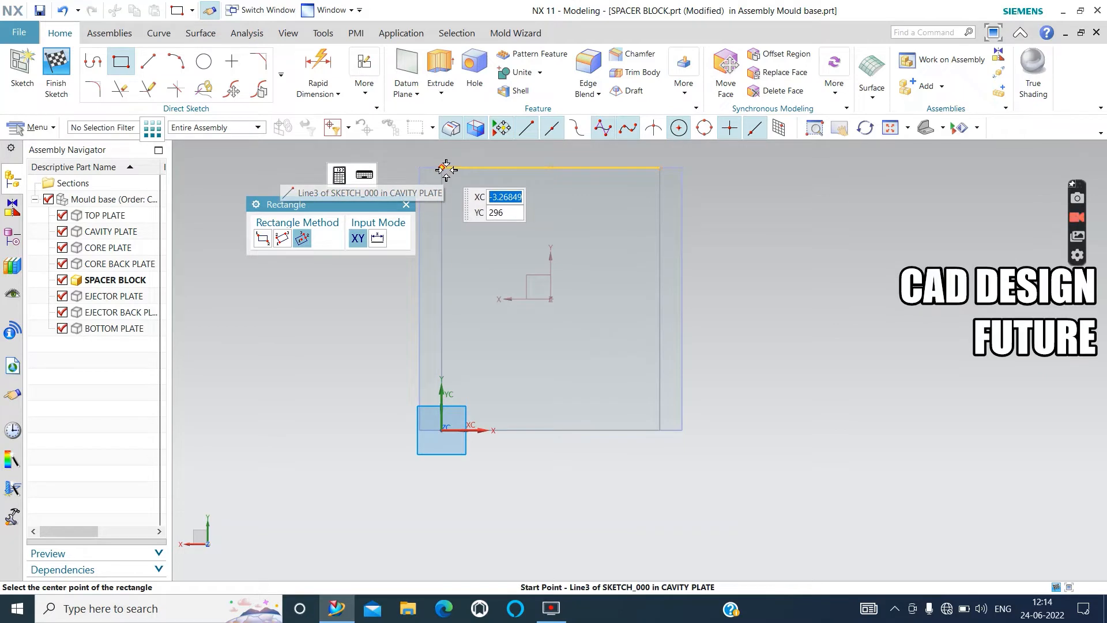
{"action": "left_click", "coordinate": [262, 239]}
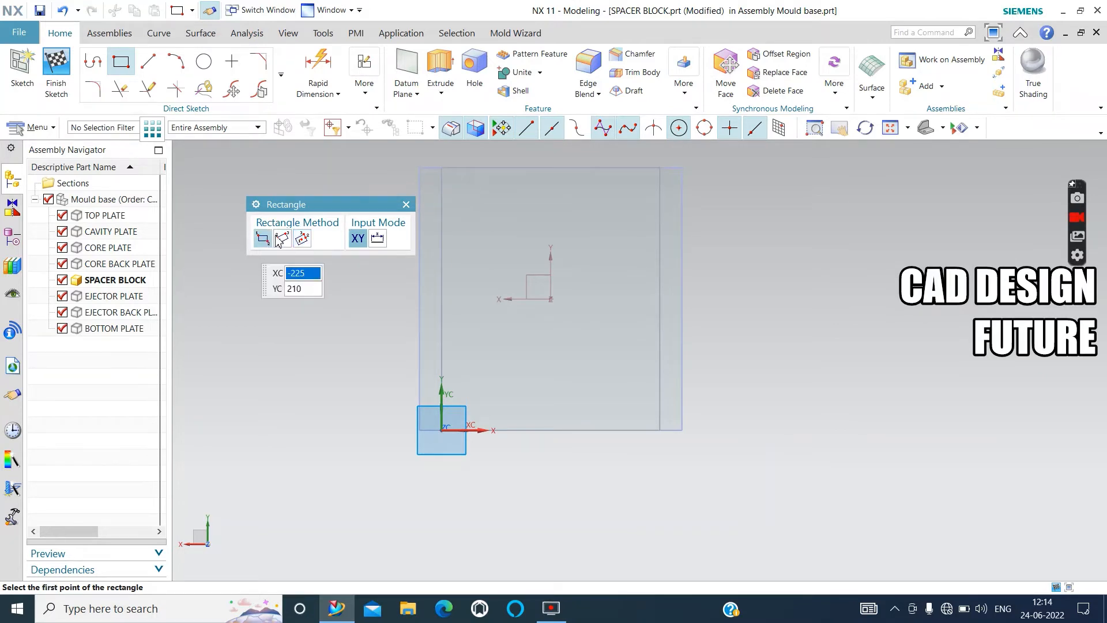
Try to draw a rectangle 42 mm wide and 296 mm high from the plate's upper-left corner, and leave the sketch
{"action": "left_click", "coordinate": [443, 168]}
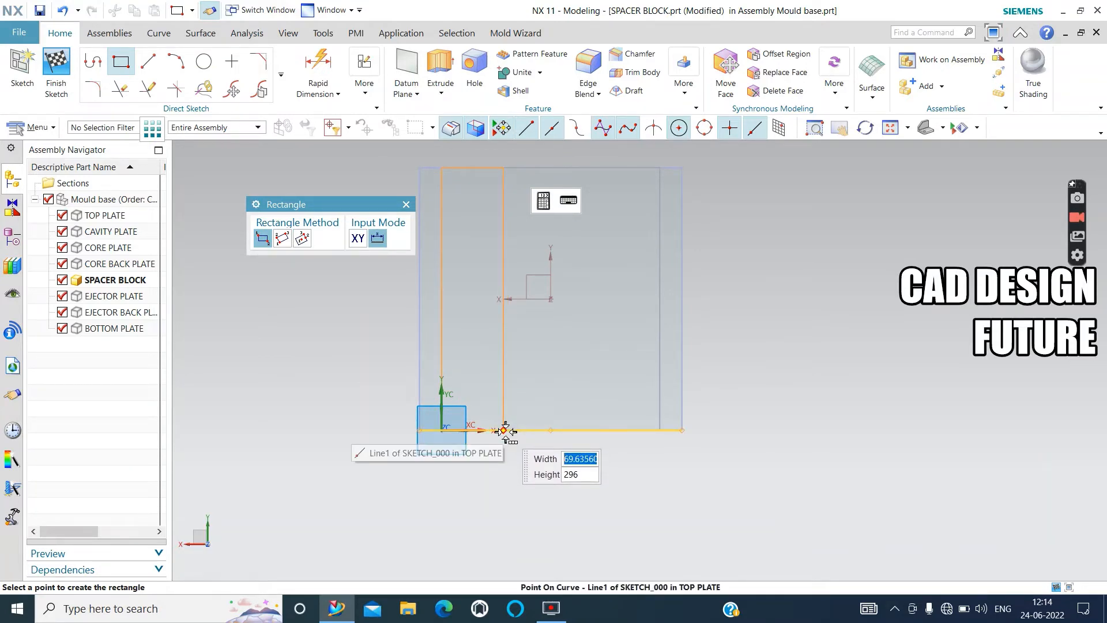
{"action": "type", "text": "42"}
{"action": "key", "text": "Tab"}
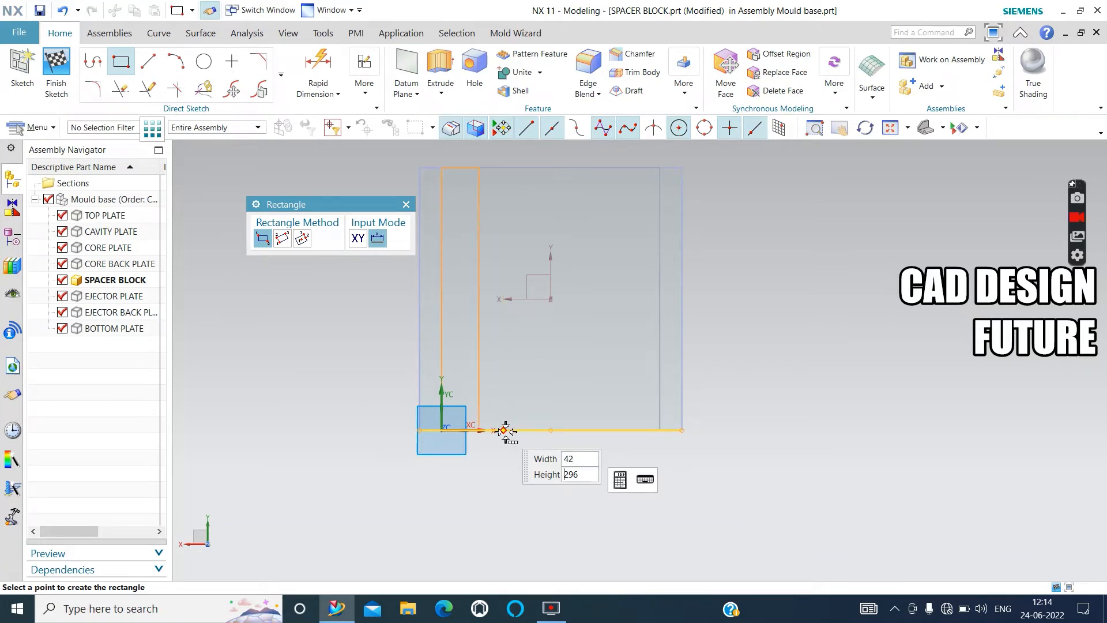
{"action": "key", "text": "Tab"}
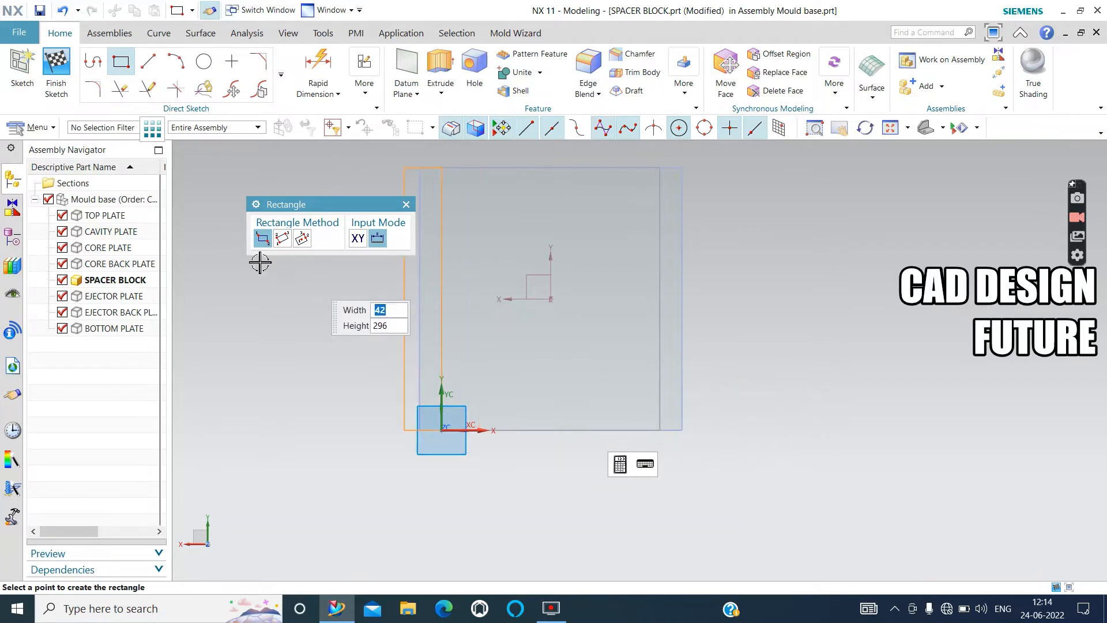
{"action": "left_click", "coordinate": [405, 206]}
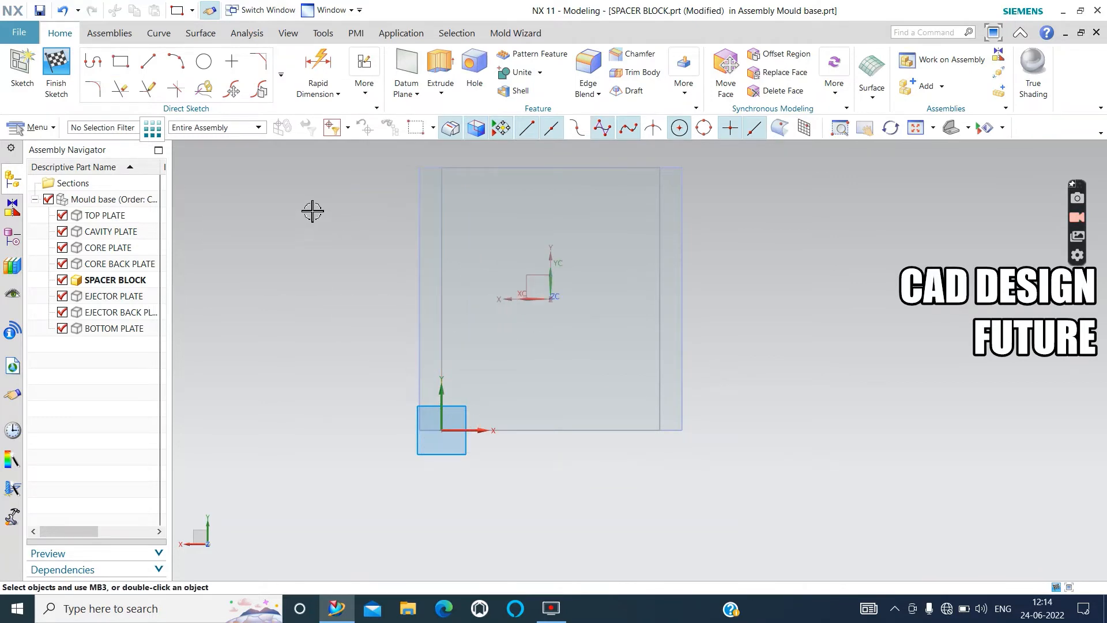
{"action": "middle_click_drag", "start_coordinate": [736, 251], "coordinate": [769, 294]}
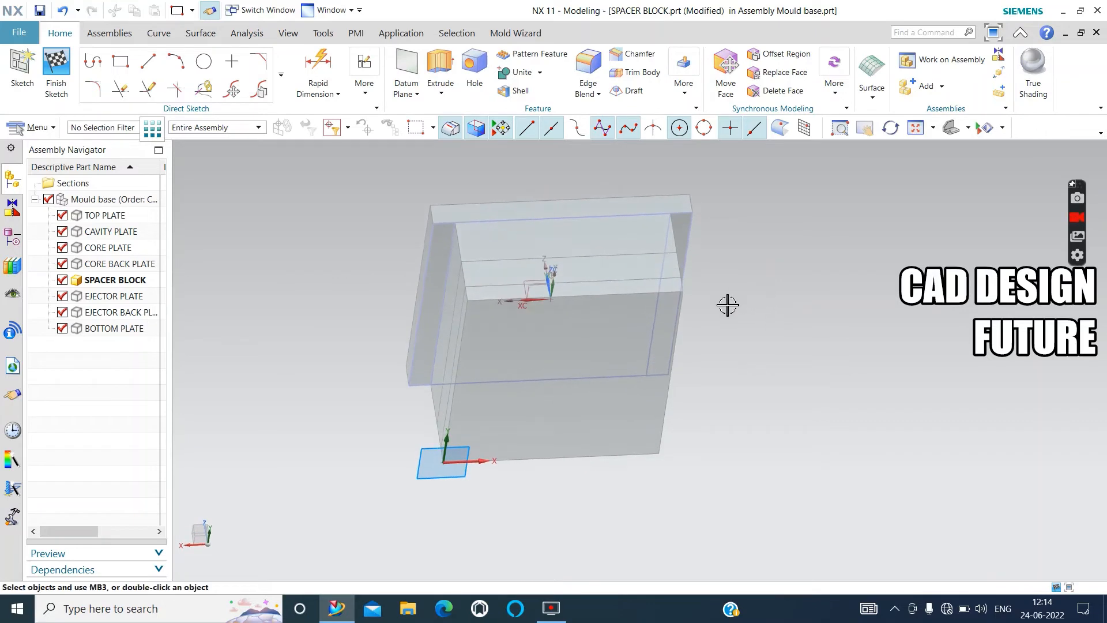
{"action": "mouse_move", "coordinate": [364, 266]}
{"action": "middle_mouse_down"}
{"action": "mouse_move", "coordinate": [376, 338]}
{"action": "mouse_move", "coordinate": [371, 242]}
{"action": "mouse_move", "coordinate": [372, 258]}
{"action": "middle_mouse_up"}
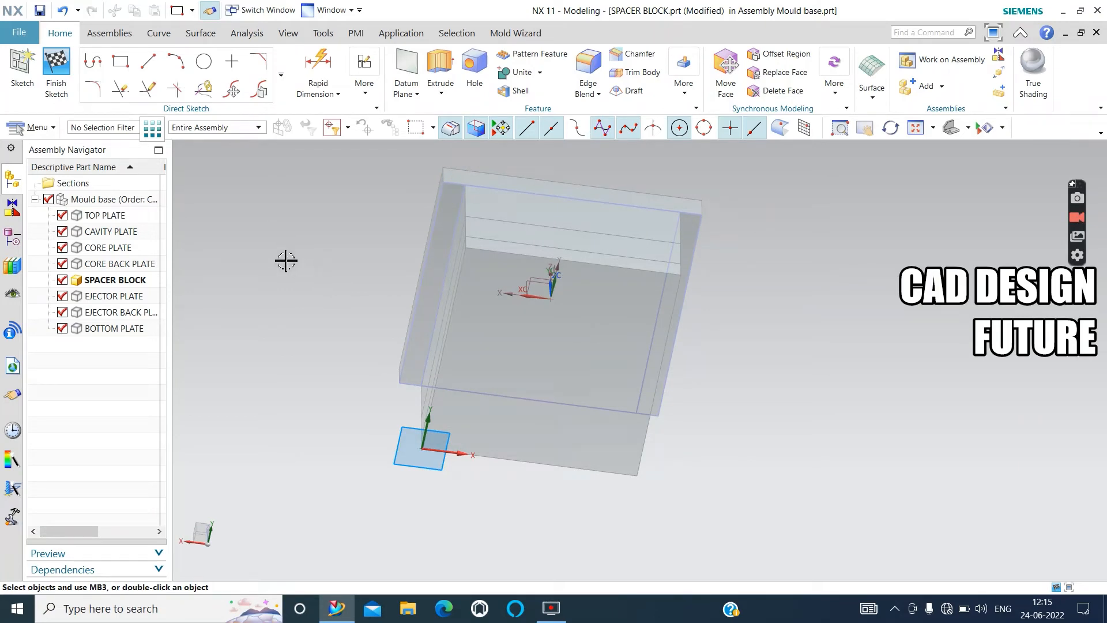
{"action": "left_click", "coordinate": [56, 65]}
{"action": "mouse_move", "coordinate": [410, 265]}
{"action": "middle_mouse_down"}
{"action": "mouse_move", "coordinate": [403, 230]}
{"action": "mouse_move", "coordinate": [445, 265]}
{"action": "mouse_move", "coordinate": [442, 300]}
{"action": "mouse_move", "coordinate": [412, 255]}
{"action": "mouse_move", "coordinate": [413, 276]}
{"action": "middle_mouse_up"}
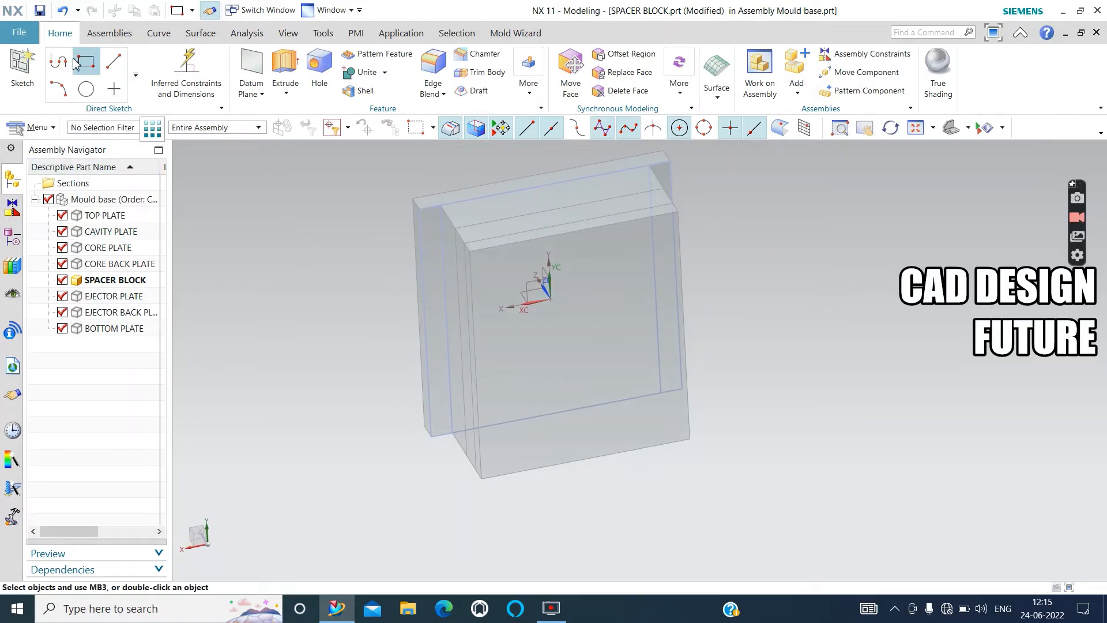
Start a new SPACER BLOCK sketch on CORE BACK PLATE's outer face and orient the view to the sketch plane
{"action": "left_click", "coordinate": [22, 64]}
{"action": "left_click", "coordinate": [628, 385]}
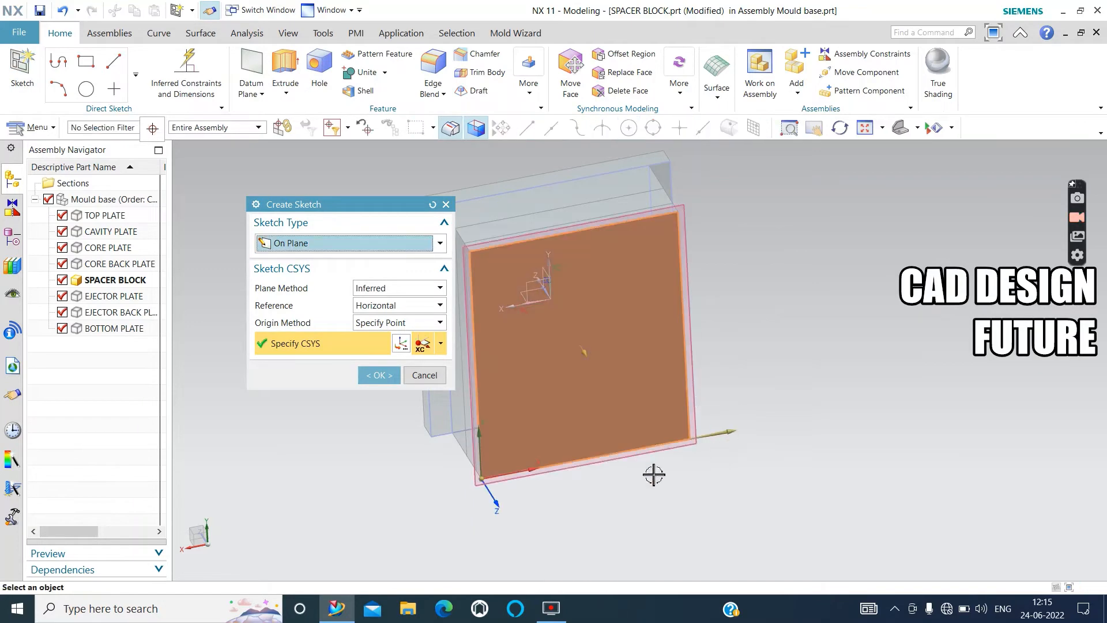
{"action": "left_click", "coordinate": [379, 376]}
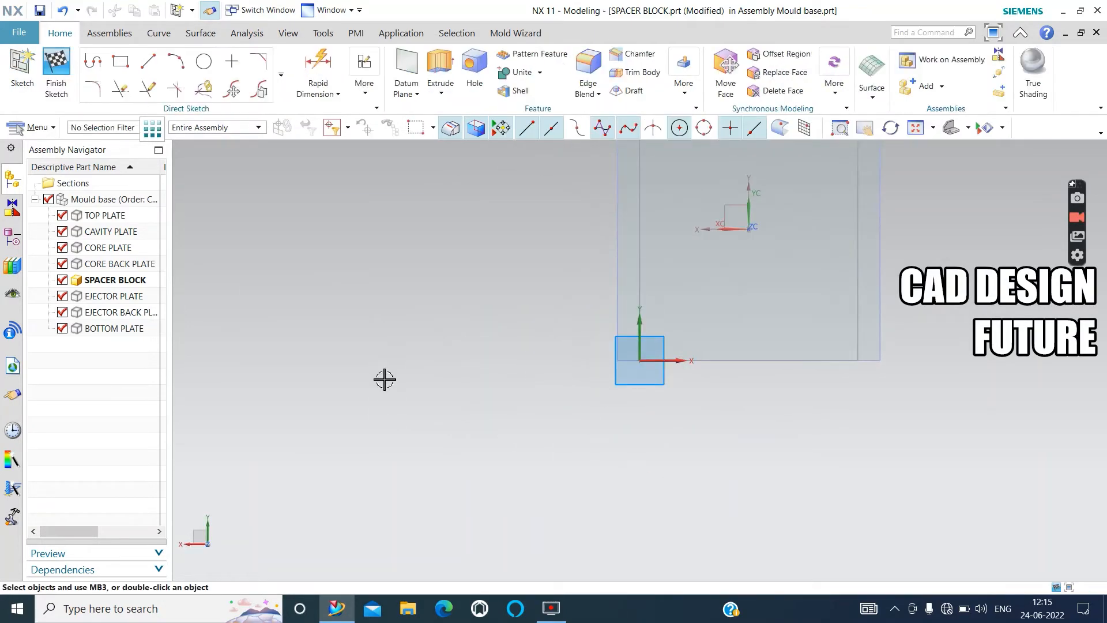
{"action": "middle_click_drag", "start_coordinate": [435, 245], "coordinate": [448, 272]}
{"action": "right_click", "coordinate": [410, 265]}
{"action": "left_click", "coordinate": [456, 207]}
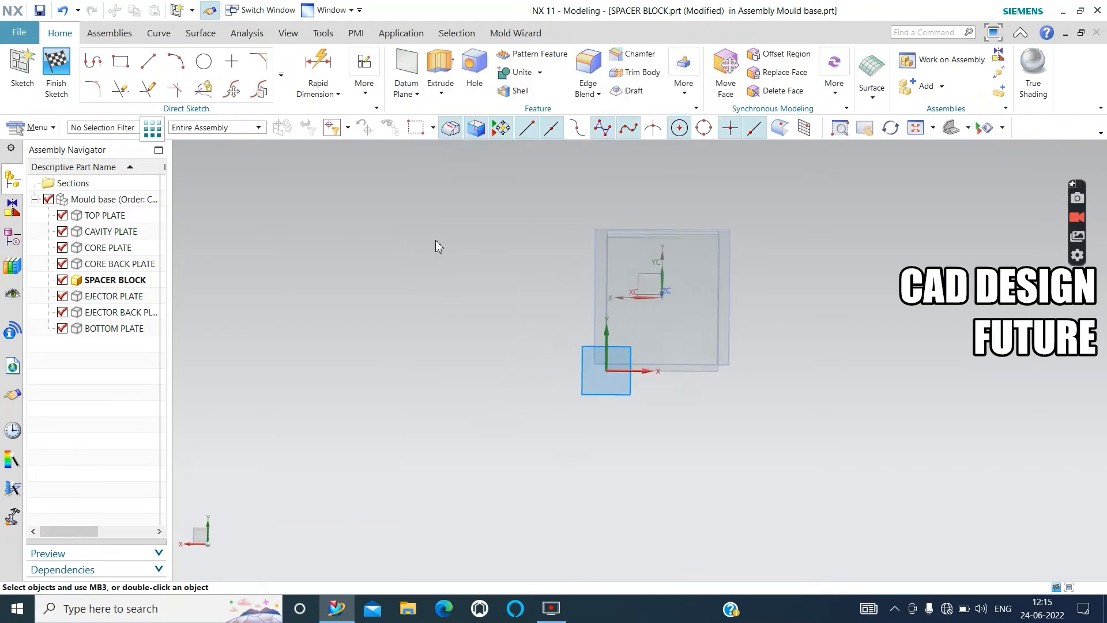
Try again to draw the 42 by 296 mm two-point rectangle along CORE BACK PLATE's left edge, and close the Rectangle command
{"action": "left_click", "coordinate": [120, 61]}
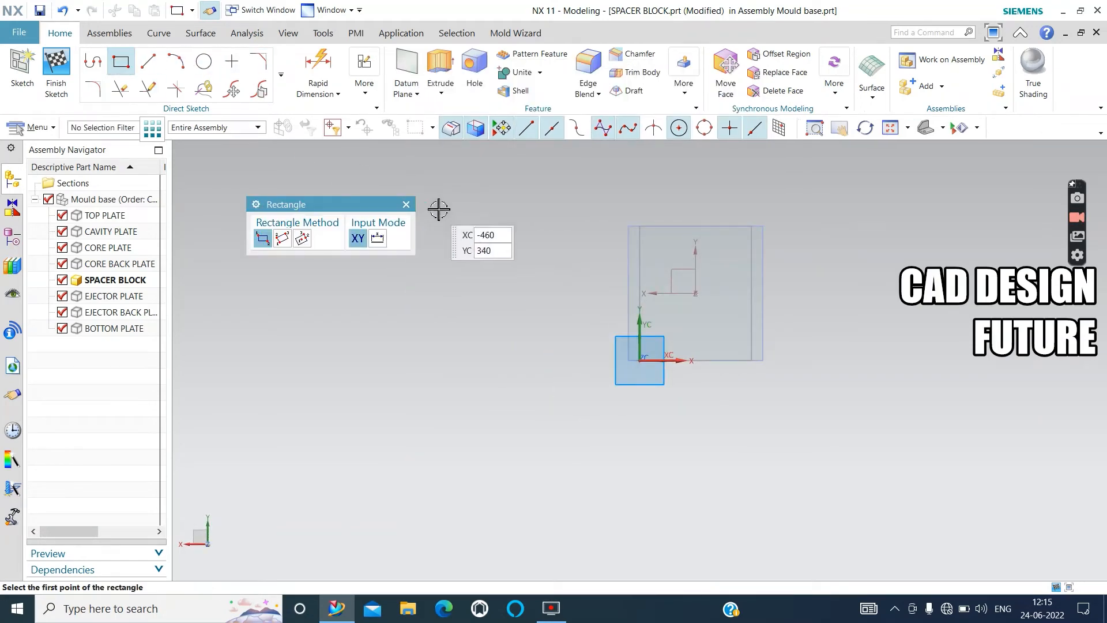
{"action": "scroll", "coordinate": [650, 238], "scroll_direction": "up", "scroll_amount": 5}
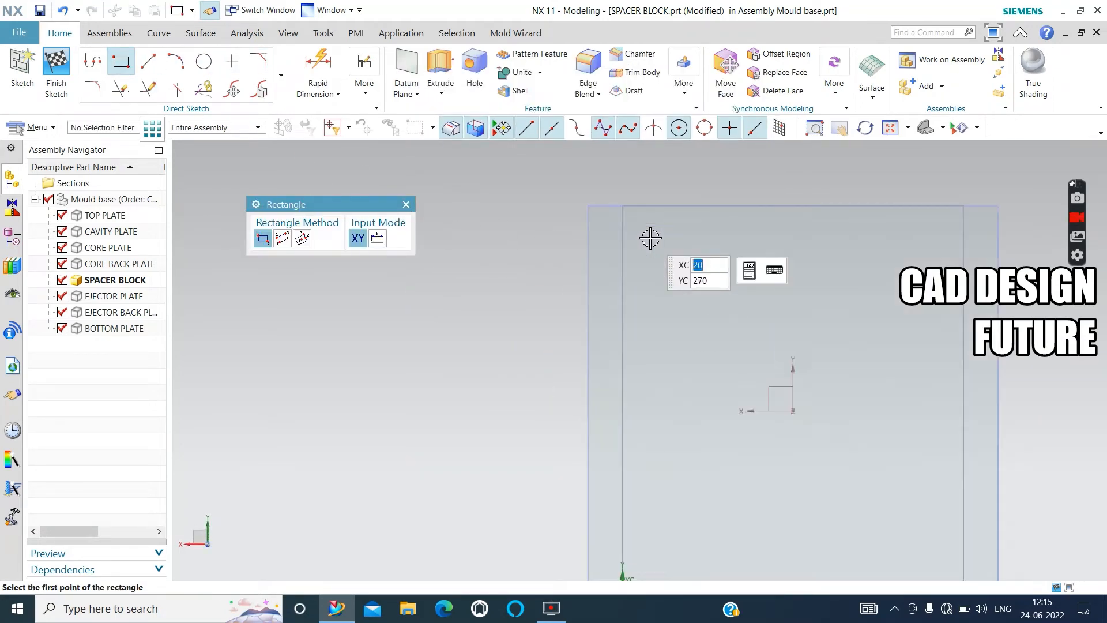
{"action": "left_click", "coordinate": [623, 205]}
{"action": "scroll", "coordinate": [674, 282], "scroll_direction": "down", "scroll_amount": 3}
{"action": "scroll", "coordinate": [684, 414], "scroll_direction": "up", "scroll_amount": 4}
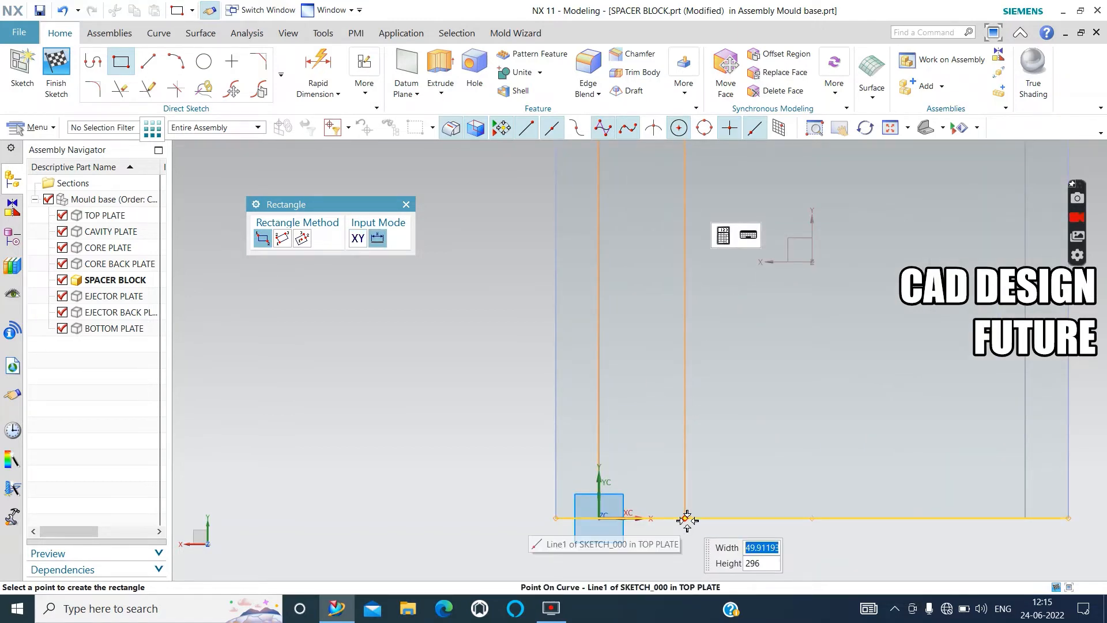
{"action": "type", "text": "42"}
{"action": "key", "text": "Tab"}
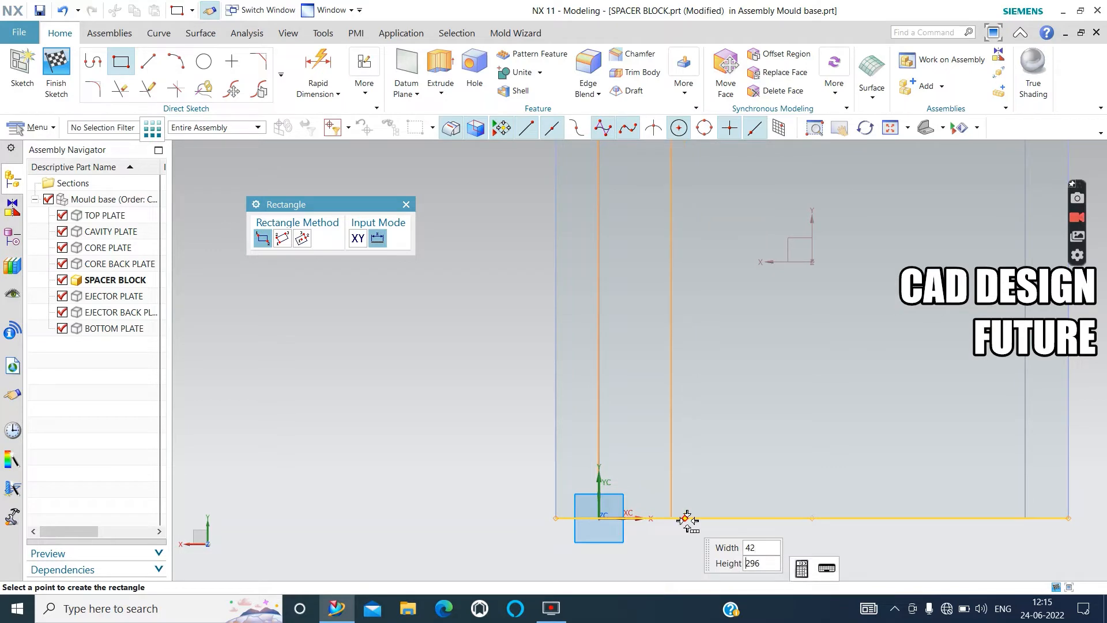
{"action": "key", "text": "Tab"}
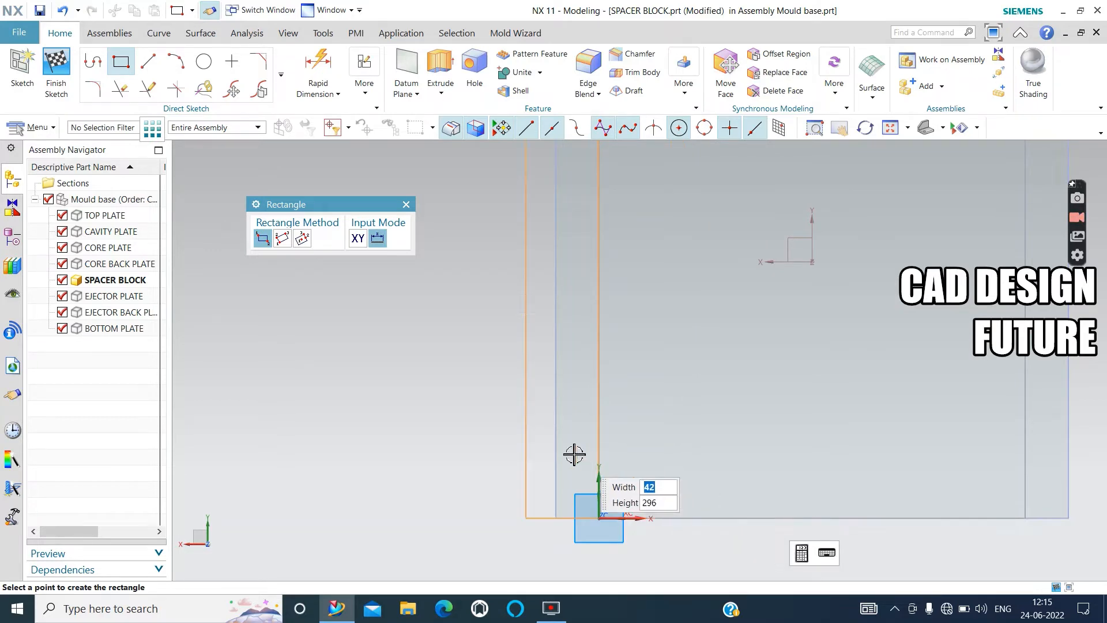
{"action": "left_click", "coordinate": [406, 205]}
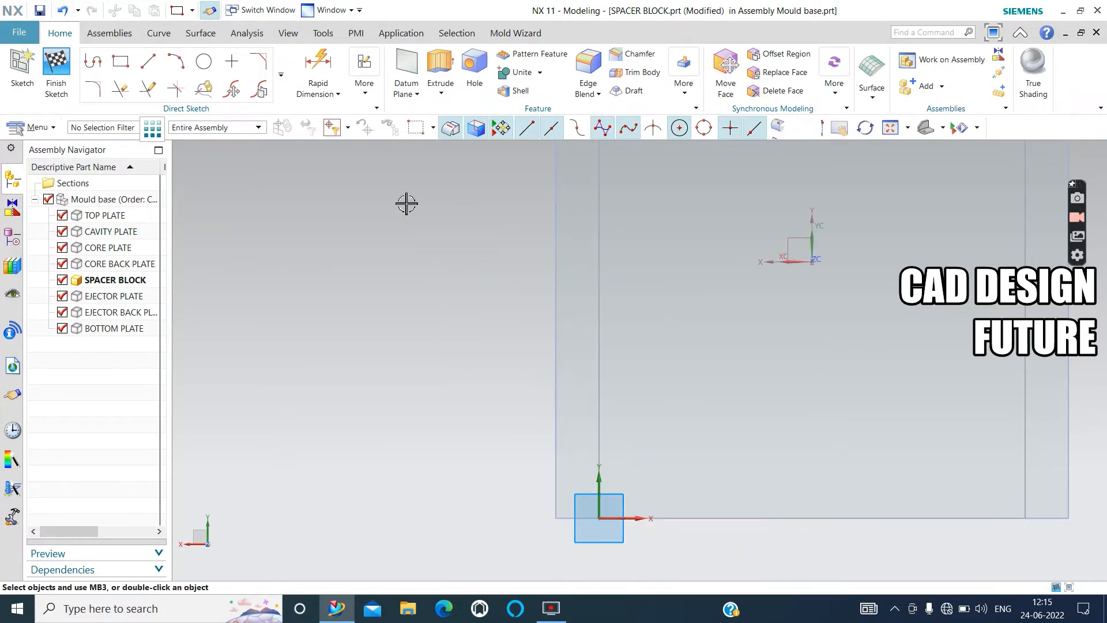
Try once more to draw a rectangle 42 mm wide and 296 mm high from CORE BACK PLATE's upper-left corner, and leave the sketch
{"action": "scroll", "coordinate": [438, 260], "scroll_direction": "down", "scroll_amount": 3}
{"action": "scroll", "coordinate": [554, 388], "scroll_direction": "down", "scroll_amount": 3}
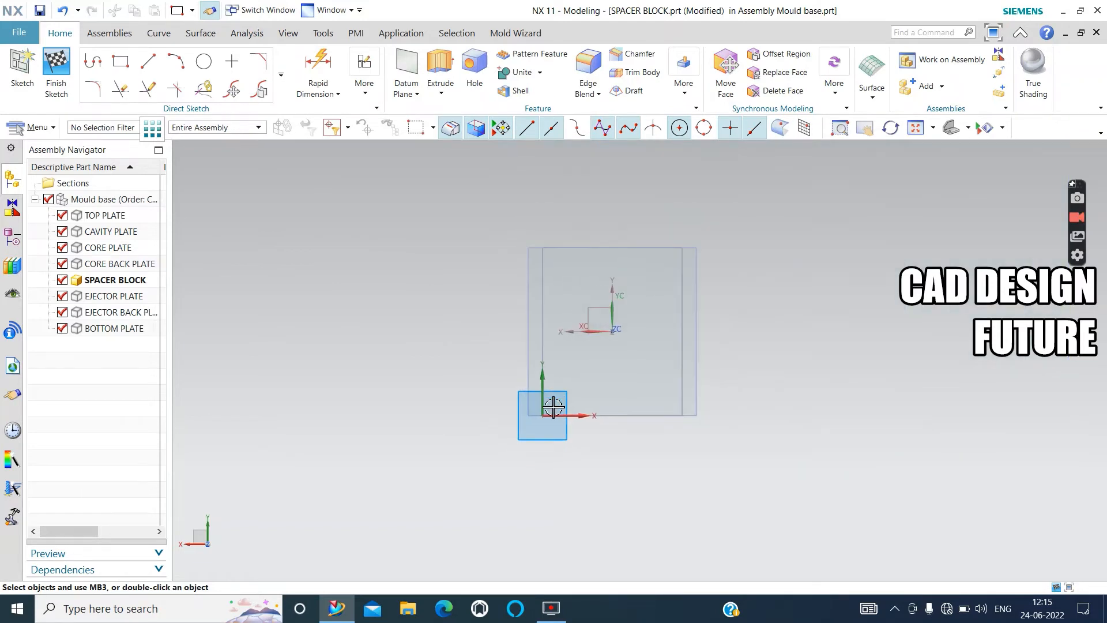
{"action": "scroll", "coordinate": [552, 298], "scroll_direction": "up", "scroll_amount": 3}
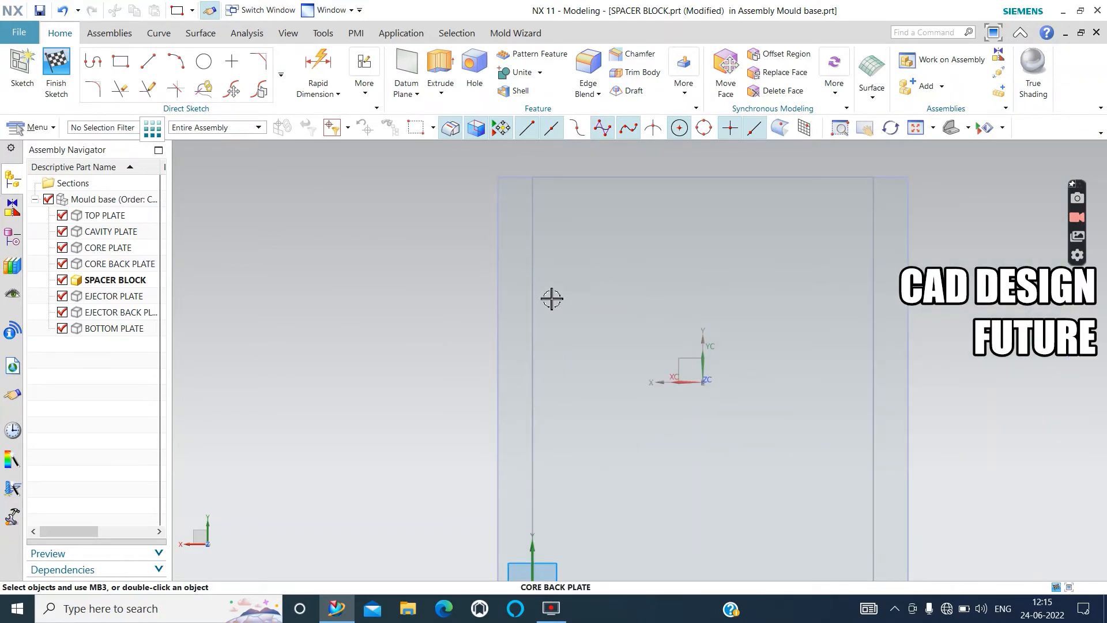
{"action": "left_click", "coordinate": [122, 70]}
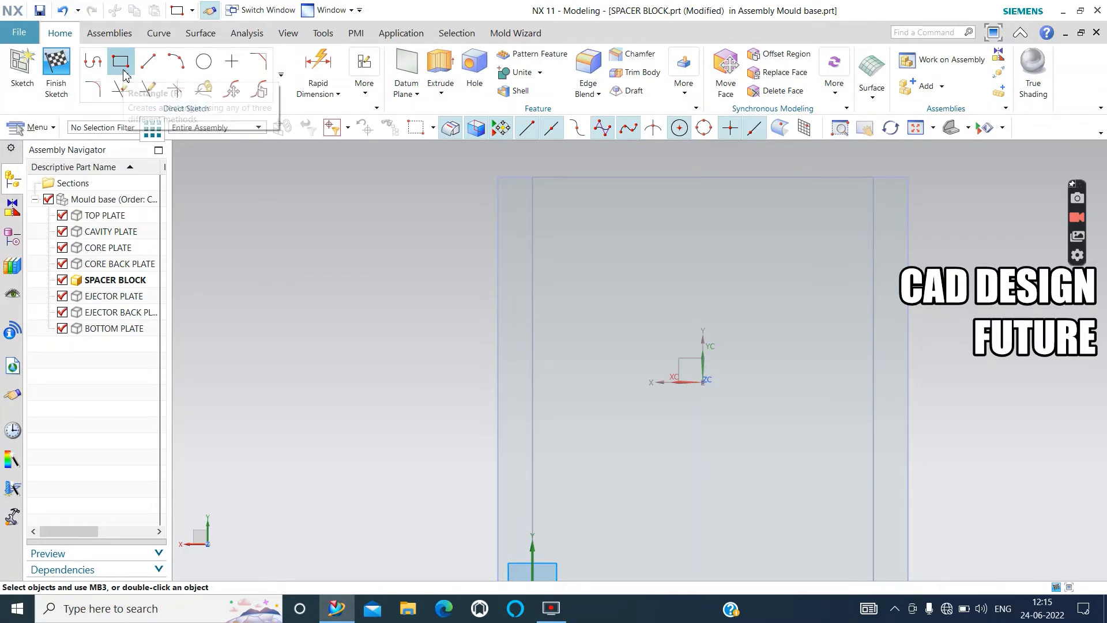
{"action": "left_click", "coordinate": [534, 179]}
{"action": "scroll", "coordinate": [632, 303], "scroll_direction": "down", "scroll_amount": 3}
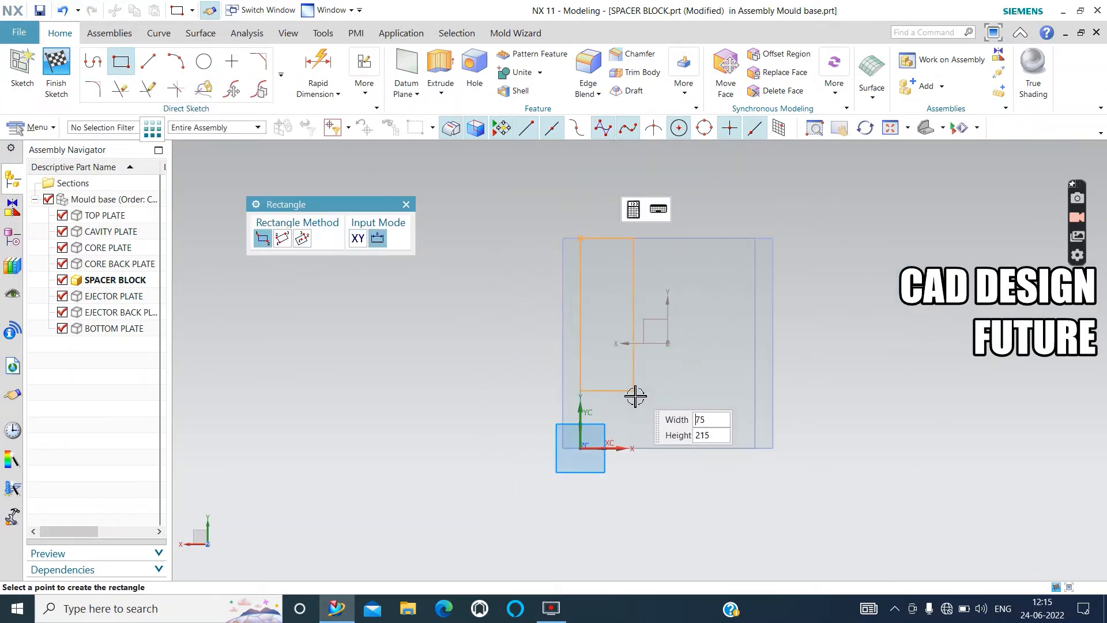
{"action": "scroll", "coordinate": [633, 449], "scroll_direction": "up", "scroll_amount": 3}
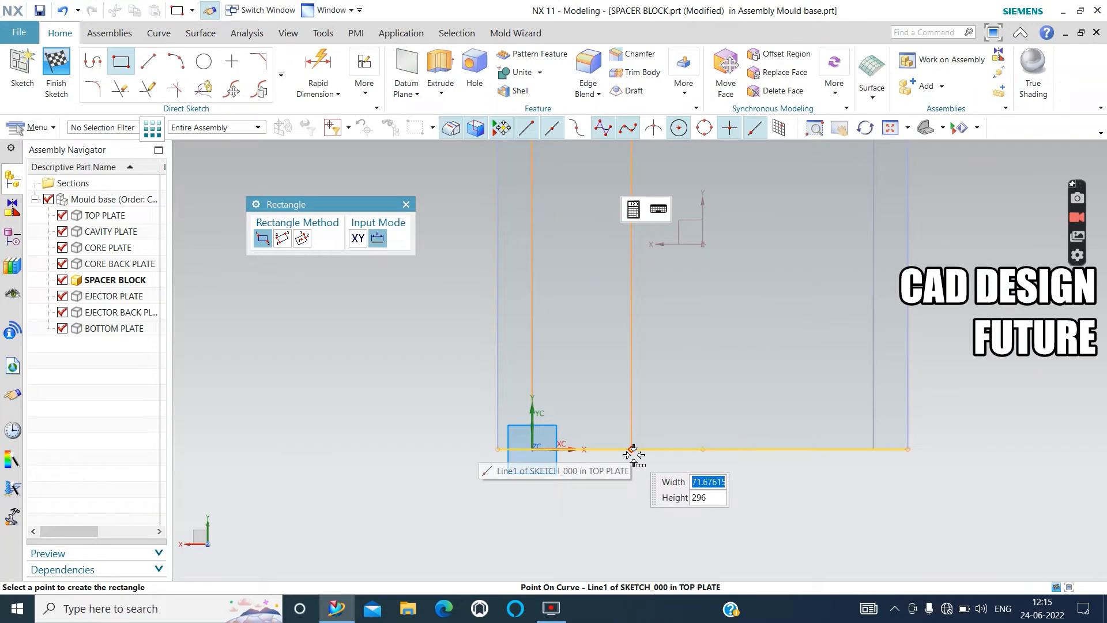
{"action": "type", "text": "42"}
{"action": "key", "text": "Tab"}
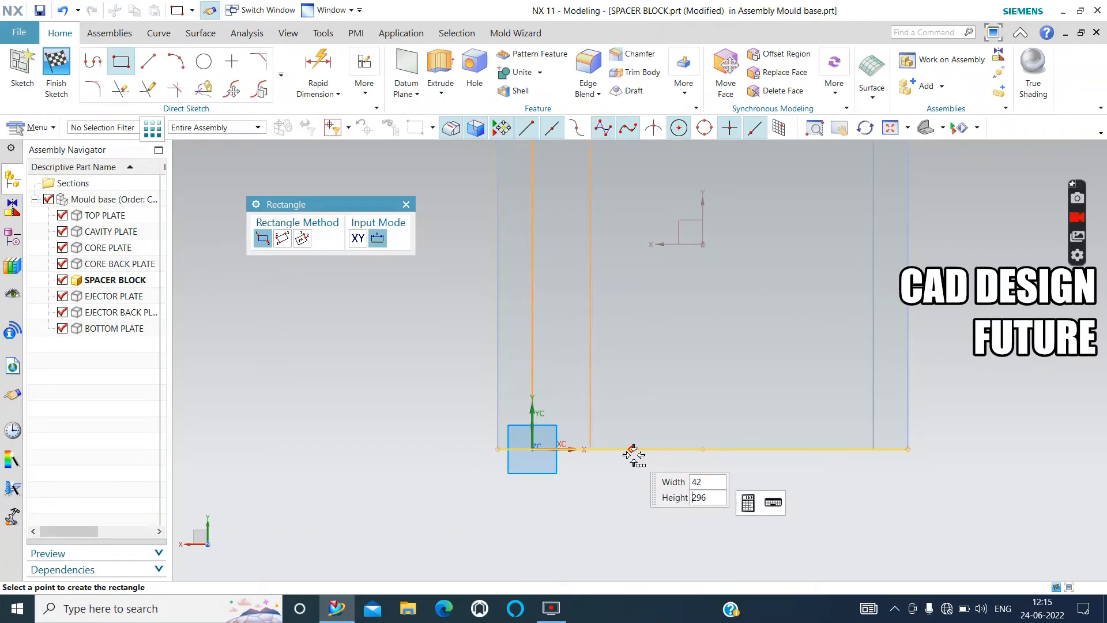
{"action": "key", "text": "Tab"}
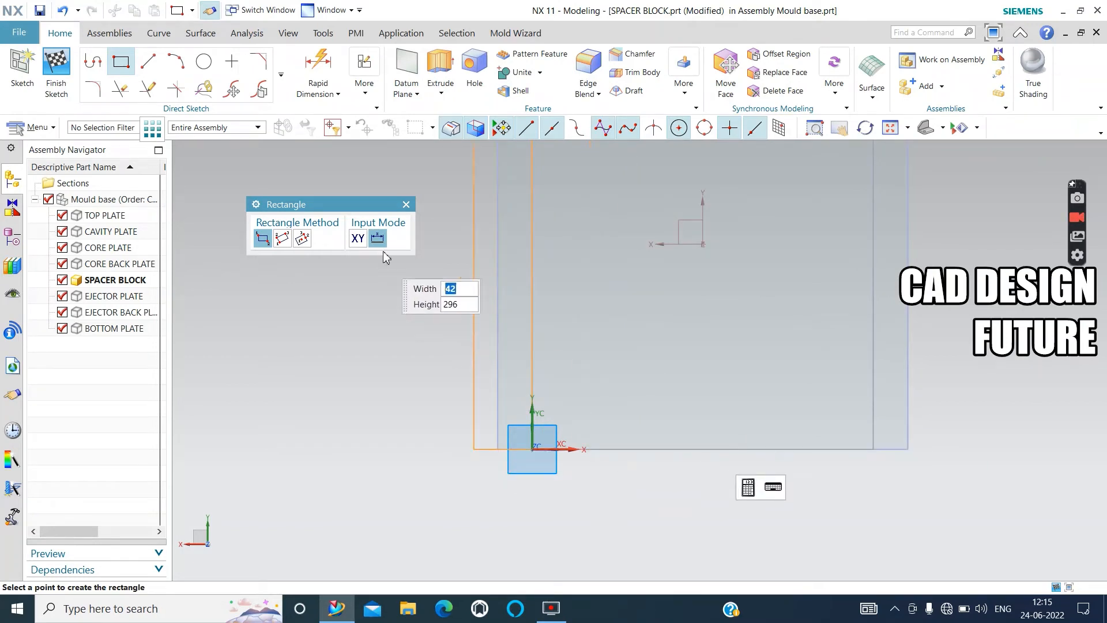
{"action": "left_click", "coordinate": [56, 75]}
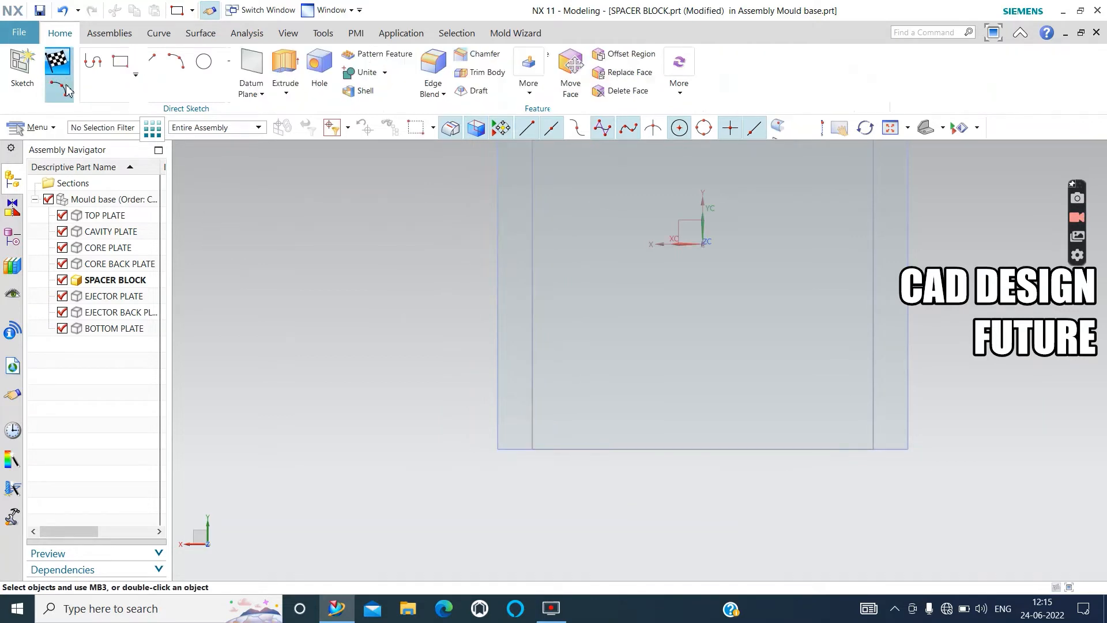
{"action": "mouse_move", "coordinate": [348, 307]}
{"action": "middle_mouse_down"}
{"action": "mouse_move", "coordinate": [348, 363]}
{"action": "mouse_move", "coordinate": [392, 381]}
{"action": "middle_mouse_up"}
{"action": "scroll", "coordinate": [453, 395], "scroll_direction": "up", "scroll_amount": 2}
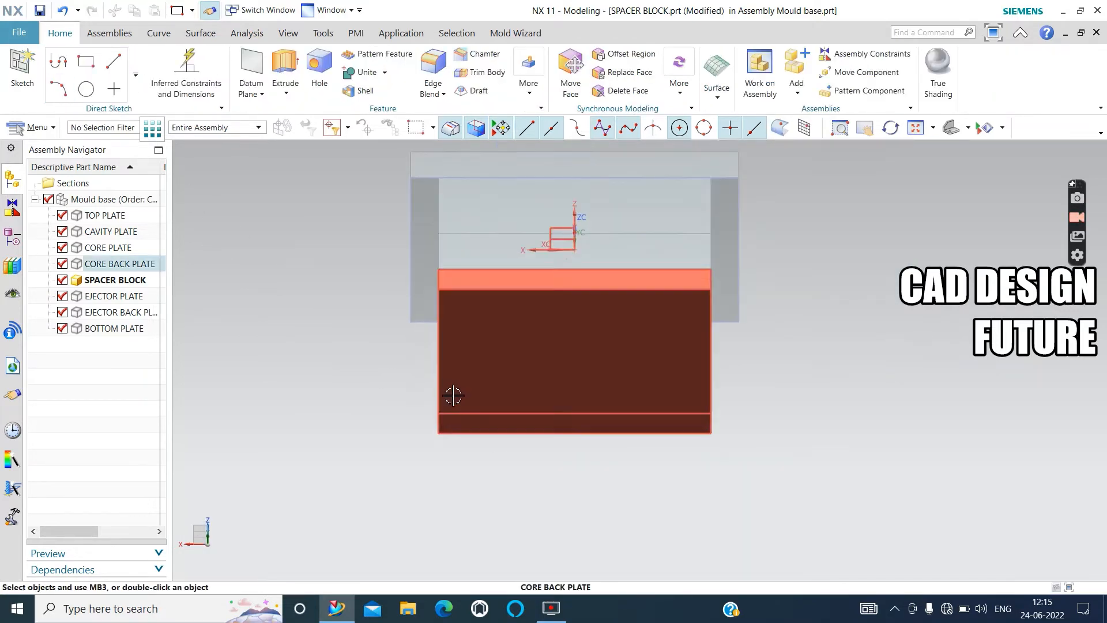
{"action": "mouse_move", "coordinate": [809, 448]}
{"action": "middle_mouse_down"}
{"action": "mouse_move", "coordinate": [830, 433]}
{"action": "mouse_move", "coordinate": [823, 465]}
{"action": "mouse_move", "coordinate": [810, 464]}
{"action": "middle_mouse_up"}
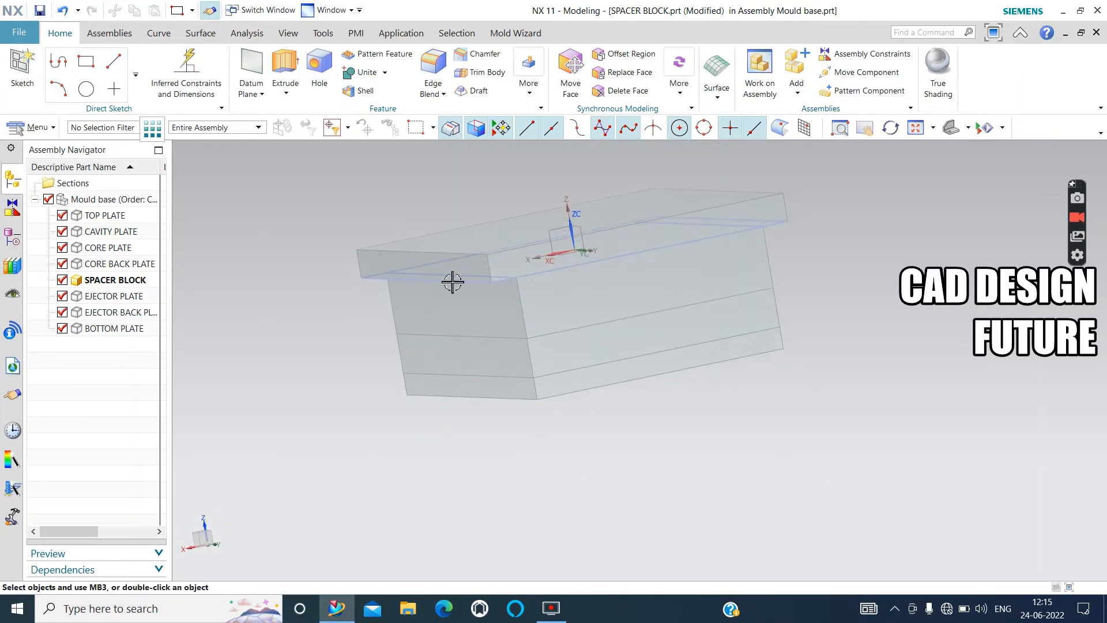
{"action": "left_click", "coordinate": [285, 68]}
{"action": "middle_click_drag", "start_coordinate": [591, 476], "coordinate": [600, 426]}
{"action": "left_click", "coordinate": [424, 499]}
{"action": "middle_click_drag", "start_coordinate": [398, 425], "coordinate": [429, 447]}
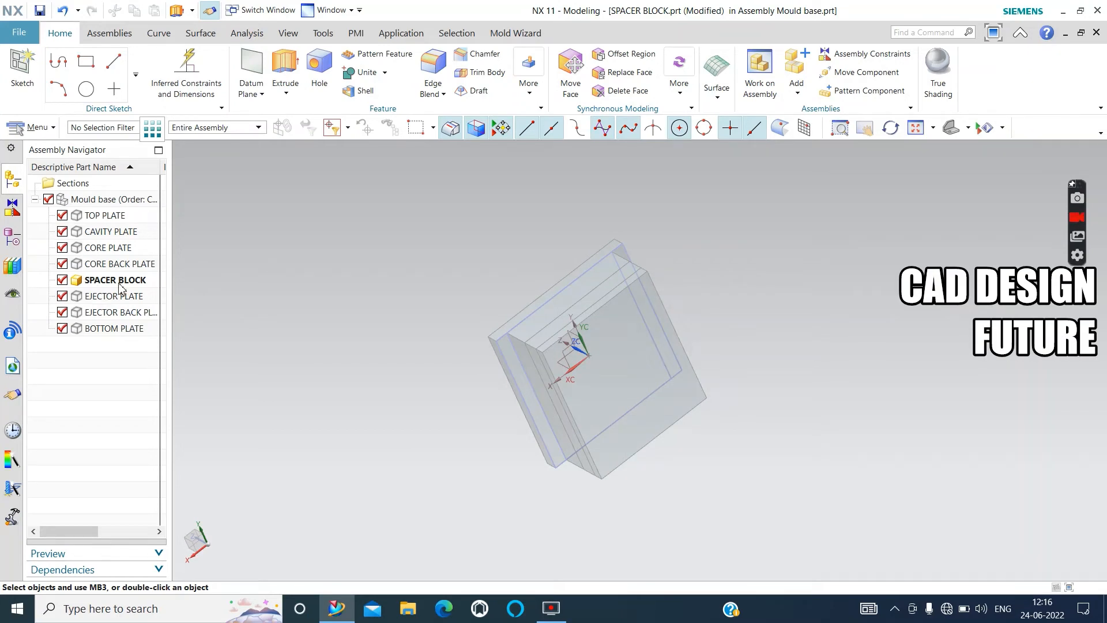
Create a new SPACER BLOCK sketch on CORE BACK PLATE's outer face, using the inferred plane method
{"action": "mouse_move", "coordinate": [313, 298]}
{"action": "middle_mouse_down"}
{"action": "mouse_move", "coordinate": [326, 292]}
{"action": "mouse_move", "coordinate": [295, 296]}
{"action": "middle_mouse_up"}
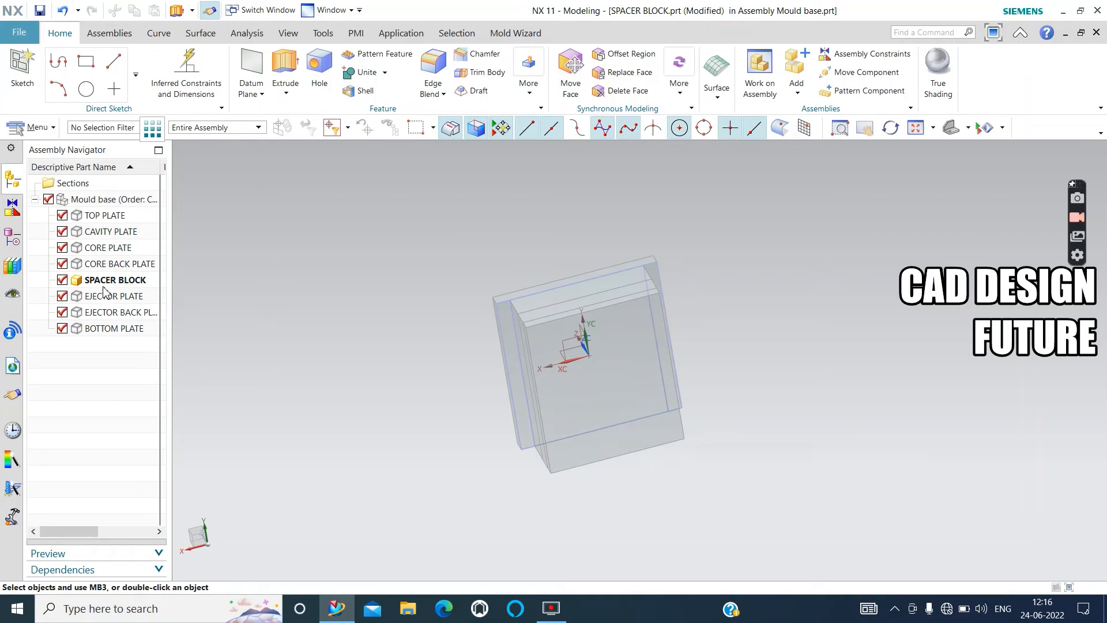
{"action": "middle_click_drag", "start_coordinate": [315, 316], "coordinate": [343, 327]}
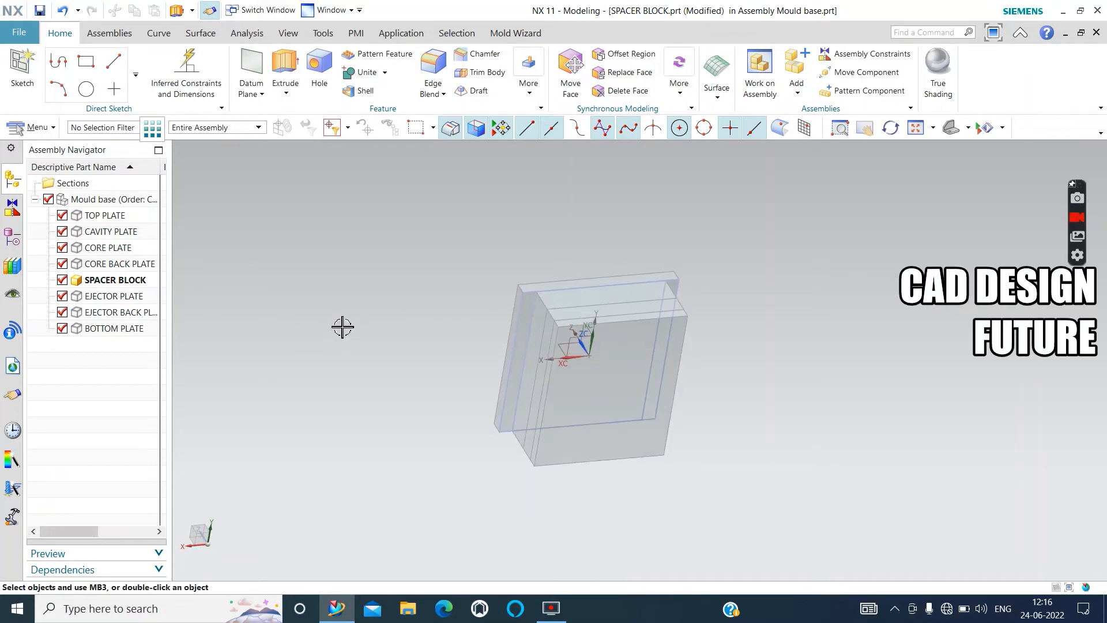
{"action": "left_click", "coordinate": [22, 71]}
{"action": "left_click", "coordinate": [646, 427]}
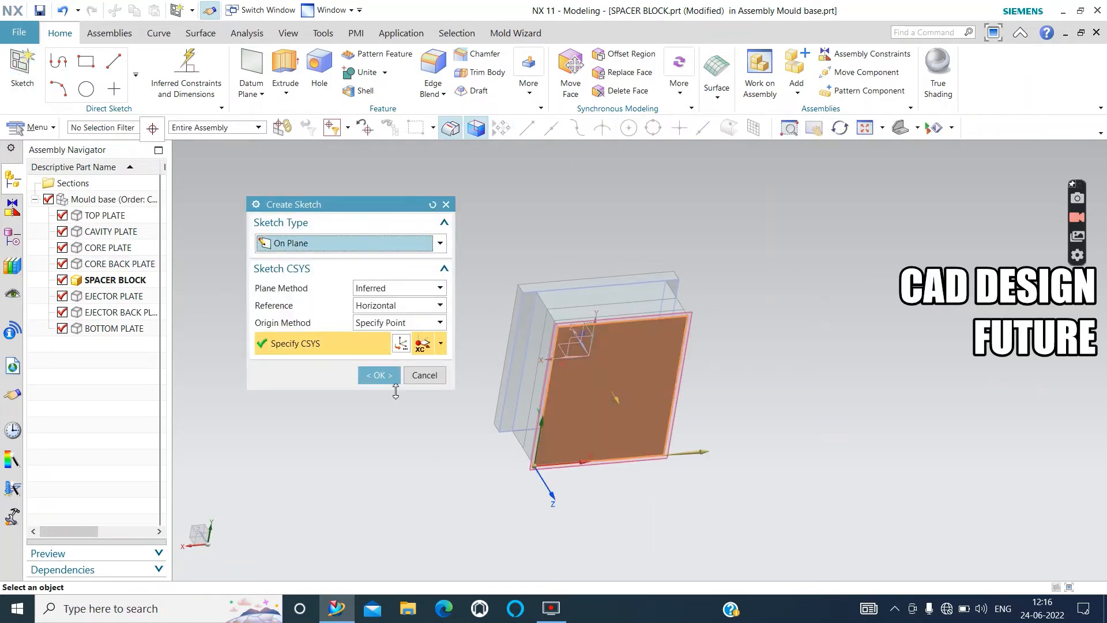
{"action": "left_click", "coordinate": [380, 375]}
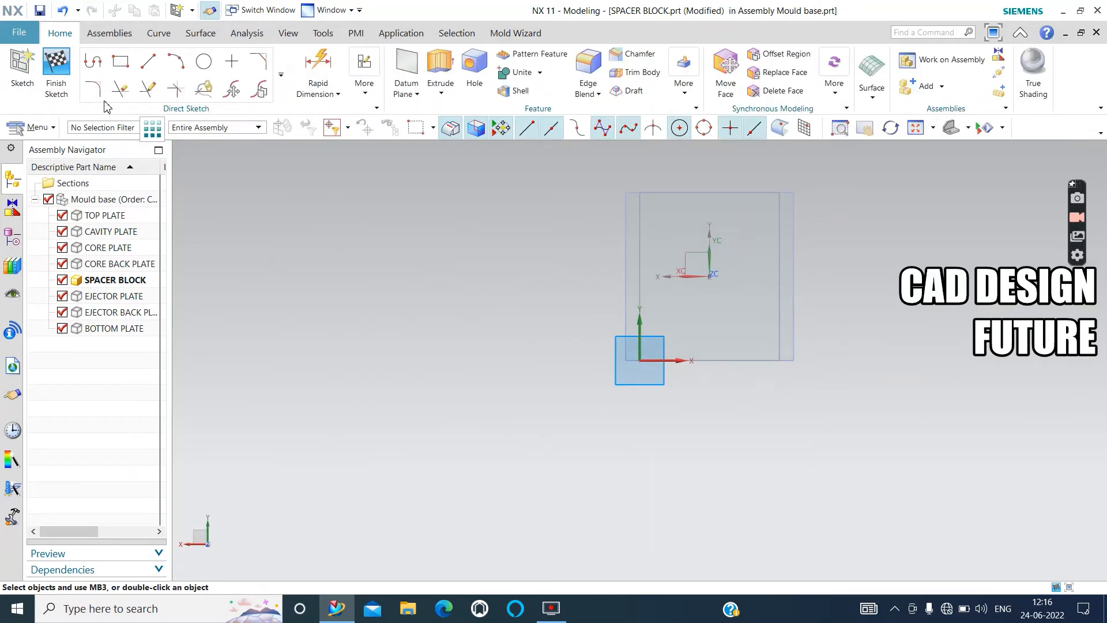
Draw a two-point rectangle 42 mm wide and 296 mm high from CORE BACK PLATE's upper-left corner, along its left edge
{"action": "left_click", "coordinate": [120, 61]}
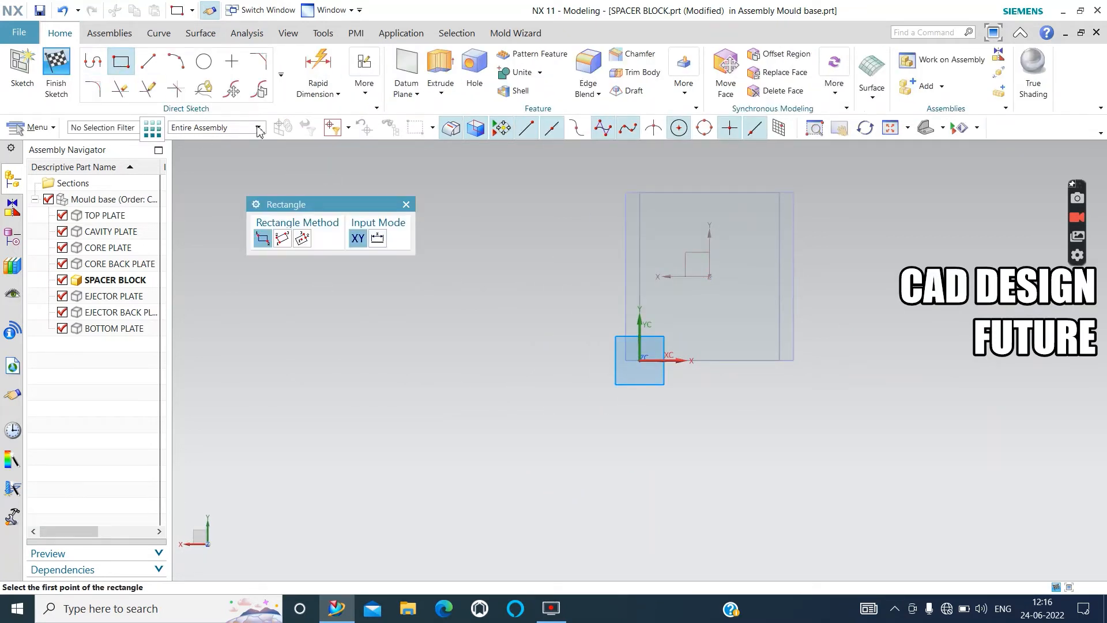
{"action": "left_click", "coordinate": [640, 193]}
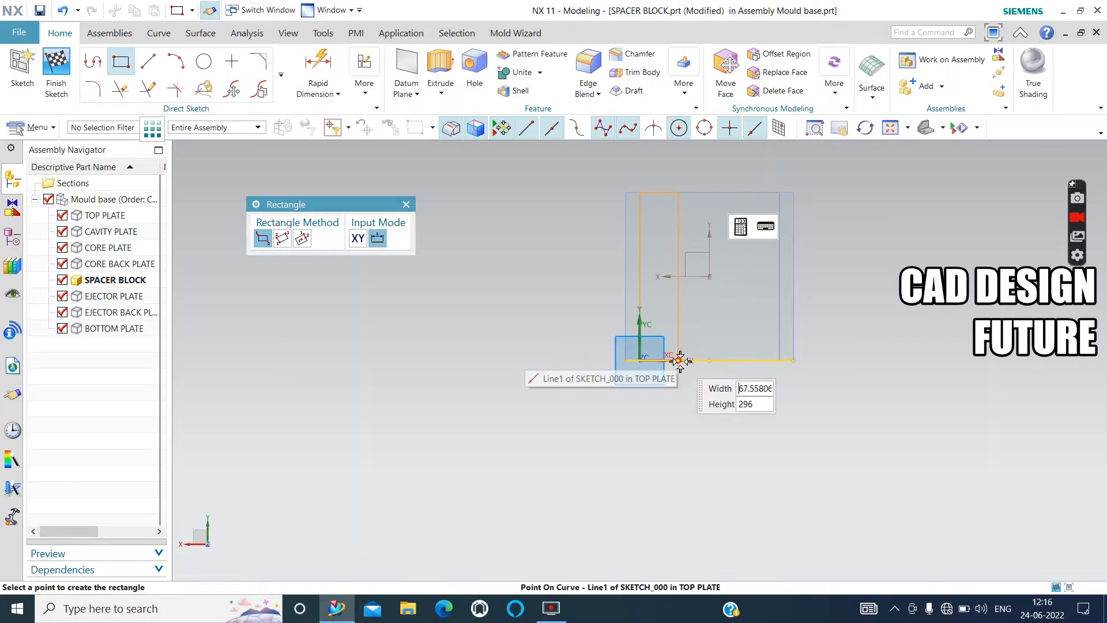
{"action": "scroll", "coordinate": [680, 361], "scroll_direction": "up", "scroll_amount": 5}
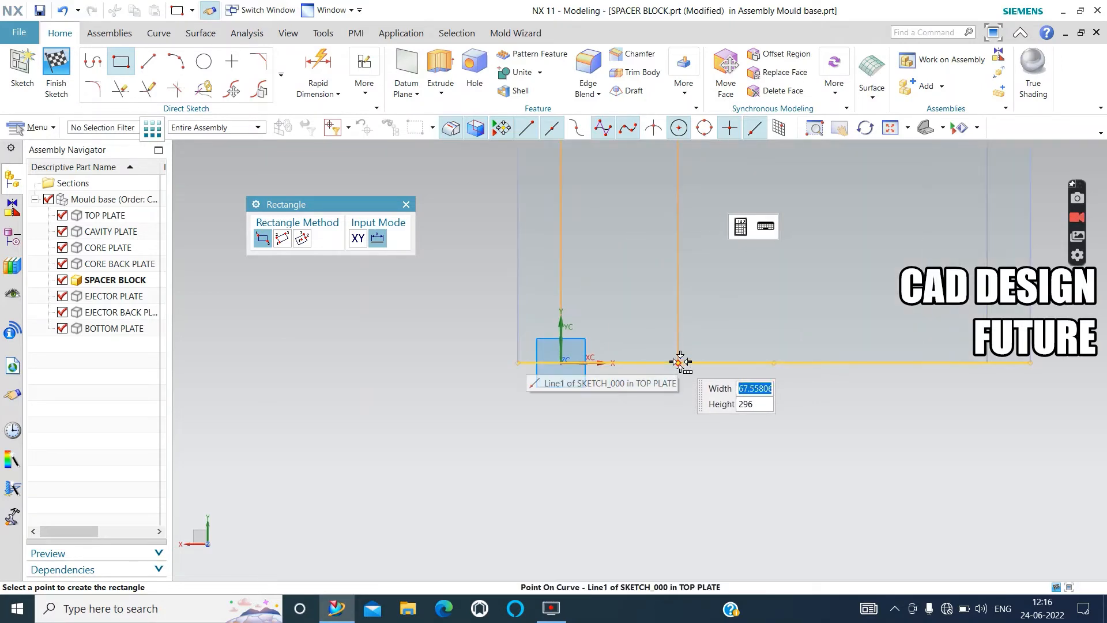
{"action": "type", "text": "42"}
{"action": "key", "text": "Return"}
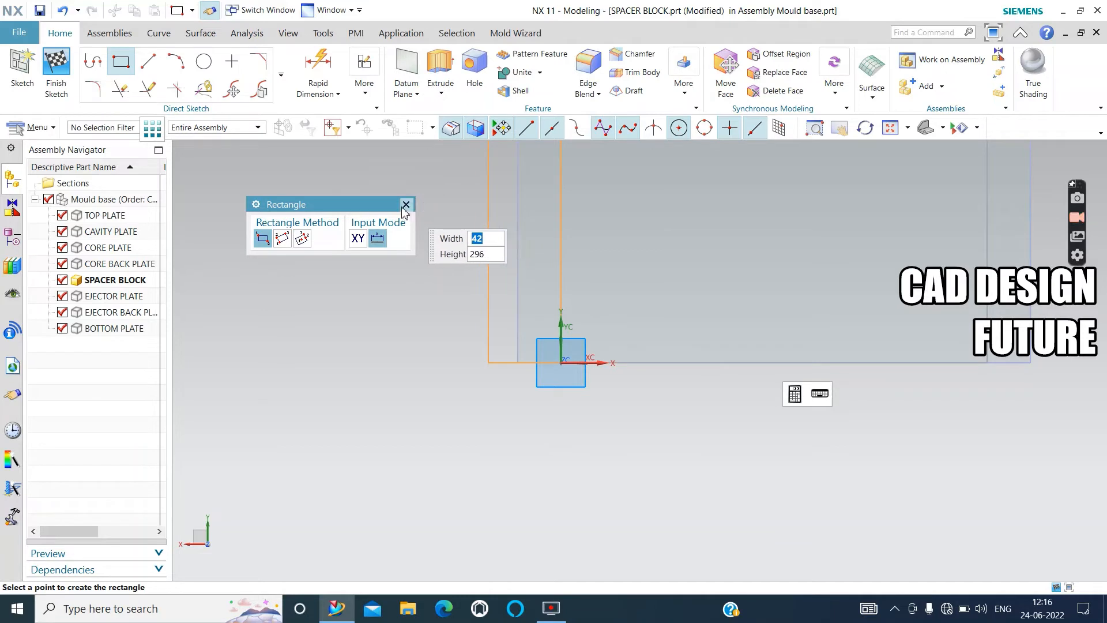
{"action": "scroll", "coordinate": [511, 434], "scroll_direction": "down", "scroll_amount": 5}
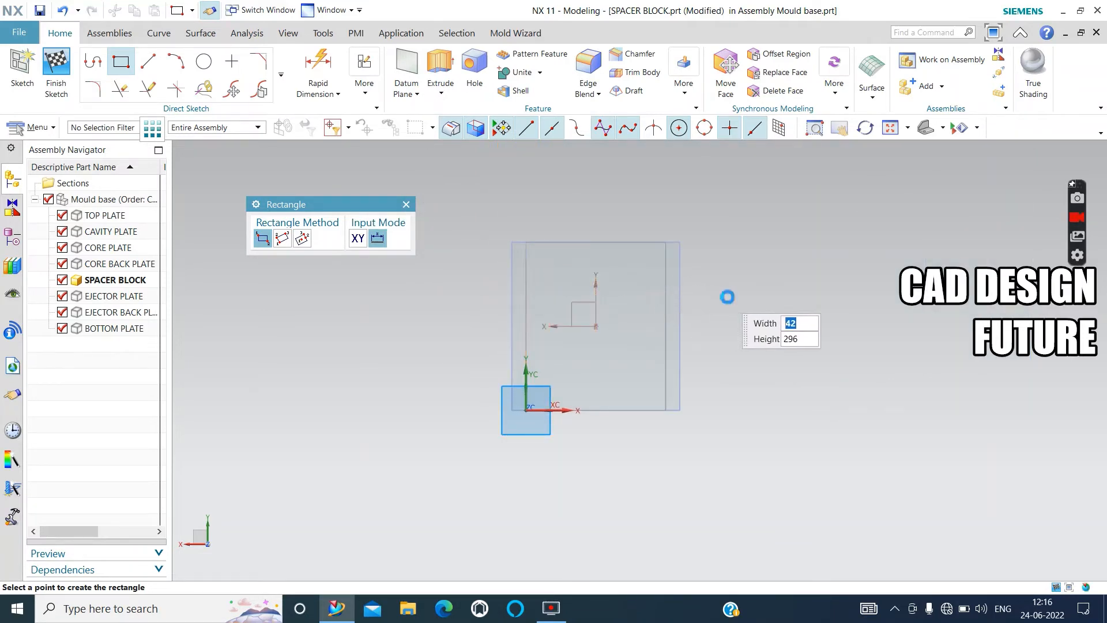
{"action": "left_click", "coordinate": [406, 205]}
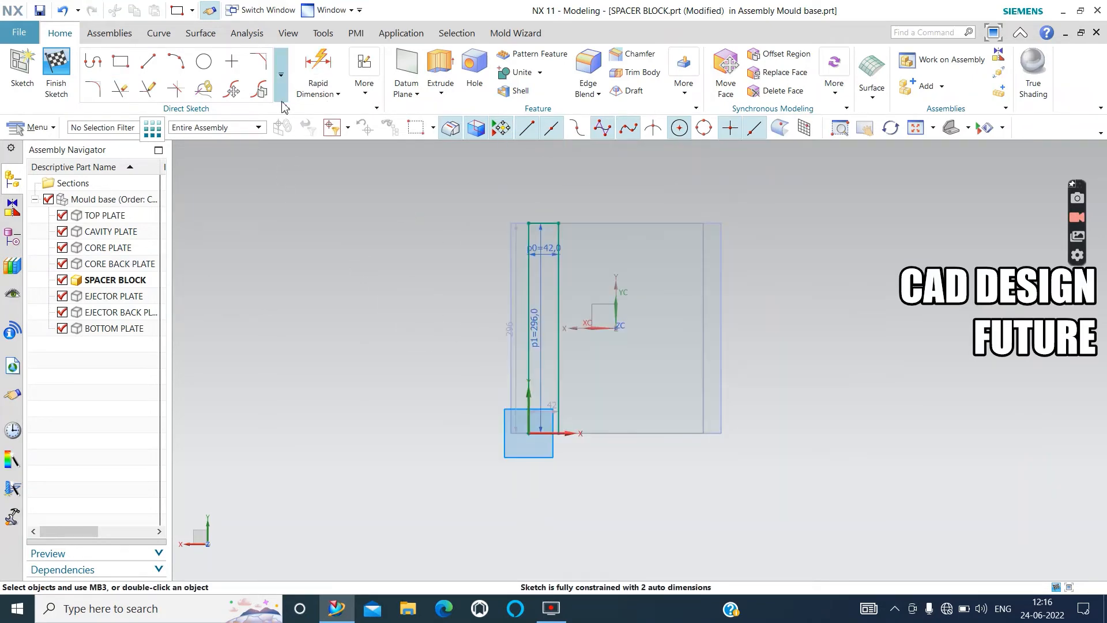
Mirror the rectangle's four curves about the vertical Y axis to the plate's opposite side, and finish the sketch
{"action": "left_click", "coordinate": [281, 75]}
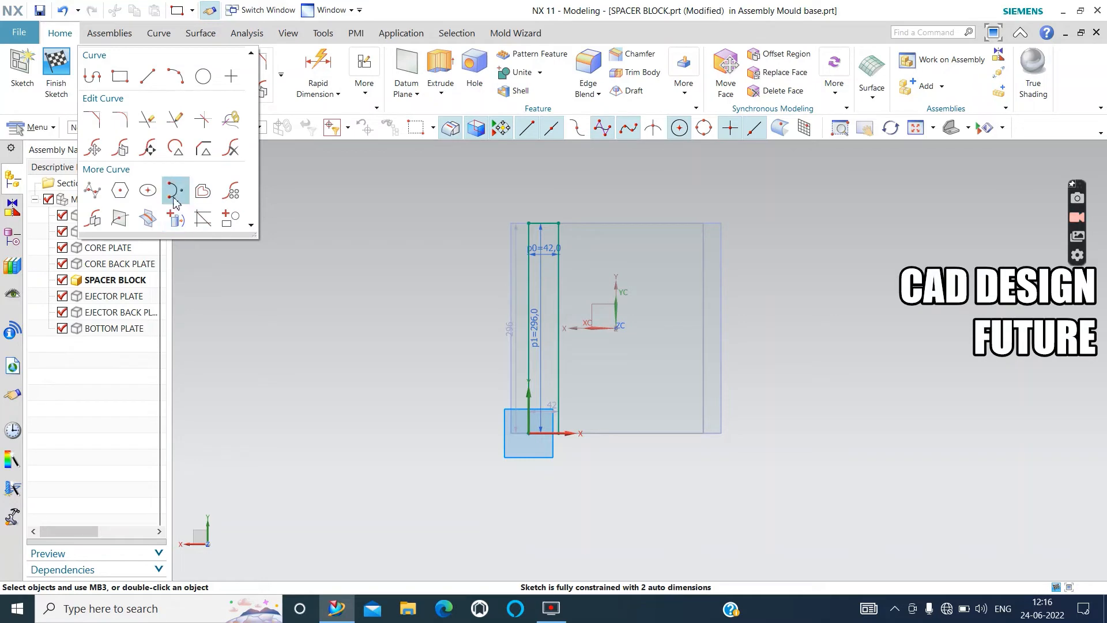
{"action": "left_click", "coordinate": [106, 225]}
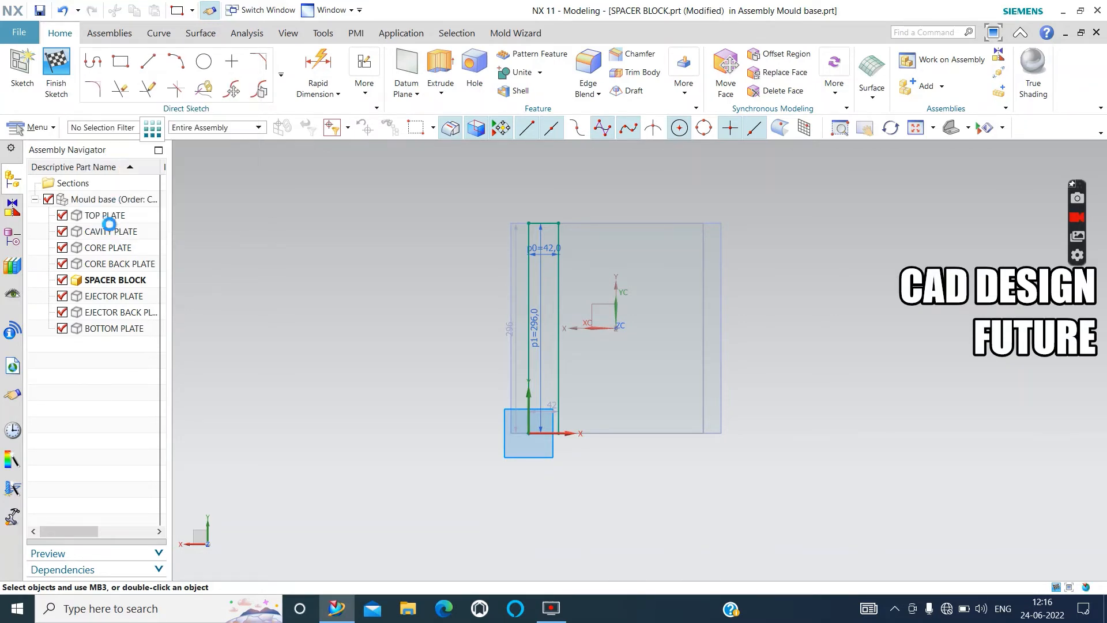
{"action": "scroll", "coordinate": [542, 286], "scroll_direction": "up", "scroll_amount": 4}
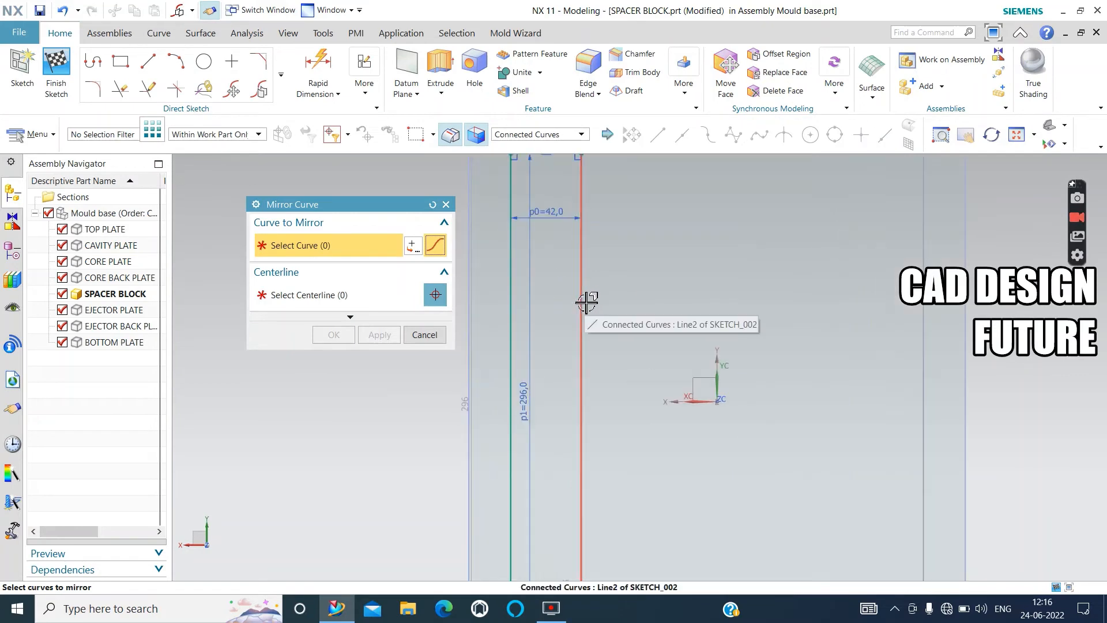
{"action": "scroll", "coordinate": [568, 321], "scroll_direction": "down", "scroll_amount": 5}
{"action": "left_click", "coordinate": [569, 323]}
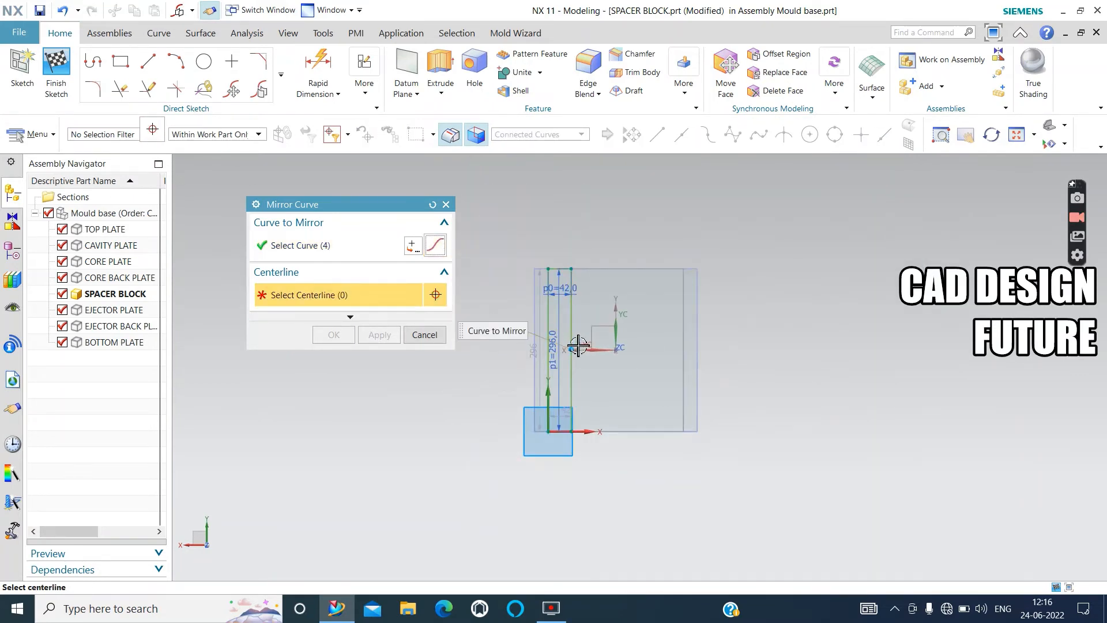
{"action": "left_click", "coordinate": [620, 341]}
{"action": "left_click", "coordinate": [379, 334]}
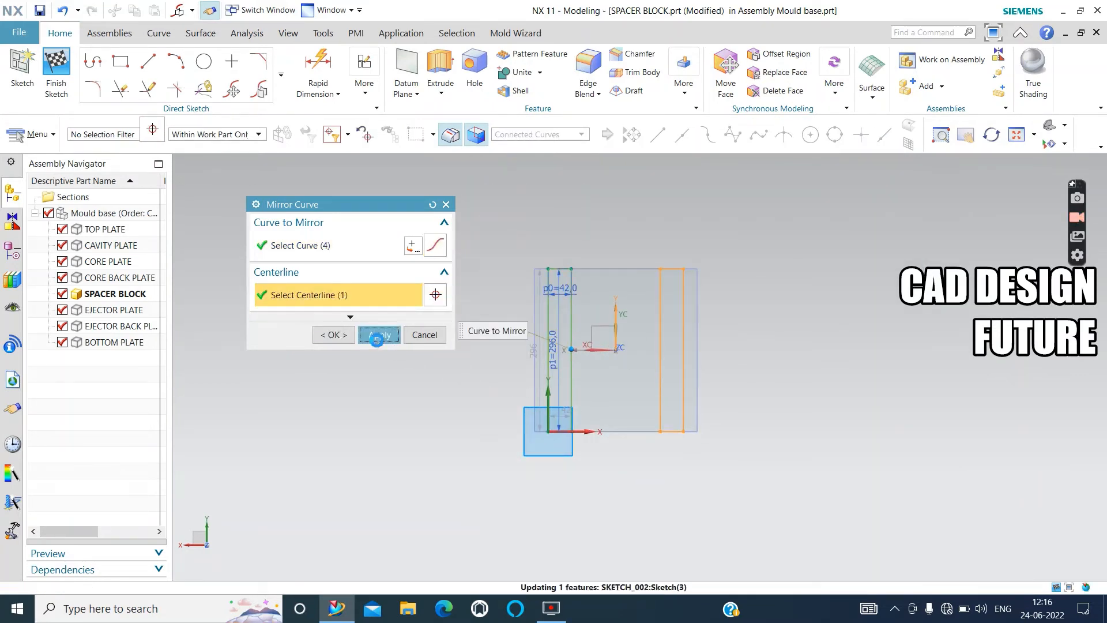
{"action": "left_click", "coordinate": [425, 335]}
{"action": "left_click", "coordinate": [59, 74]}
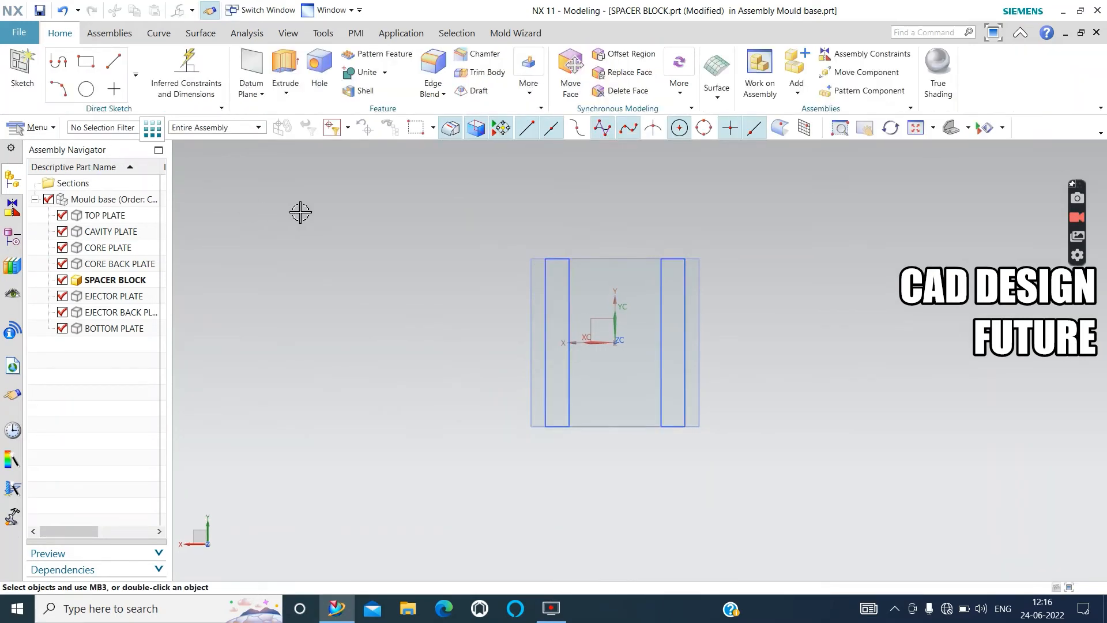
Start an Extrude and select both spacer rectangles as its section, using the Connected Curves rule
{"action": "middle_click_drag", "start_coordinate": [300, 213], "coordinate": [319, 256]}
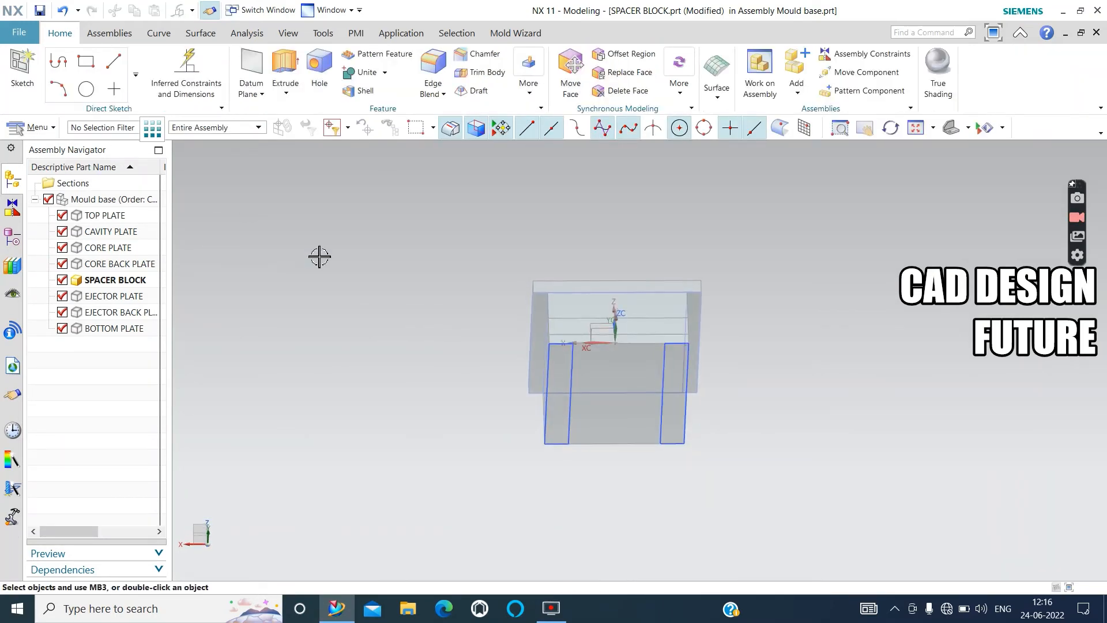
{"action": "left_click", "coordinate": [286, 74]}
{"action": "scroll", "coordinate": [565, 372], "scroll_direction": "up", "scroll_amount": 3}
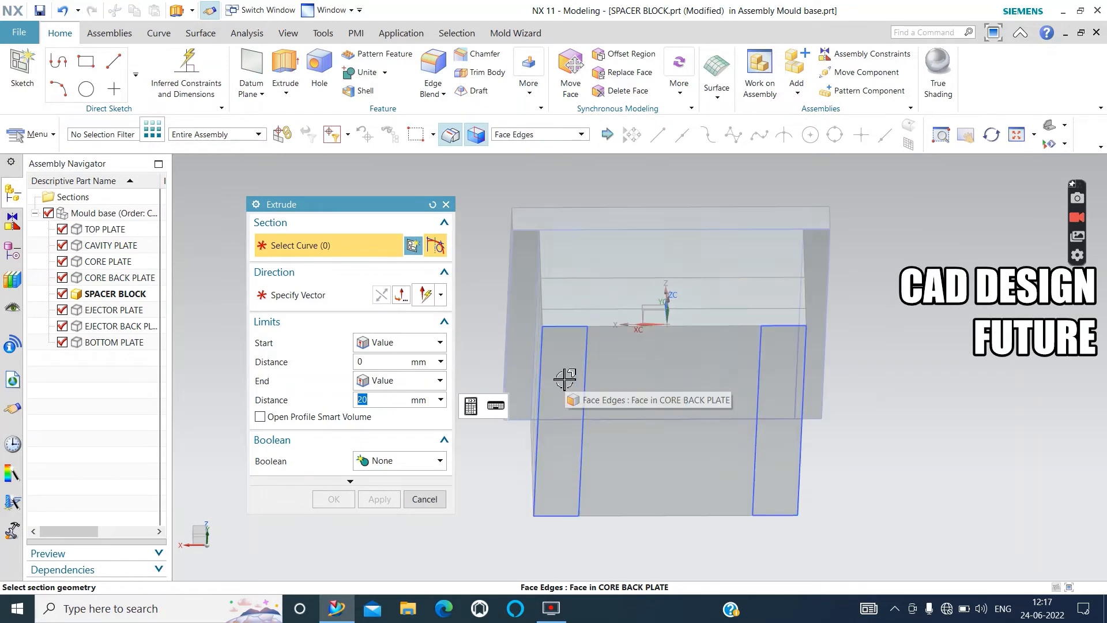
{"action": "left_click", "coordinate": [545, 137]}
{"action": "left_click", "coordinate": [533, 167]}
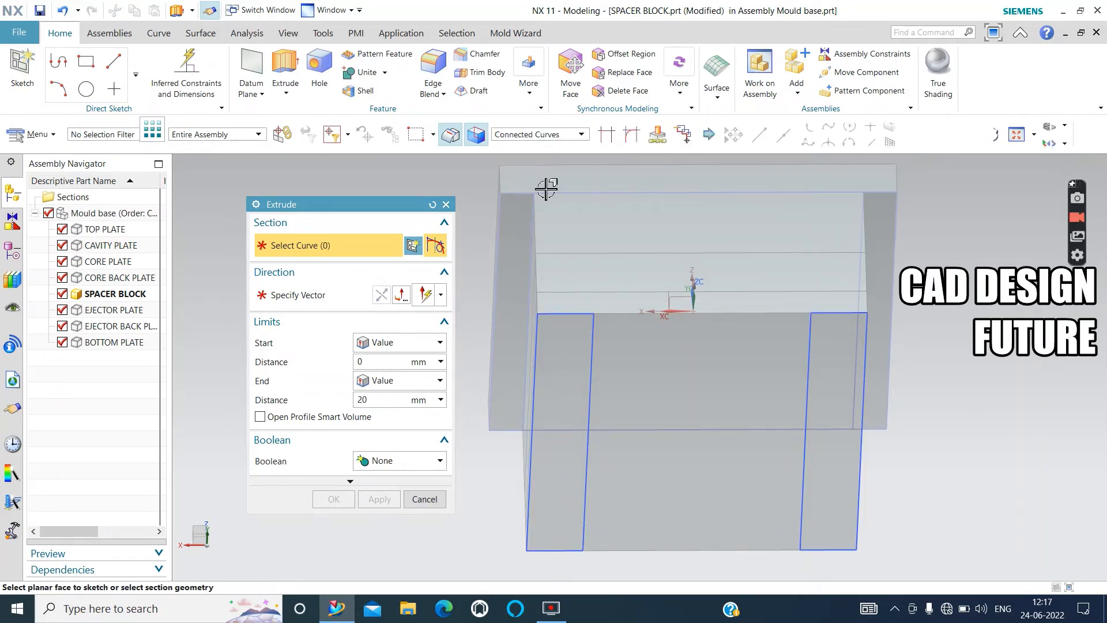
{"action": "left_click", "coordinate": [589, 336]}
{"action": "left_click", "coordinate": [826, 402]}
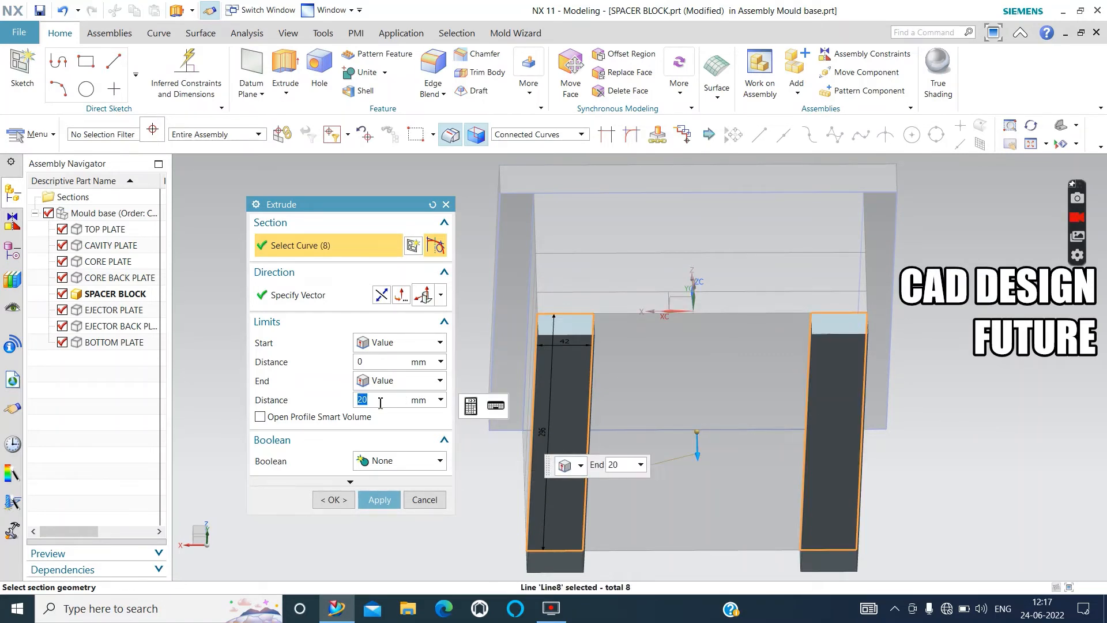
Set the extrusion's end distance to 85 mm and create the two spacer blocks
{"action": "type", "text": "86"}
{"action": "key", "text": "Return"}
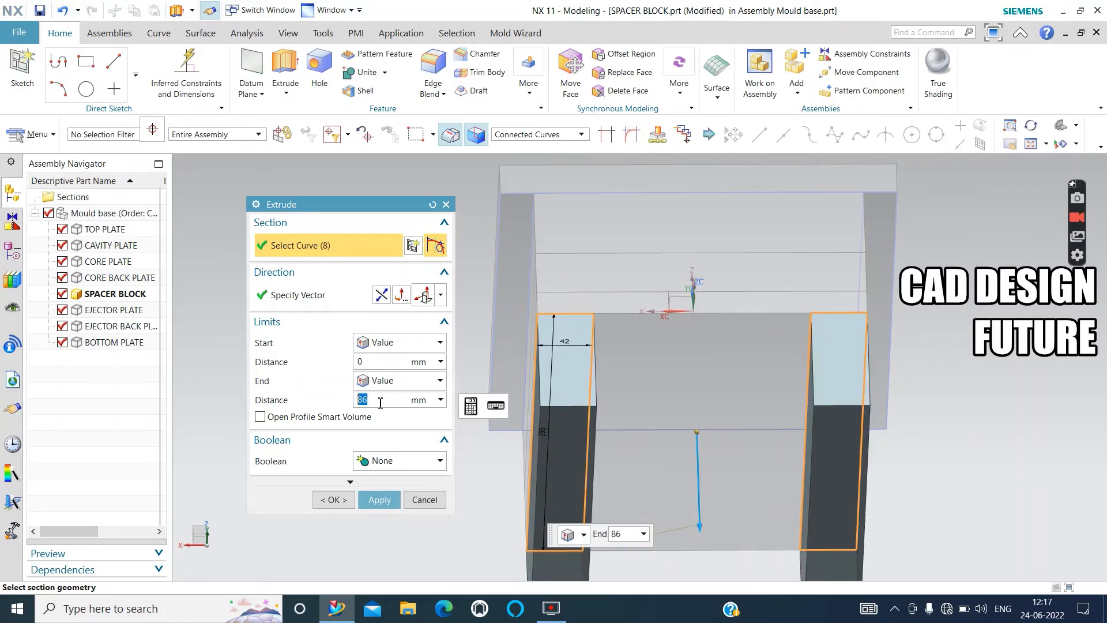
{"action": "scroll", "coordinate": [500, 305], "scroll_direction": "down", "scroll_amount": 5}
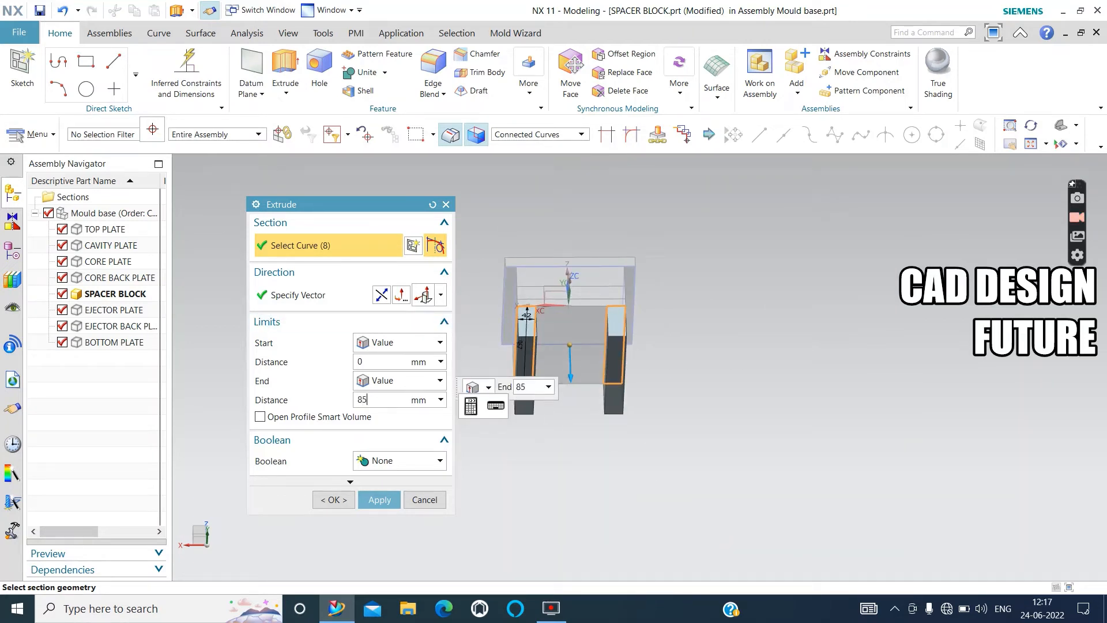
{"action": "key", "text": "Return"}
{"action": "left_click", "coordinate": [370, 508]}
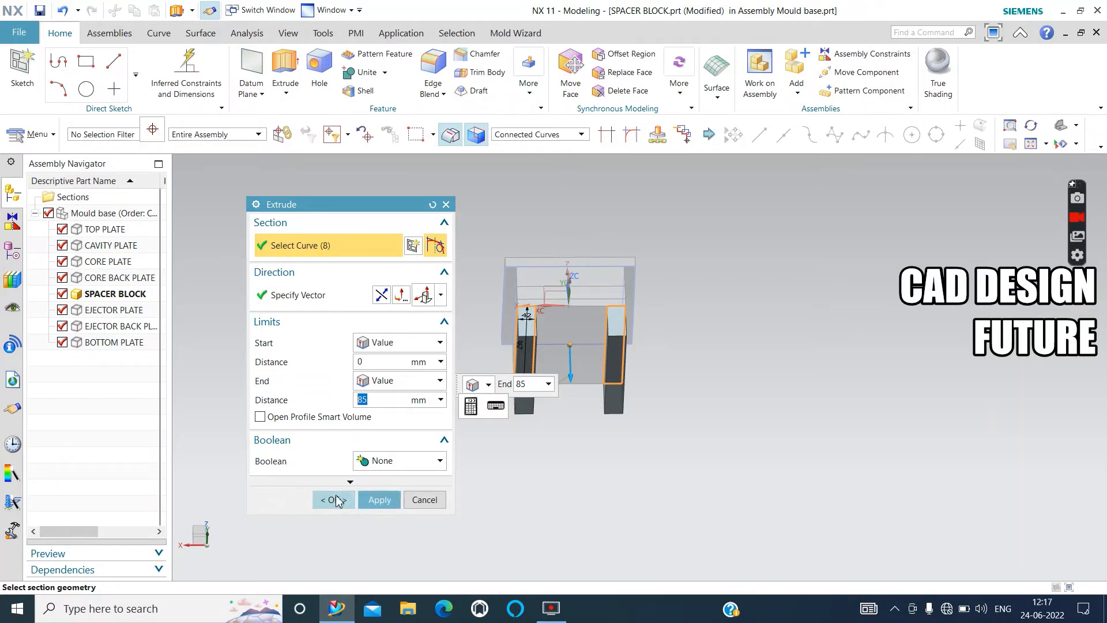
{"action": "left_click", "coordinate": [375, 504]}
{"action": "left_click", "coordinate": [334, 500]}
{"action": "middle_click_drag", "start_coordinate": [373, 363], "coordinate": [318, 367]}
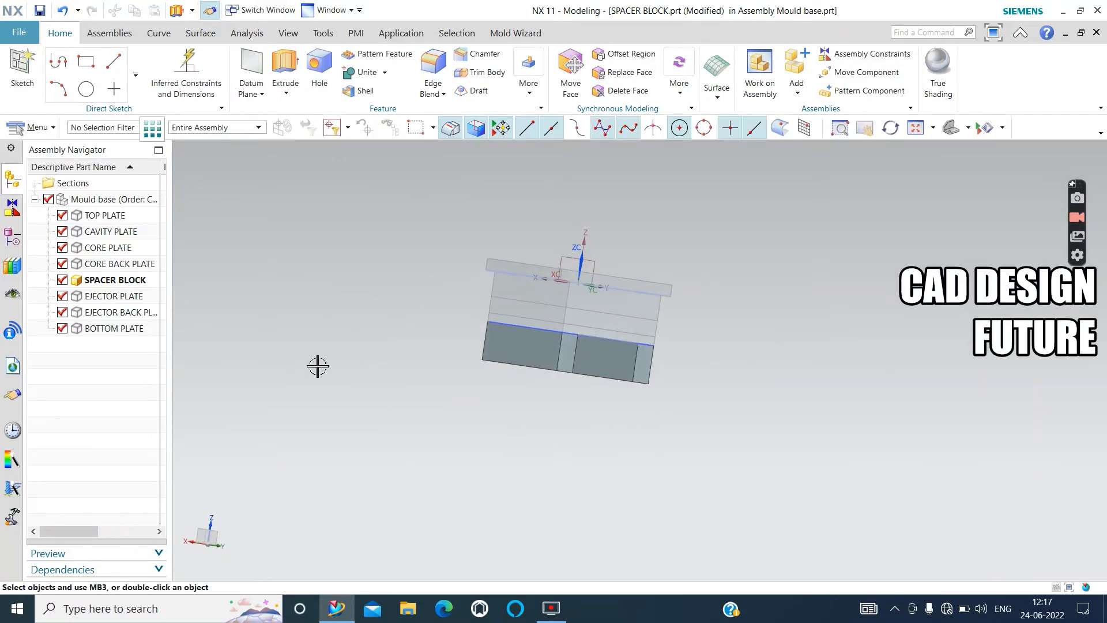
Make BOTTOM PLATE the work part of the assembly
{"action": "right_click", "coordinate": [104, 296]}
{"action": "left_click", "coordinate": [321, 328]}
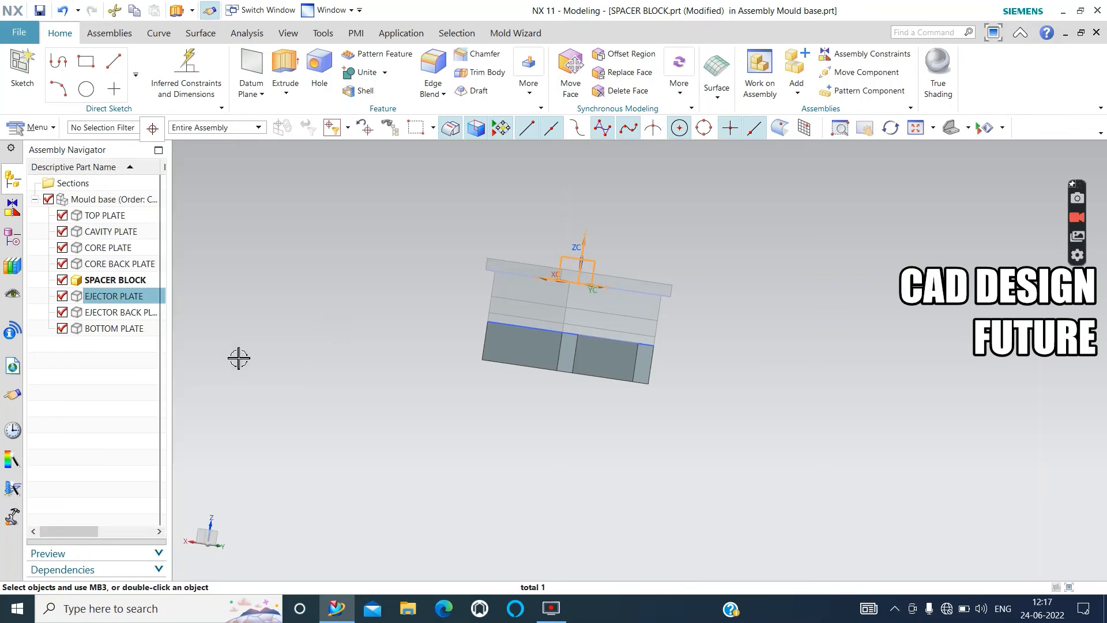
{"action": "middle_click_drag", "start_coordinate": [322, 338], "coordinate": [300, 327]}
{"action": "left_click", "coordinate": [119, 330]}
{"action": "right_click", "coordinate": [119, 331]}
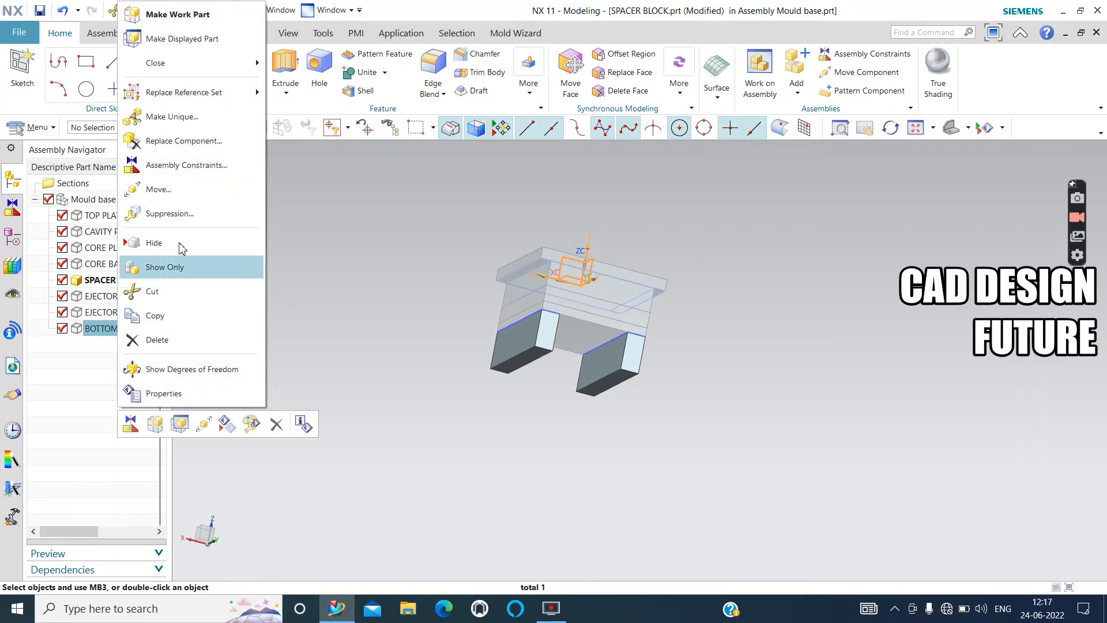
{"action": "left_click", "coordinate": [189, 16]}
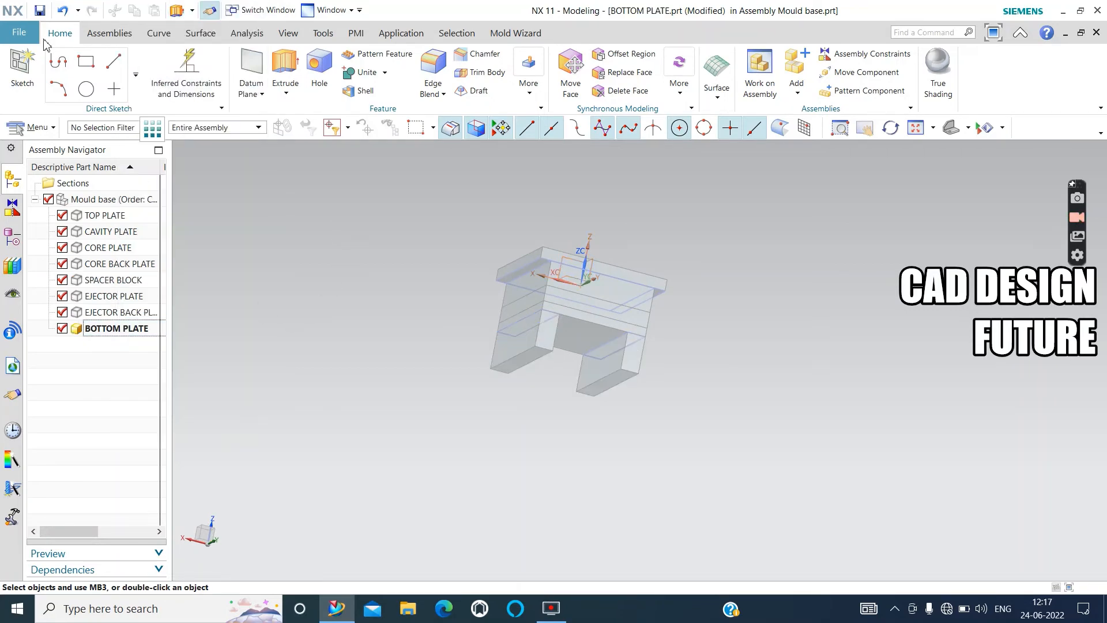
Create an on-plane sketch on the underside face of SPACER BLOCK
{"action": "left_click", "coordinate": [22, 68]}
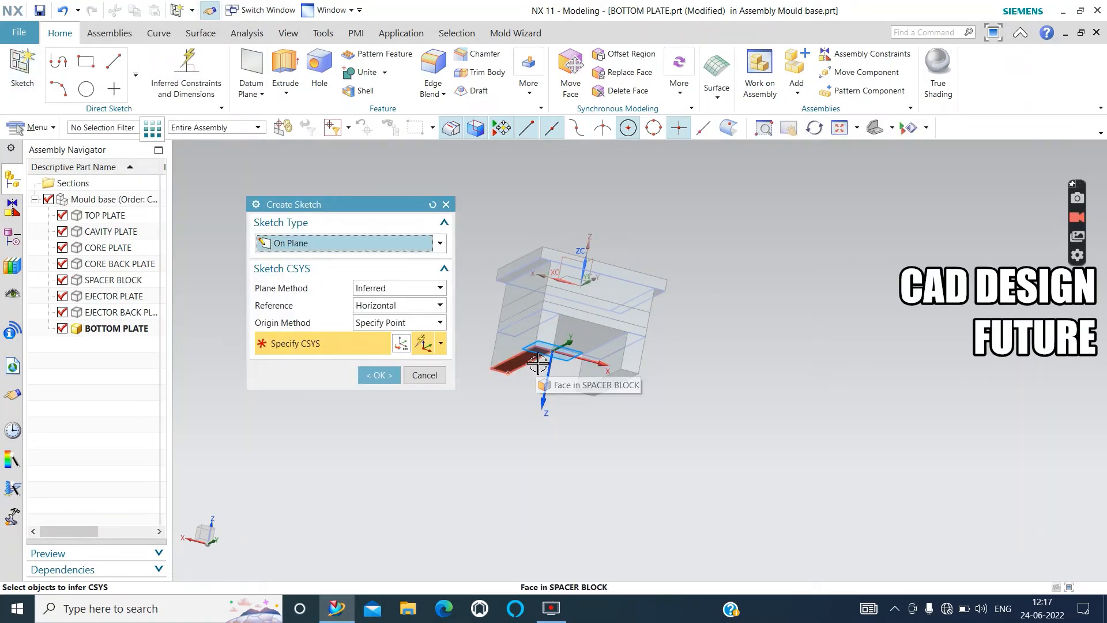
{"action": "left_click", "coordinate": [537, 363]}
{"action": "left_click", "coordinate": [380, 376]}
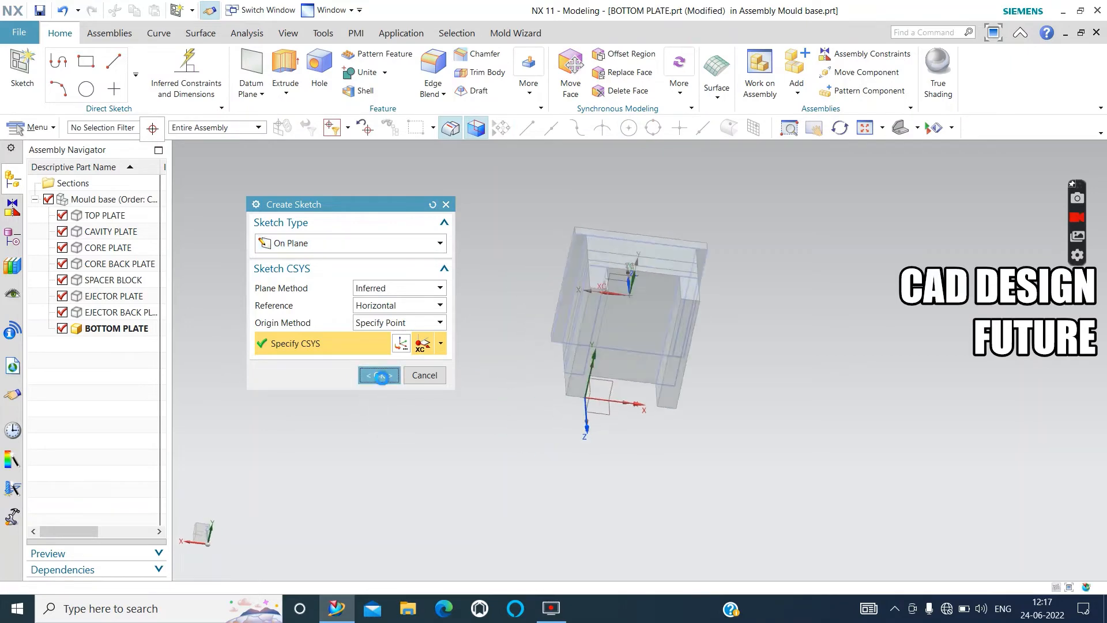
Project TOP PLATE's four connected outline curves into the sketch as non-associative fixed curves, and finish the sketch
{"action": "left_click", "coordinate": [281, 74]}
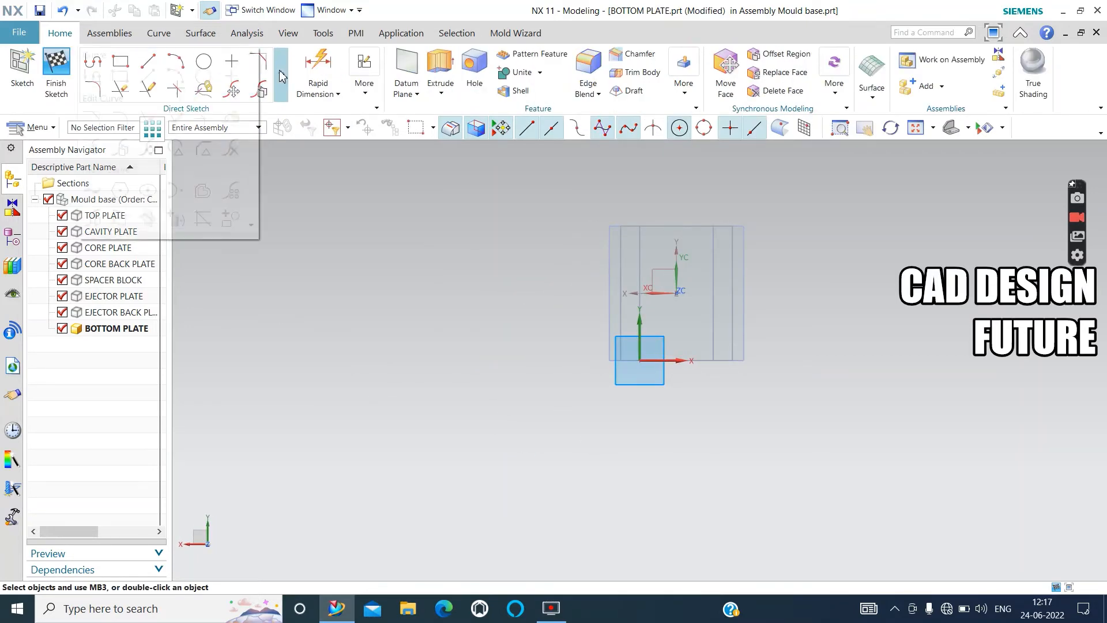
{"action": "left_click", "coordinate": [175, 219]}
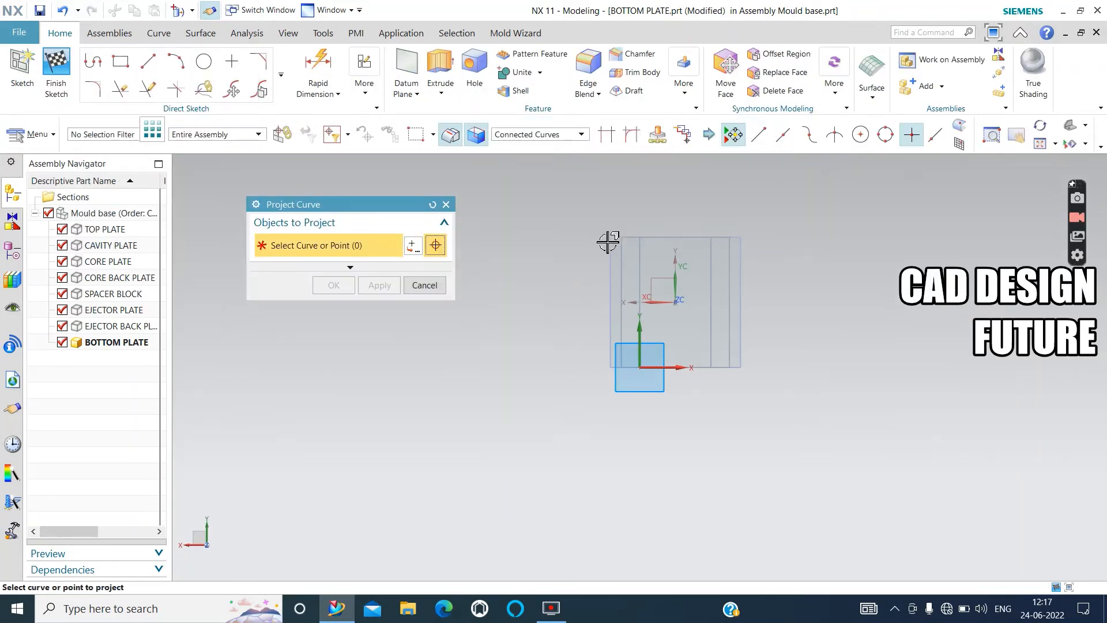
{"action": "left_click", "coordinate": [610, 244]}
{"action": "left_click", "coordinate": [379, 285]}
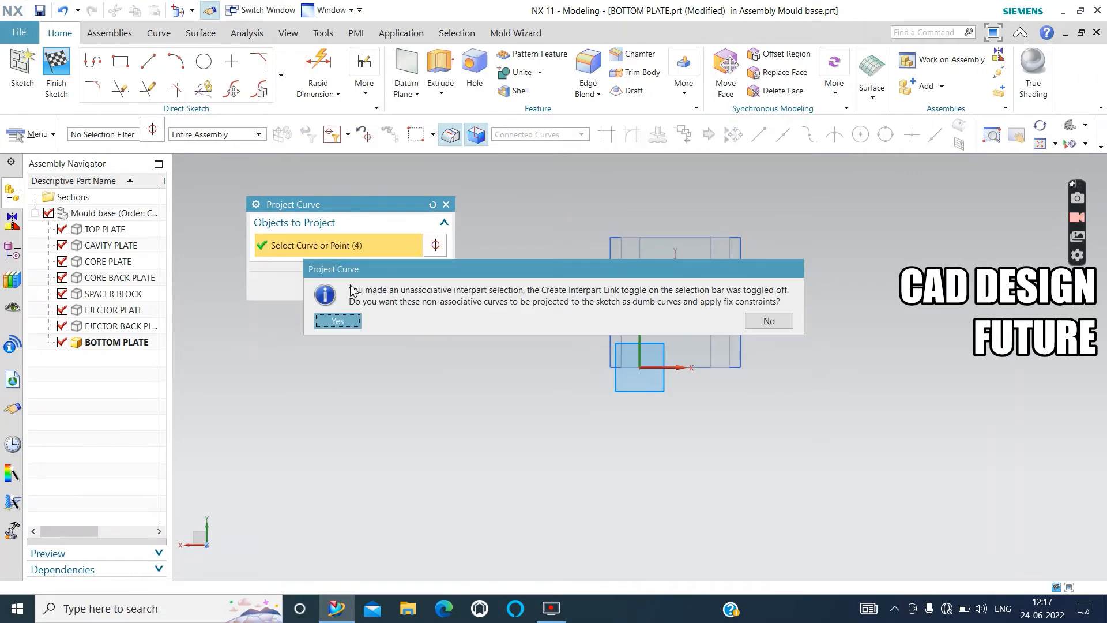
{"action": "left_click", "coordinate": [345, 321]}
{"action": "left_click", "coordinate": [425, 285]}
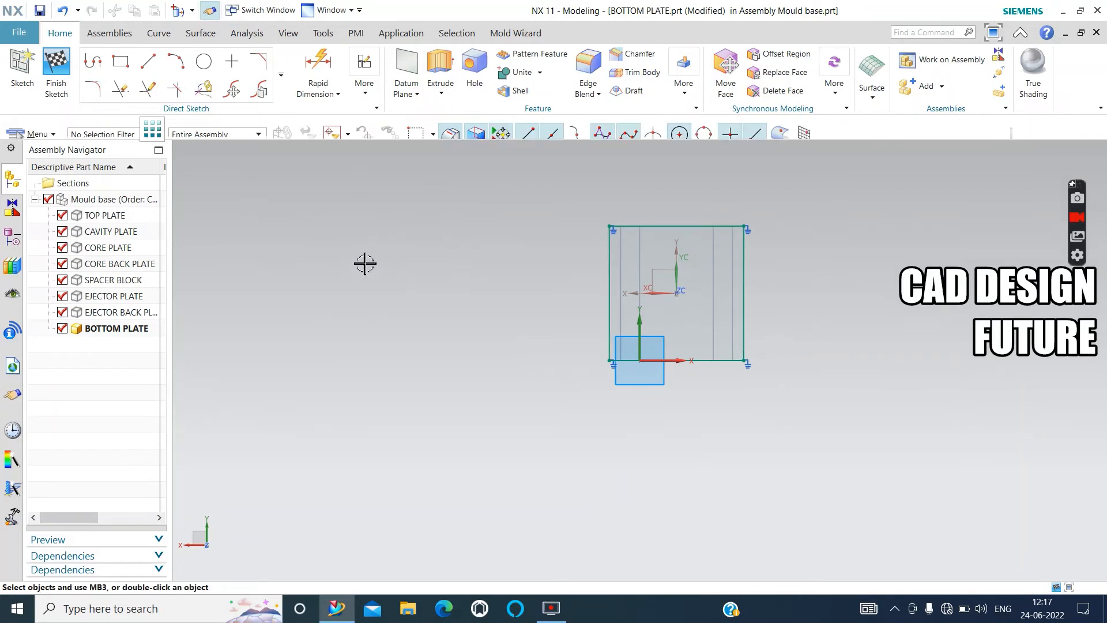
{"action": "key", "text": "ctrl+q"}
Extrude the projected outline from 0 to 26 mm, away from the spacer blocks, with Boolean None
{"action": "middle_click_drag", "start_coordinate": [370, 232], "coordinate": [390, 294]}
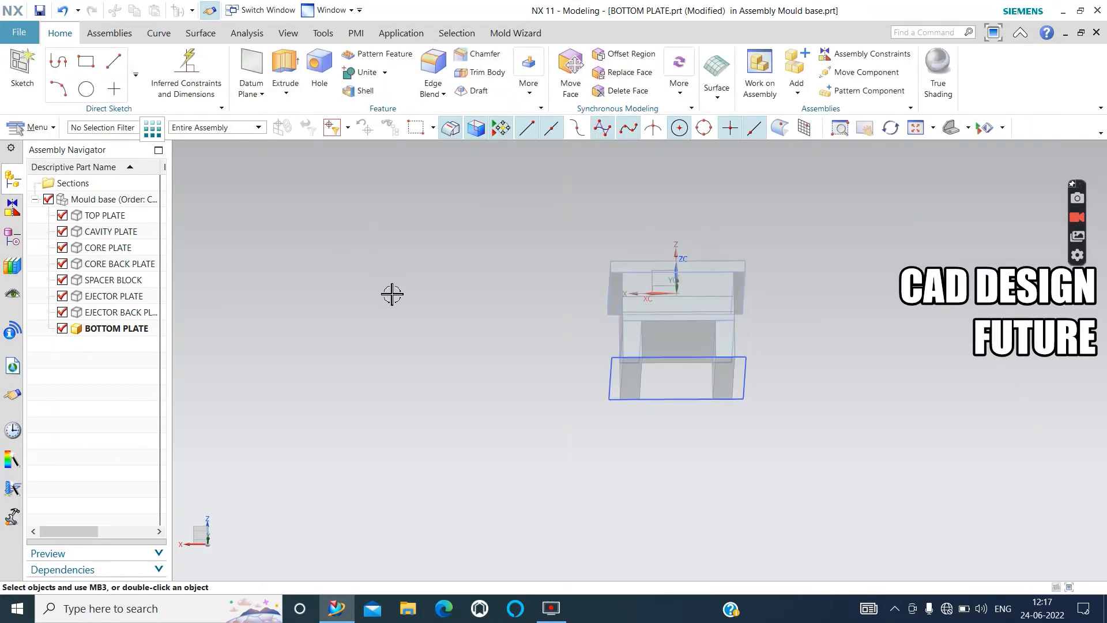
{"action": "left_click", "coordinate": [284, 75]}
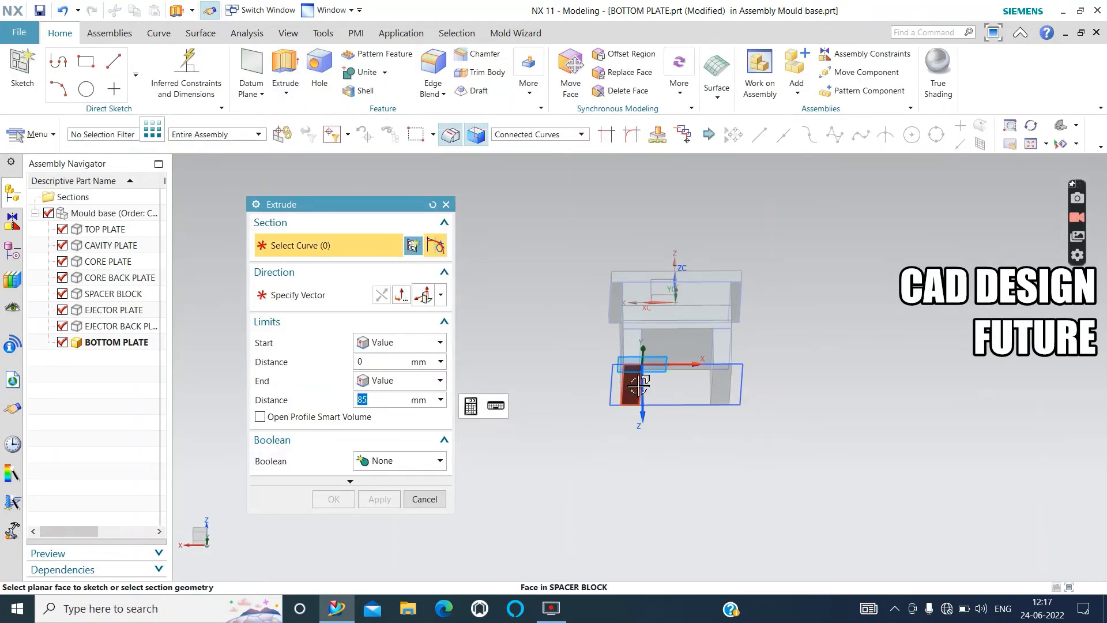
{"action": "left_click", "coordinate": [672, 367]}
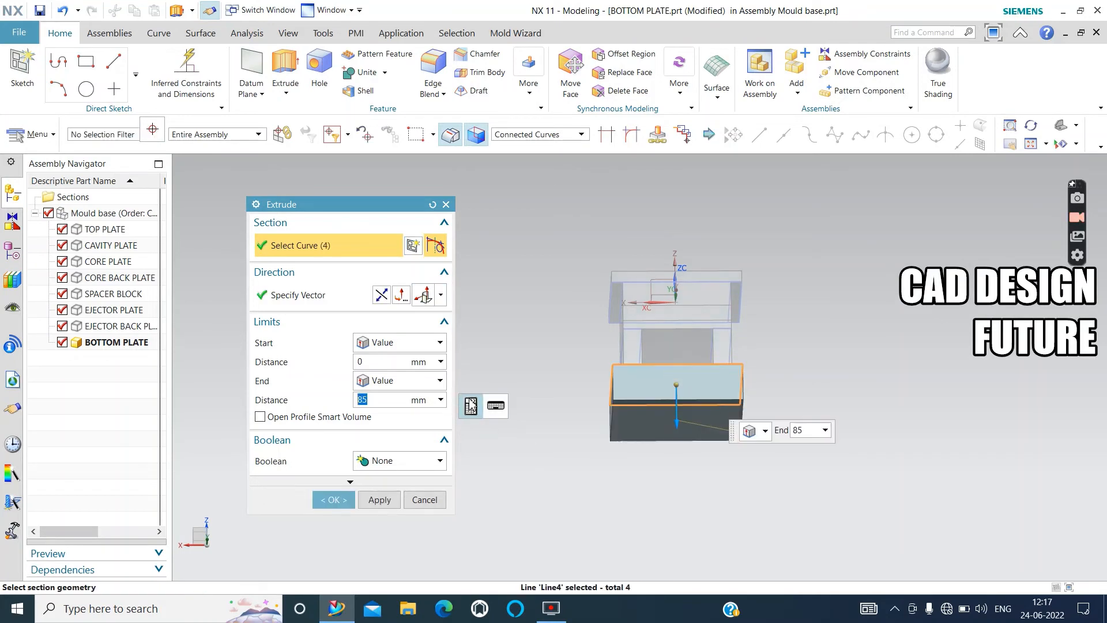
{"action": "left_click", "coordinate": [378, 399]}
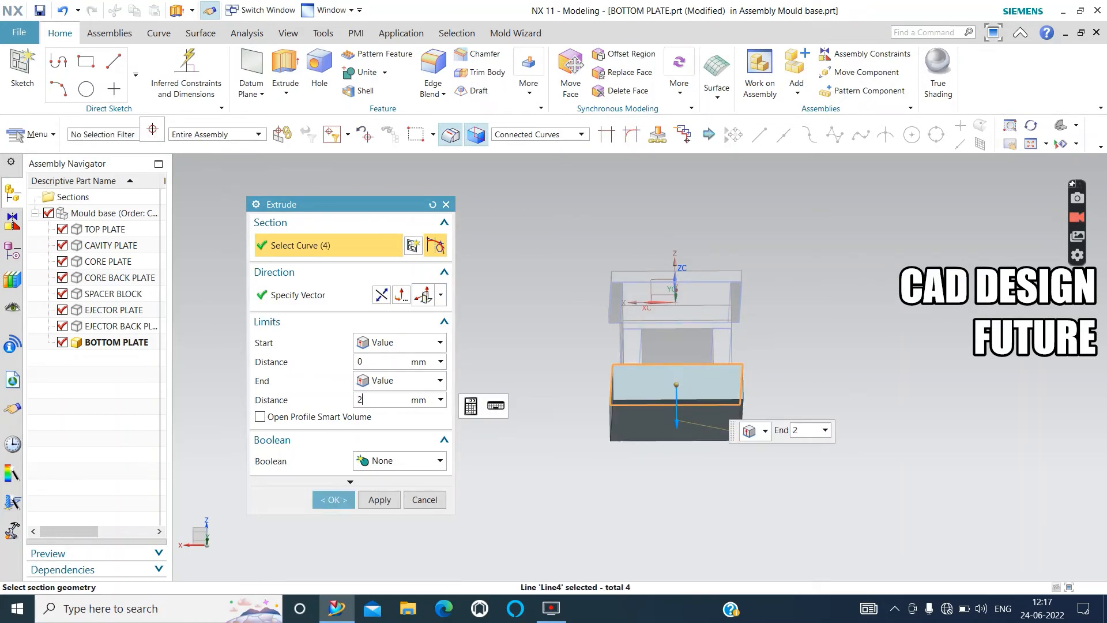
{"action": "key", "text": "Return"}
{"action": "left_click", "coordinate": [379, 499]}
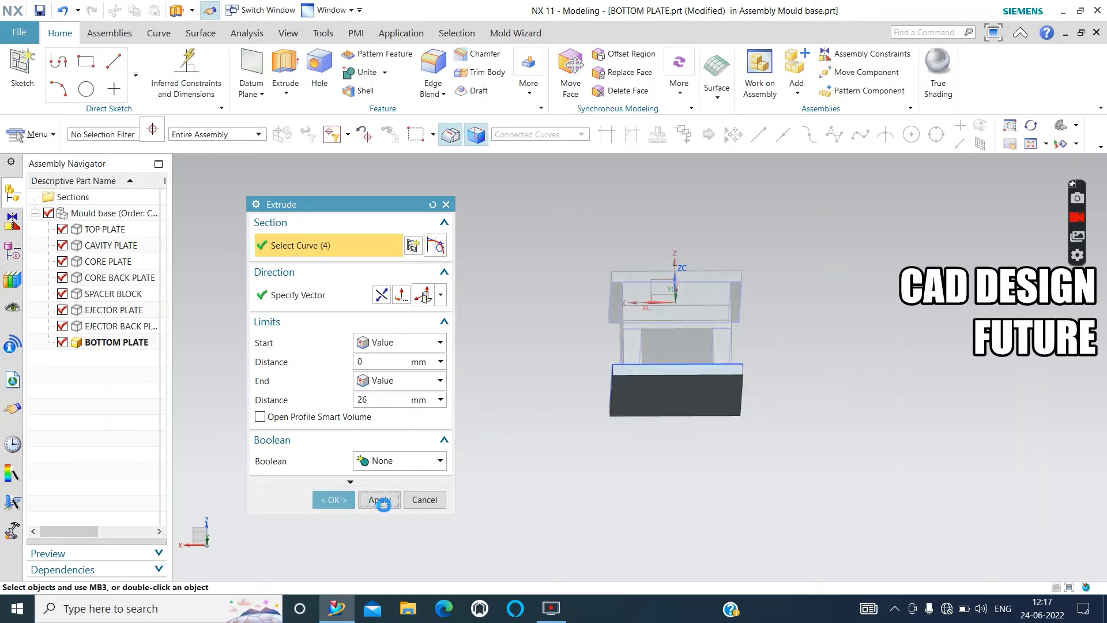
{"action": "left_click", "coordinate": [425, 499]}
Make EJECTOR BACK PLATE the work part of the assembly
{"action": "mouse_move", "coordinate": [502, 331]}
{"action": "middle_mouse_down"}
{"action": "mouse_move", "coordinate": [513, 380]}
{"action": "mouse_move", "coordinate": [531, 341]}
{"action": "mouse_move", "coordinate": [511, 343]}
{"action": "middle_mouse_up"}
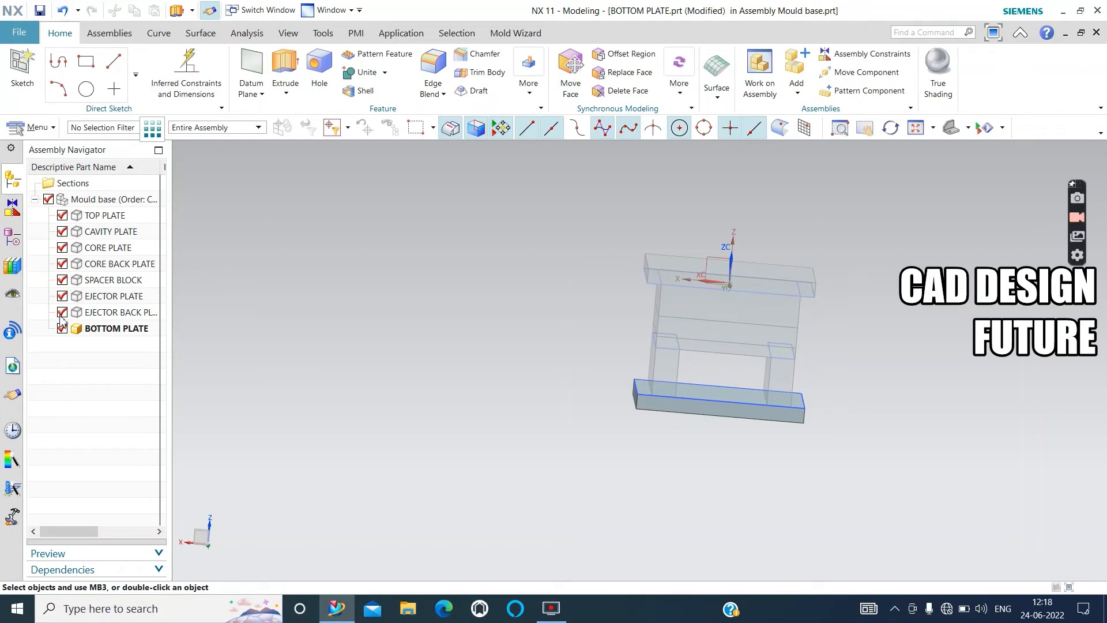
{"action": "left_click", "coordinate": [102, 314]}
{"action": "right_click", "coordinate": [102, 315]}
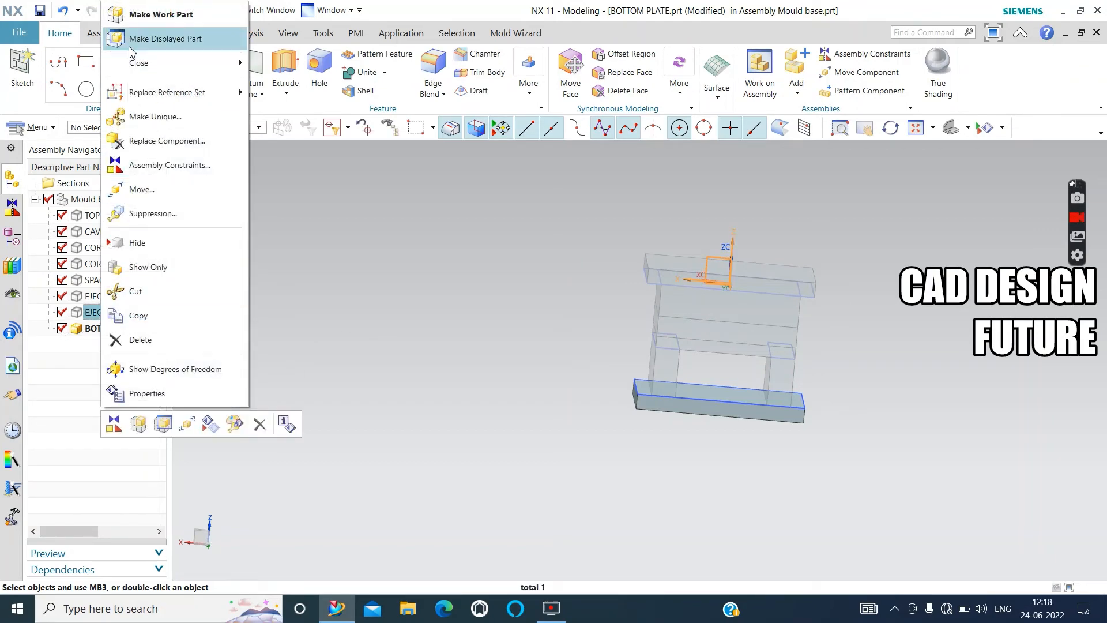
{"action": "left_click", "coordinate": [138, 10]}
Create an on-plane sketch on the upper face of BOTTOM PLATE
{"action": "mouse_move", "coordinate": [447, 370]}
{"action": "middle_mouse_down"}
{"action": "mouse_move", "coordinate": [442, 354]}
{"action": "mouse_move", "coordinate": [438, 369]}
{"action": "middle_mouse_up"}
{"action": "left_click", "coordinate": [35, 86]}
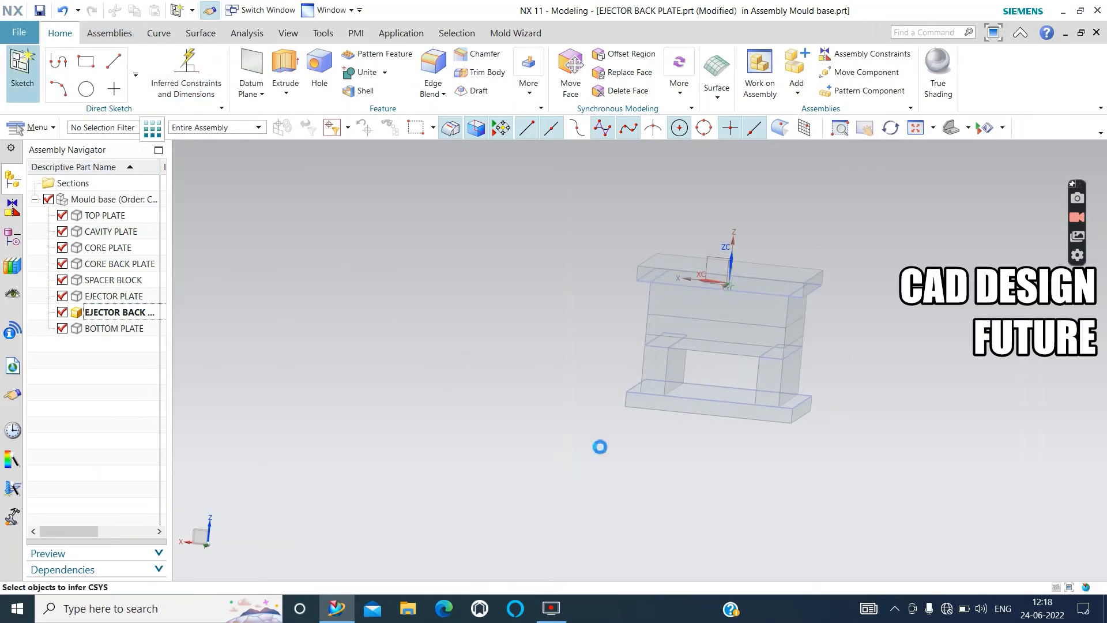
{"action": "left_click", "coordinate": [711, 388]}
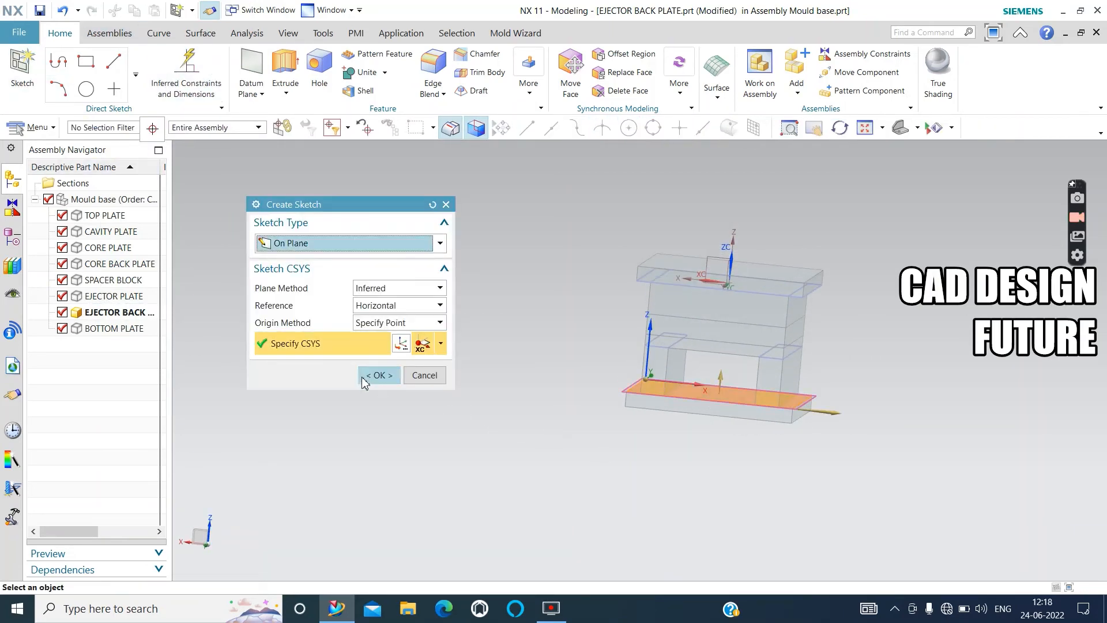
{"action": "left_click", "coordinate": [378, 375]}
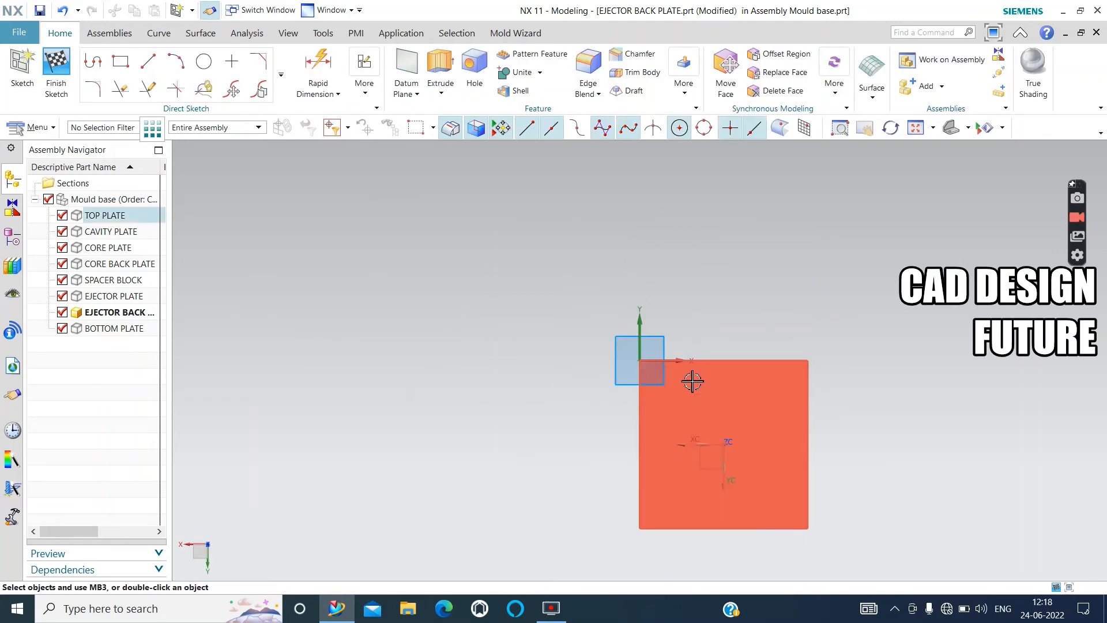
Try projecting CAVITY PLATE's four connected outline curves into the sketch as fixed curves, and undo the projection
{"action": "scroll", "coordinate": [692, 378], "scroll_direction": "down", "scroll_amount": 1}
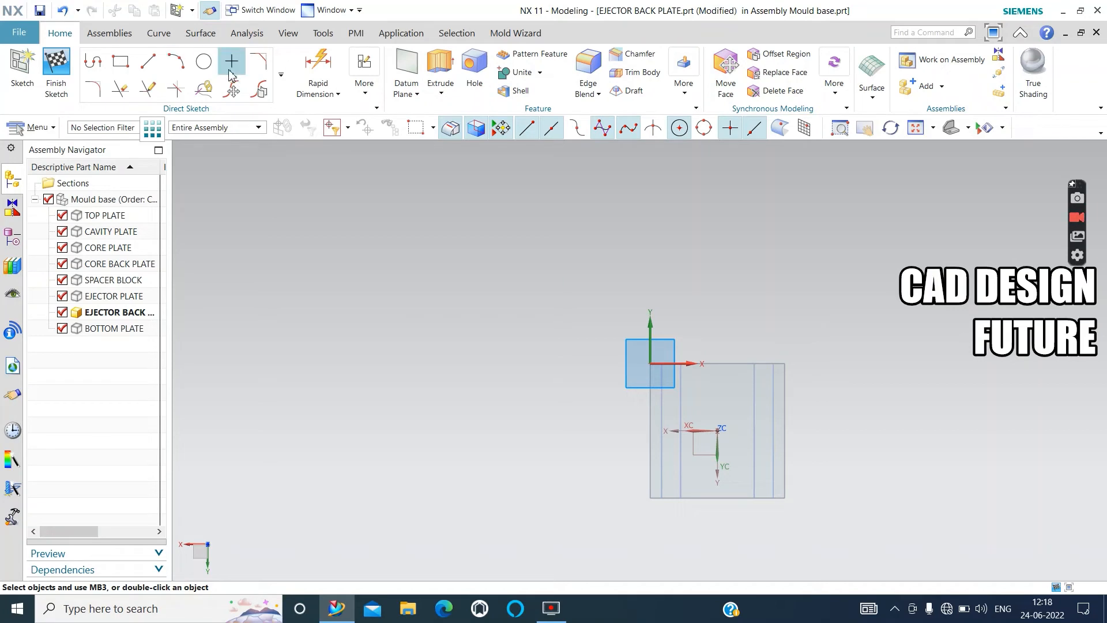
{"action": "left_click", "coordinate": [281, 74]}
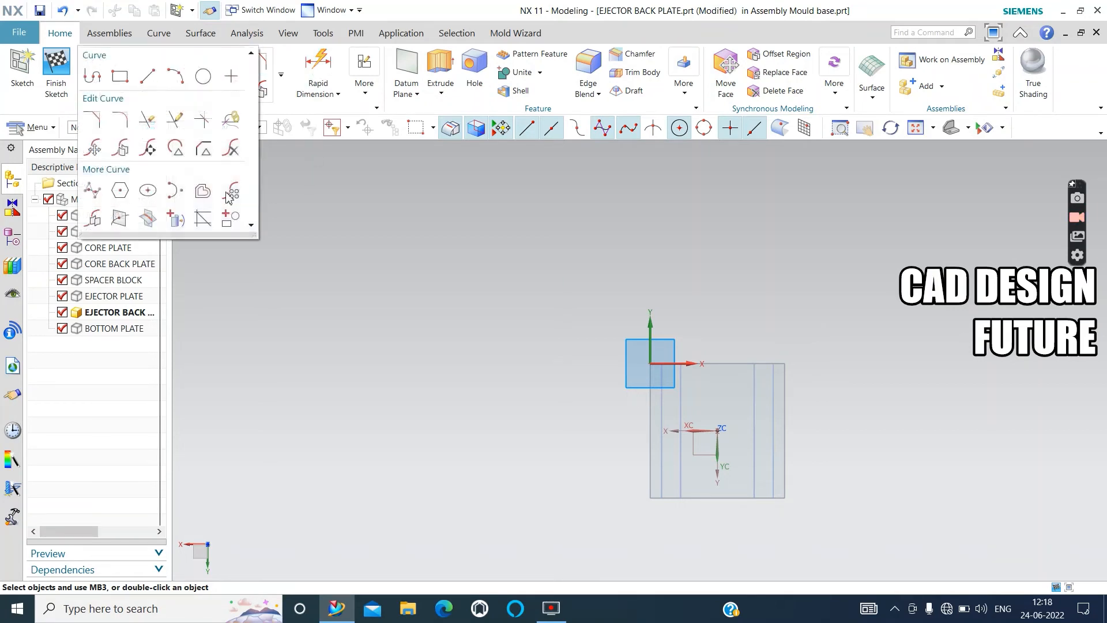
{"action": "left_click", "coordinate": [174, 218]}
{"action": "scroll", "coordinate": [648, 461], "scroll_direction": "down", "scroll_amount": 3}
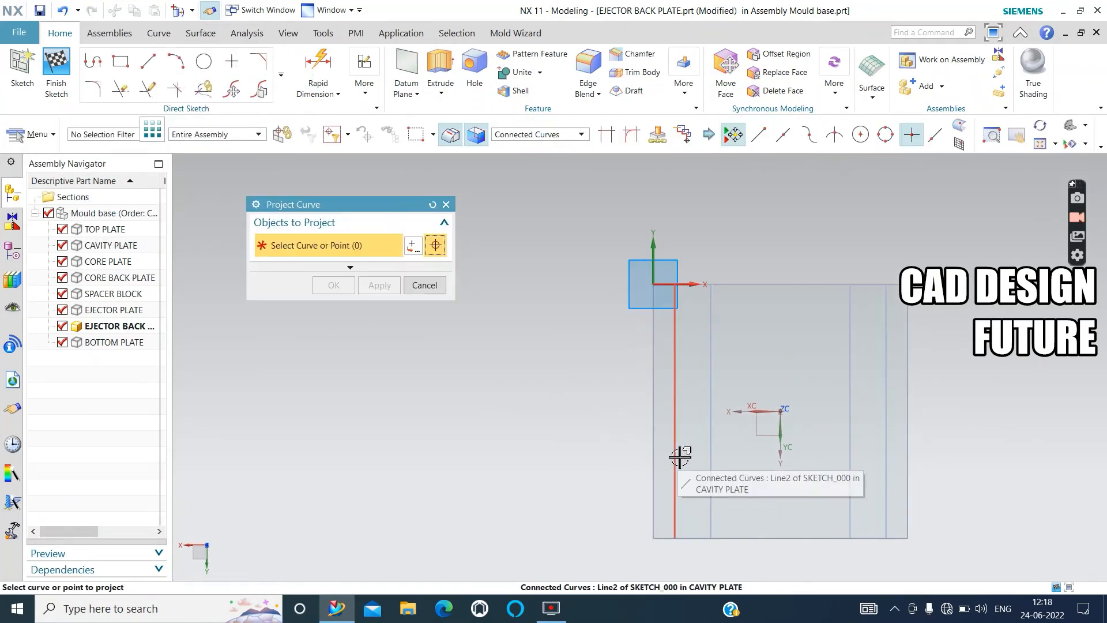
{"action": "left_click", "coordinate": [885, 328]}
{"action": "scroll", "coordinate": [702, 267], "scroll_direction": "up", "scroll_amount": 2}
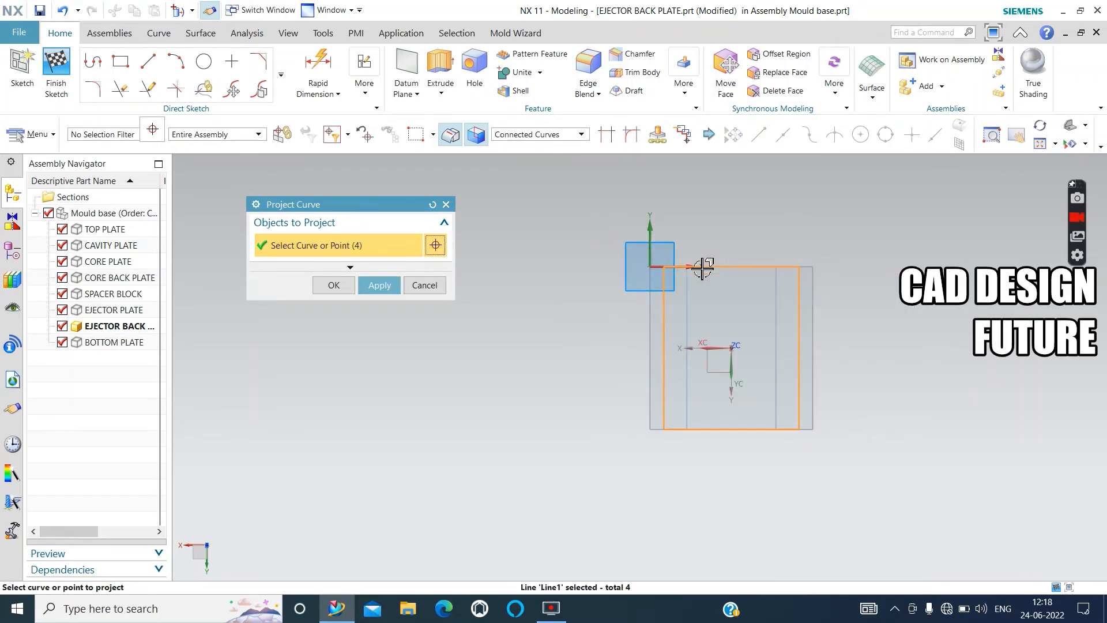
{"action": "left_click", "coordinate": [332, 285]}
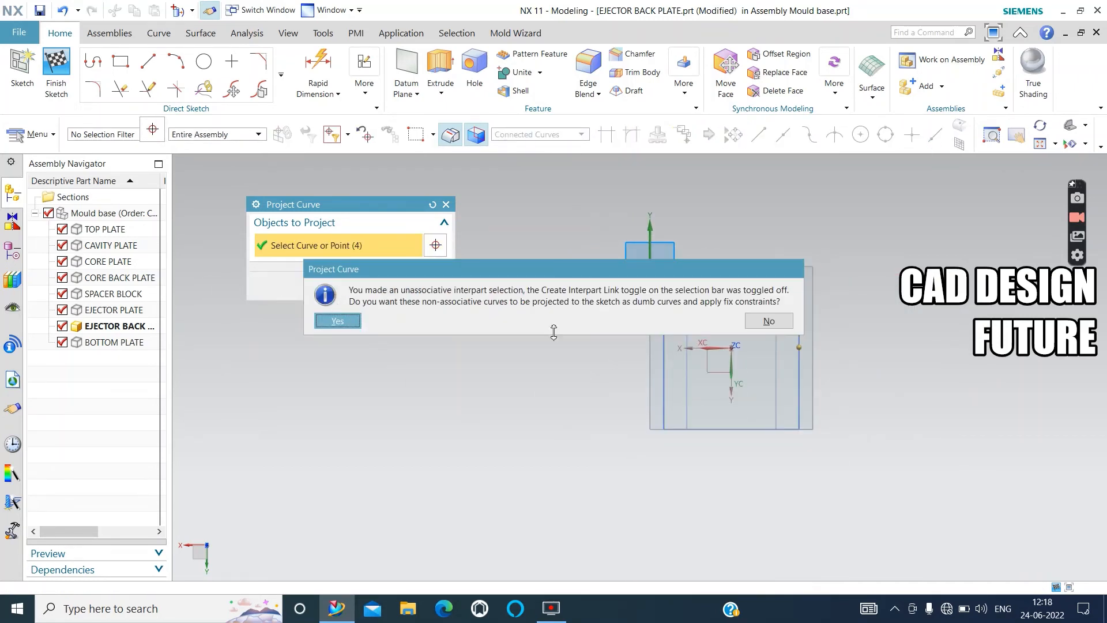
{"action": "left_click", "coordinate": [337, 320]}
{"action": "mouse_move", "coordinate": [405, 375]}
{"action": "middle_mouse_down"}
{"action": "mouse_move", "coordinate": [436, 286]}
{"action": "mouse_move", "coordinate": [428, 316]}
{"action": "middle_mouse_up"}
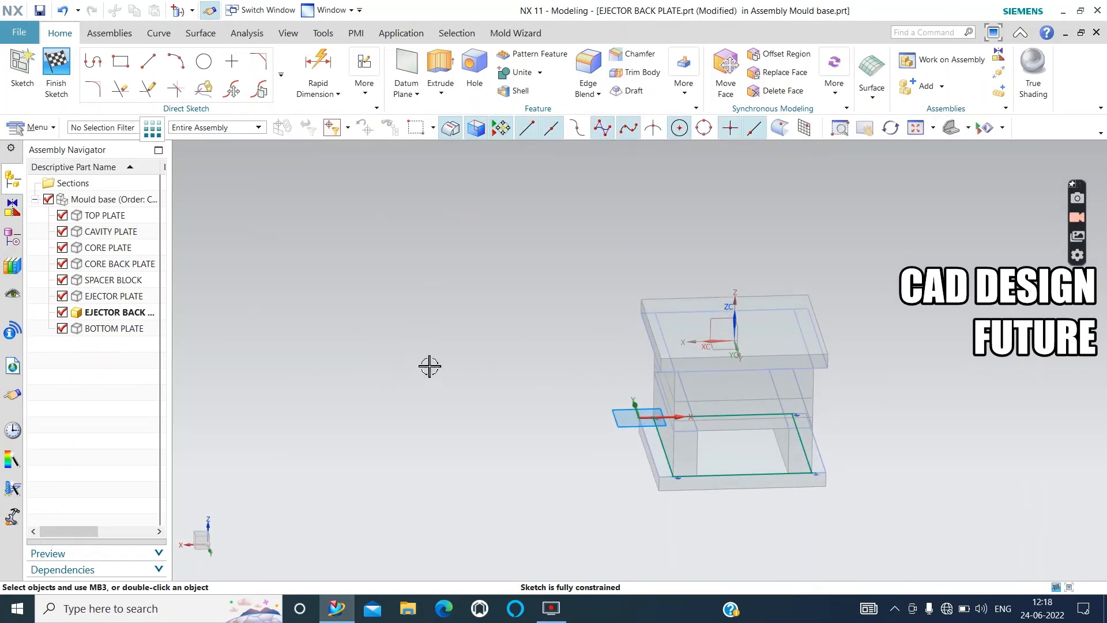
{"action": "key", "text": "ctrl+z"}
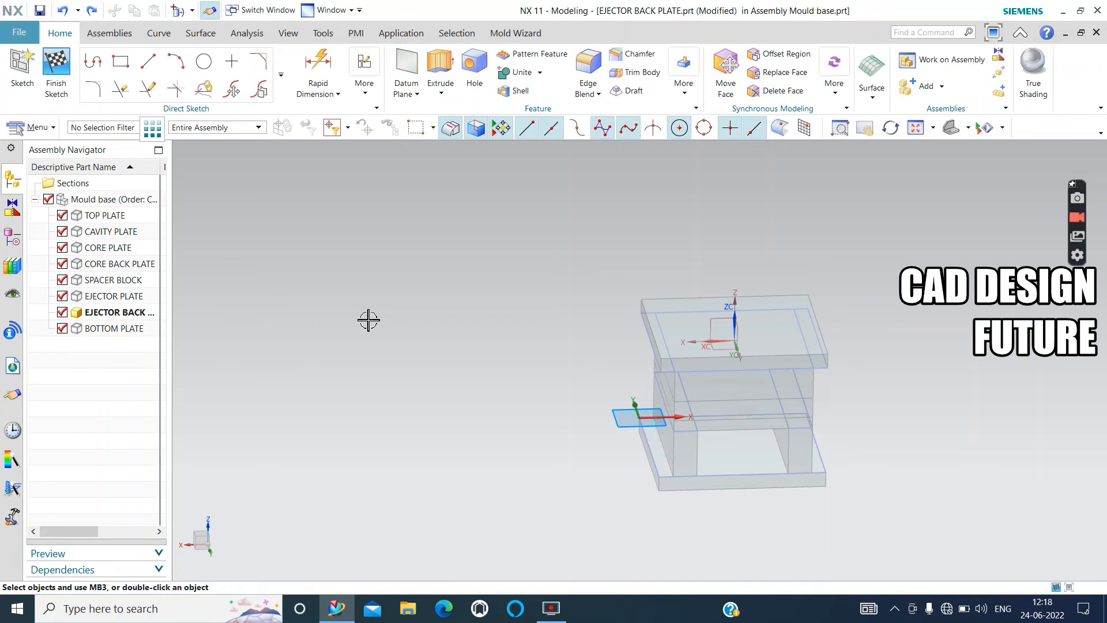
Orient the view to the sketch and start a From Center rectangle at the datum origin in the middle of BOTTOM PLATE
{"action": "mouse_move", "coordinate": [483, 391]}
{"action": "middle_mouse_down"}
{"action": "mouse_move", "coordinate": [470, 348]}
{"action": "mouse_move", "coordinate": [470, 383]}
{"action": "middle_mouse_up"}
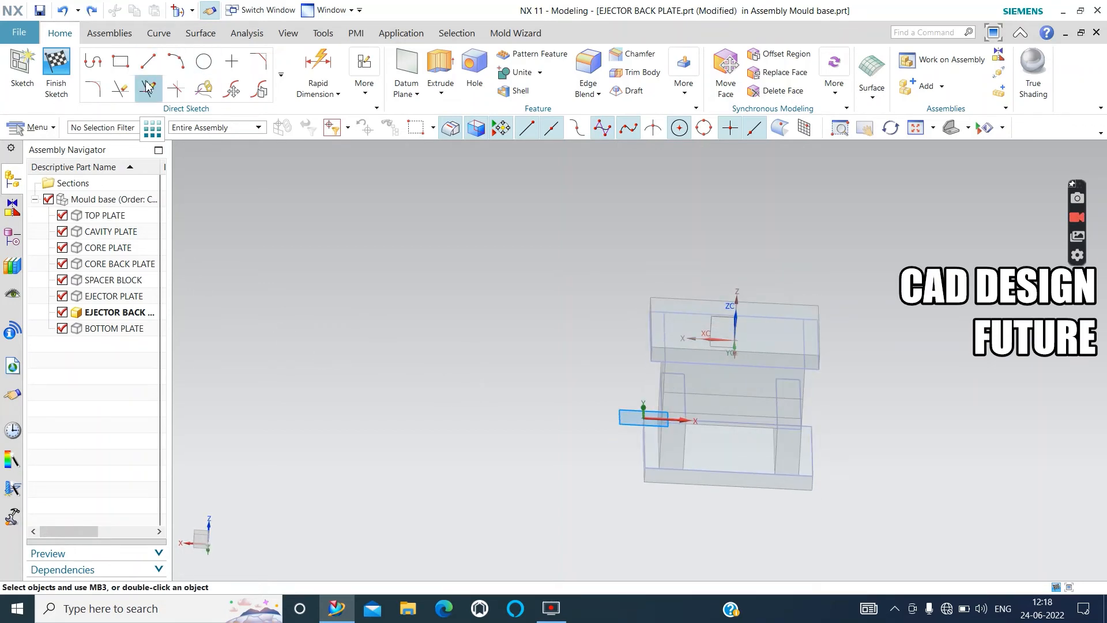
{"action": "right_click", "coordinate": [410, 286]}
{"action": "left_click", "coordinate": [468, 208]}
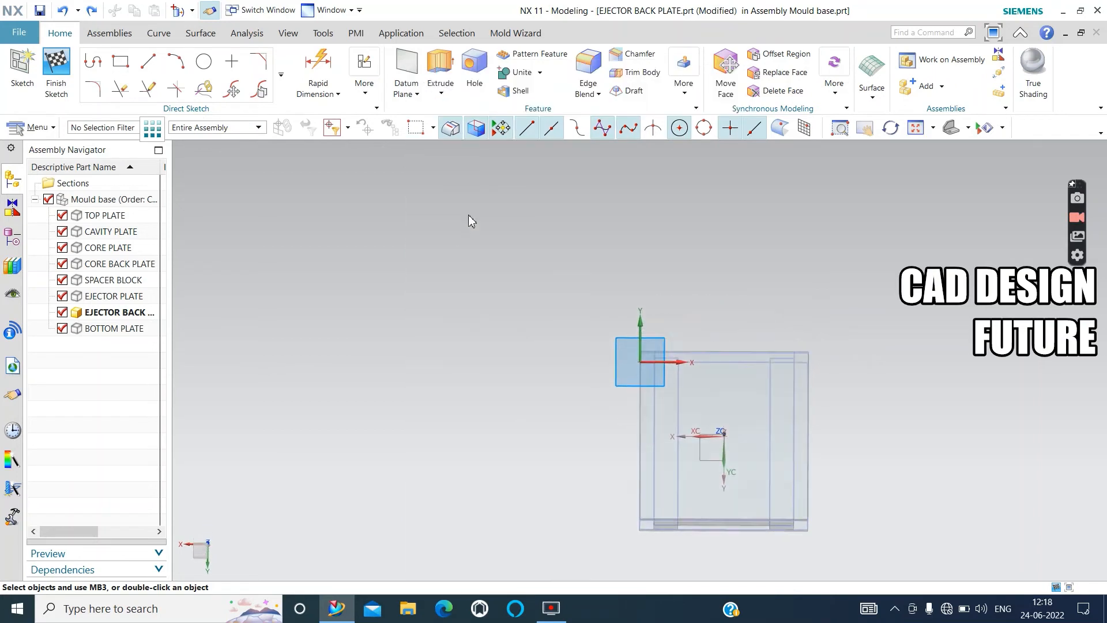
{"action": "left_click", "coordinate": [120, 61]}
{"action": "scroll", "coordinate": [692, 407], "scroll_direction": "up", "scroll_amount": 4}
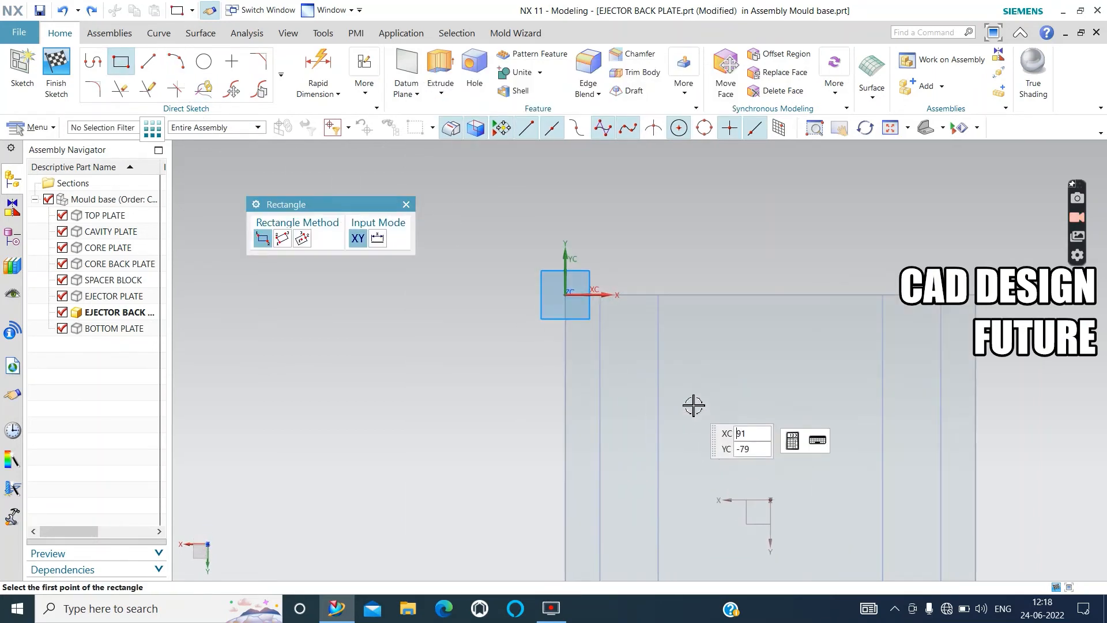
{"action": "scroll", "coordinate": [692, 403], "scroll_direction": "down", "scroll_amount": 3}
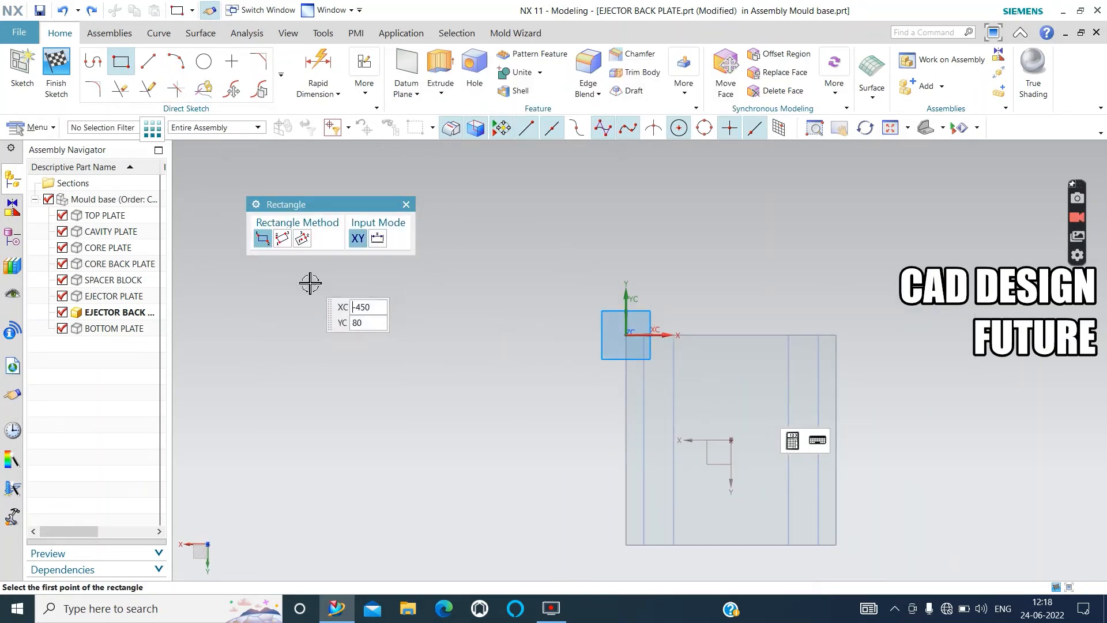
{"action": "left_click", "coordinate": [301, 238]}
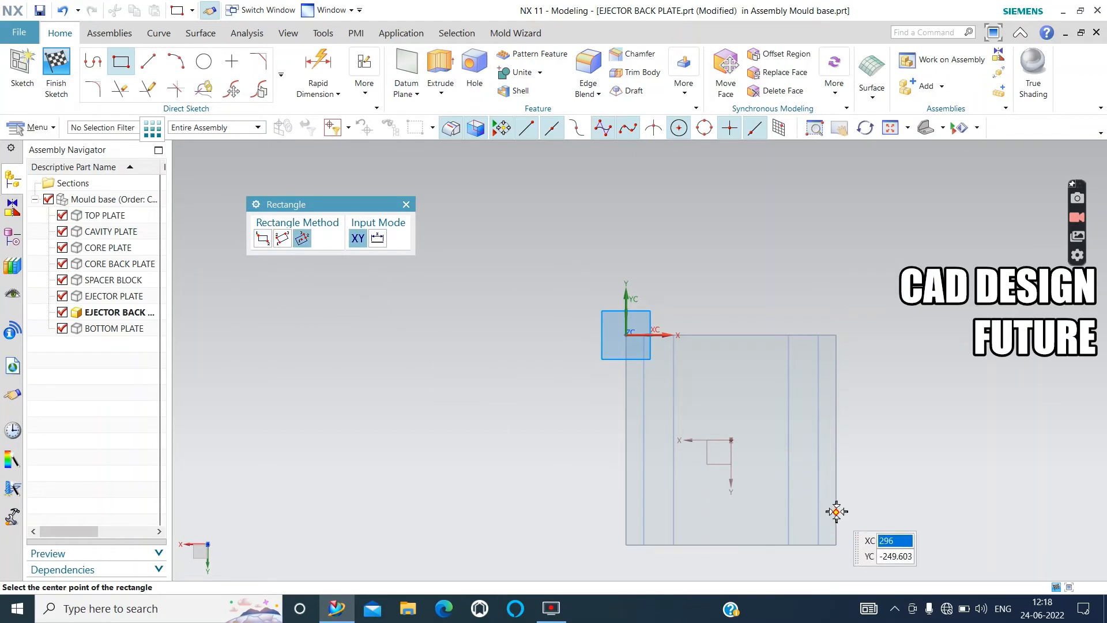
{"action": "left_click", "coordinate": [732, 440]}
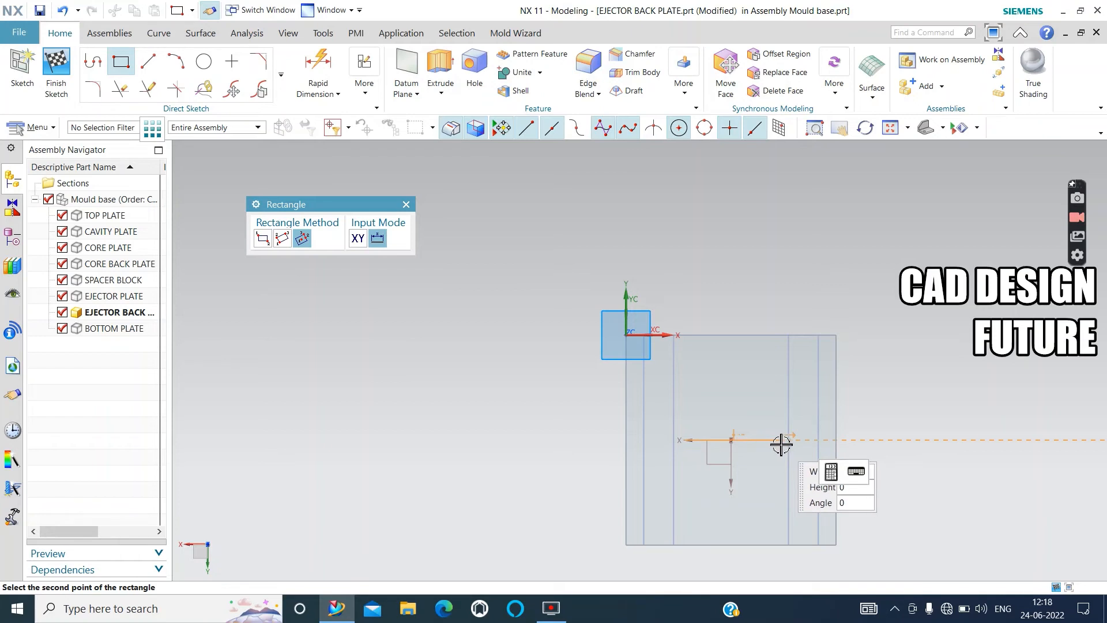
Complete the centred rectangle with width 156 mm, height 296 mm and angle 0, and finish the EJECTOR BACK PLATE sketch
{"action": "scroll", "coordinate": [777, 444], "scroll_direction": "up", "scroll_amount": 3}
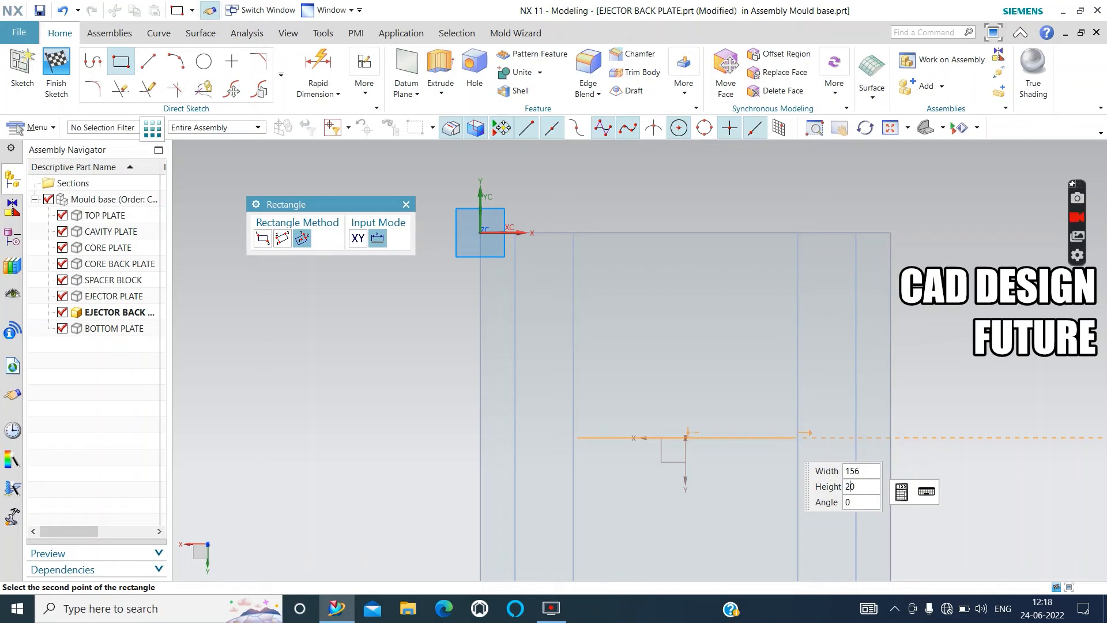
{"action": "key", "text": "Tab"}
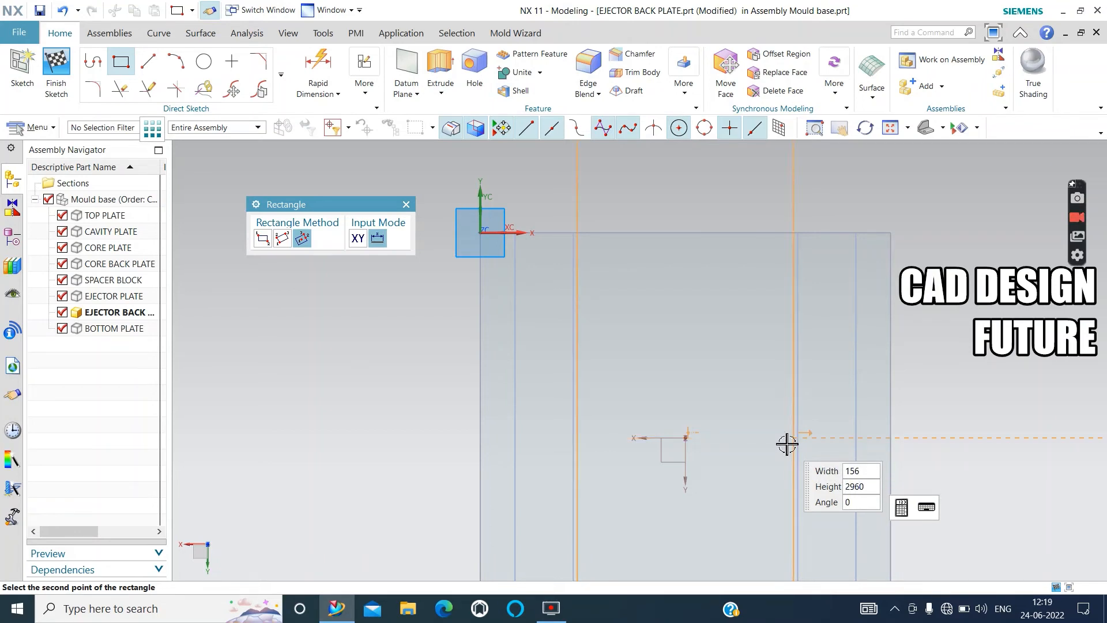
{"action": "key", "text": "Tab"}
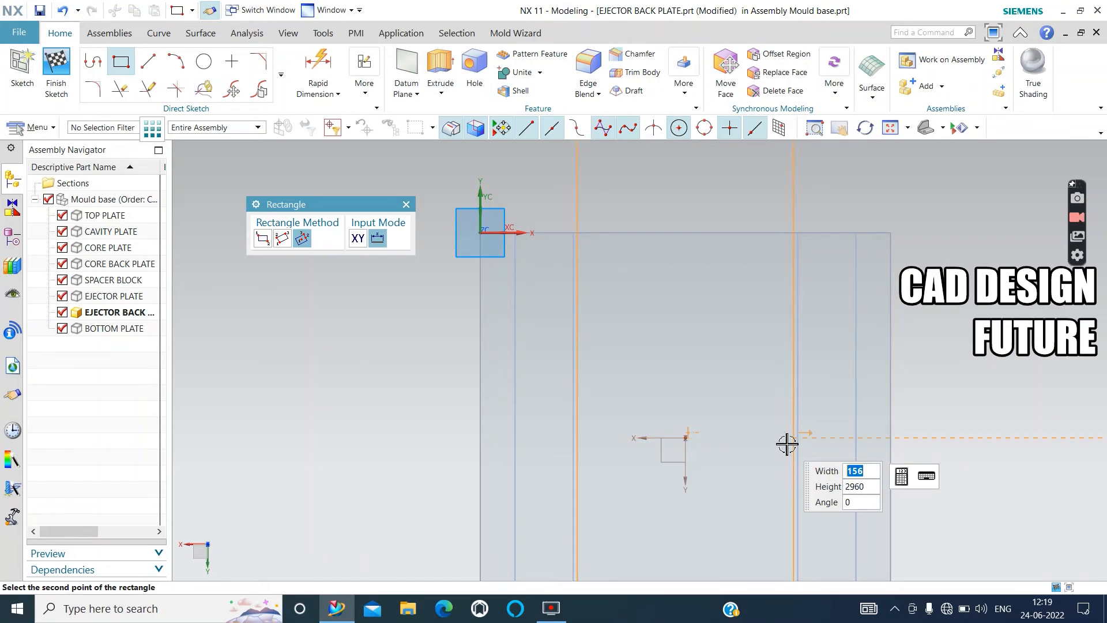
{"action": "key", "text": "Tab"}
{"action": "type", "text": "2"}
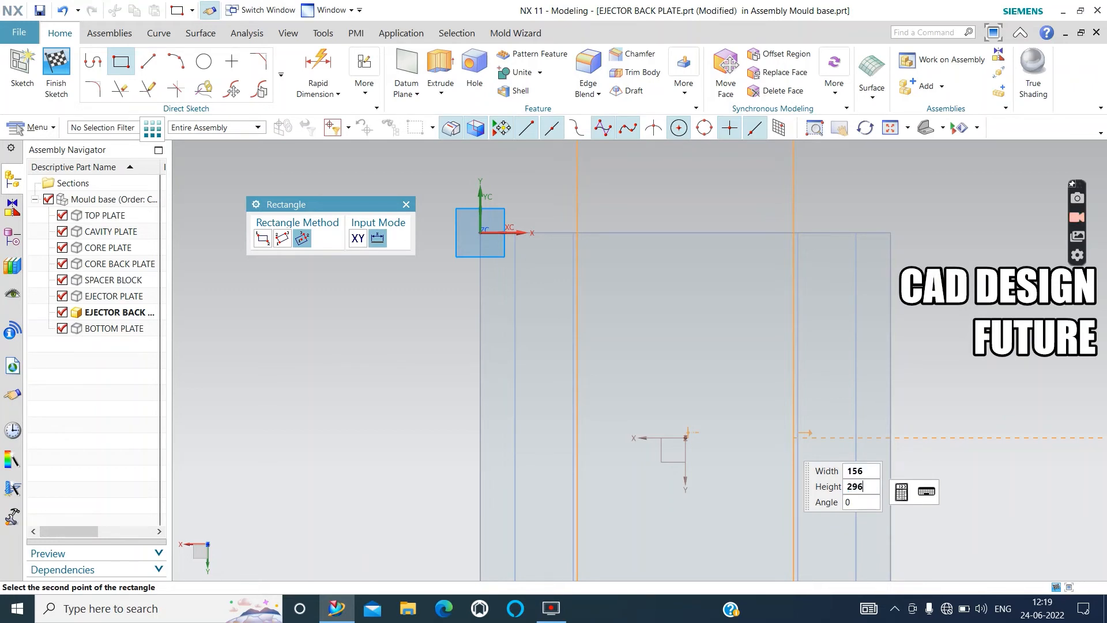
{"action": "type", "text": "96"}
{"action": "key", "text": "Tab"}
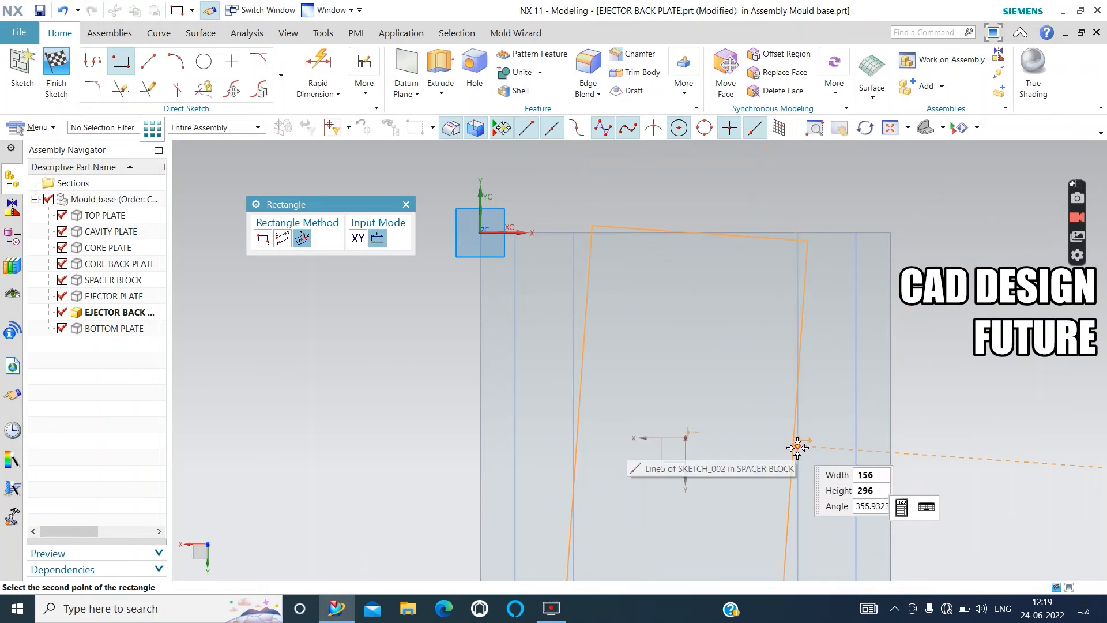
{"action": "type", "text": "0"}
{"action": "left_click", "coordinate": [797, 447]}
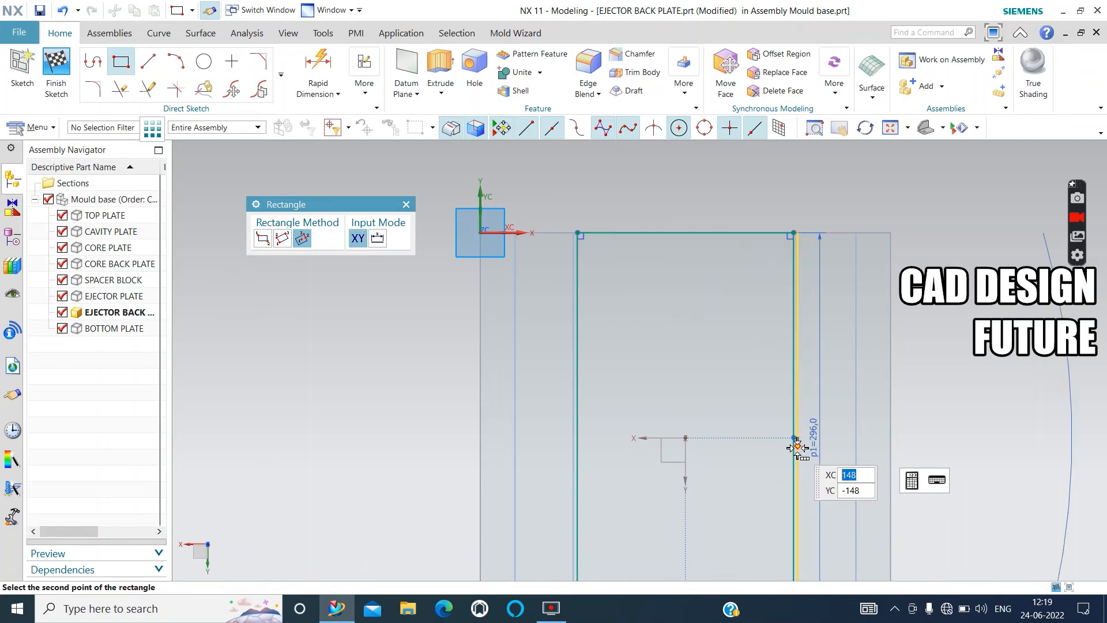
{"action": "left_click", "coordinate": [56, 78]}
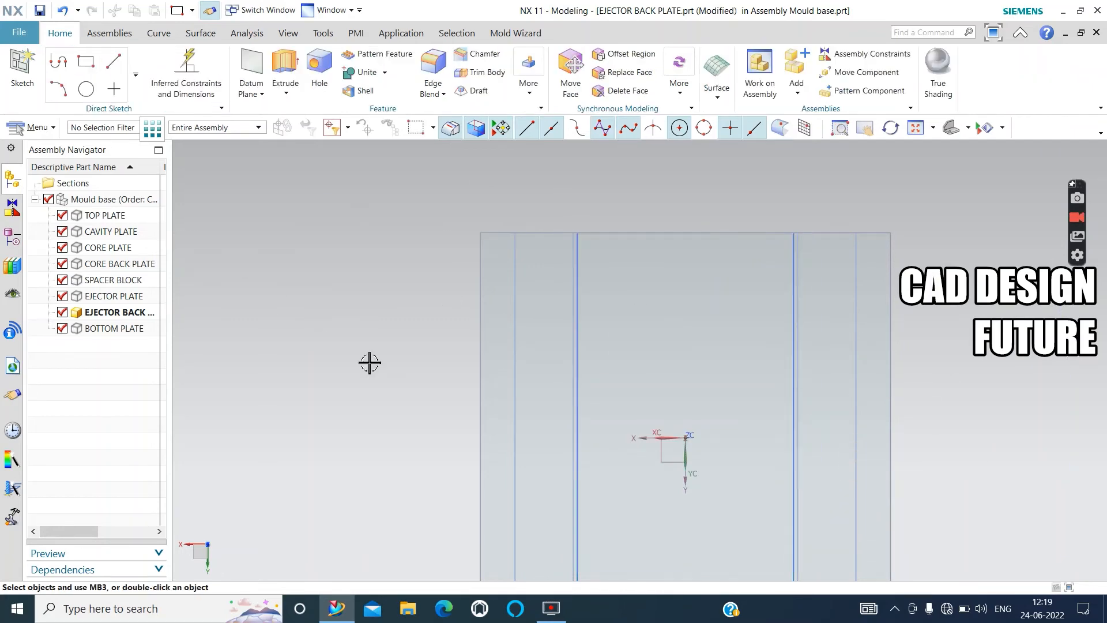
Extrude the rectangular sketch upward from 6 mm to 26 mm above BOTTOM PLATE as a new body
{"action": "mouse_move", "coordinate": [367, 363]}
{"action": "middle_mouse_down"}
{"action": "mouse_move", "coordinate": [373, 299]}
{"action": "mouse_move", "coordinate": [402, 373]}
{"action": "middle_mouse_up"}
{"action": "scroll", "coordinate": [469, 519], "scroll_direction": "up", "scroll_amount": 3}
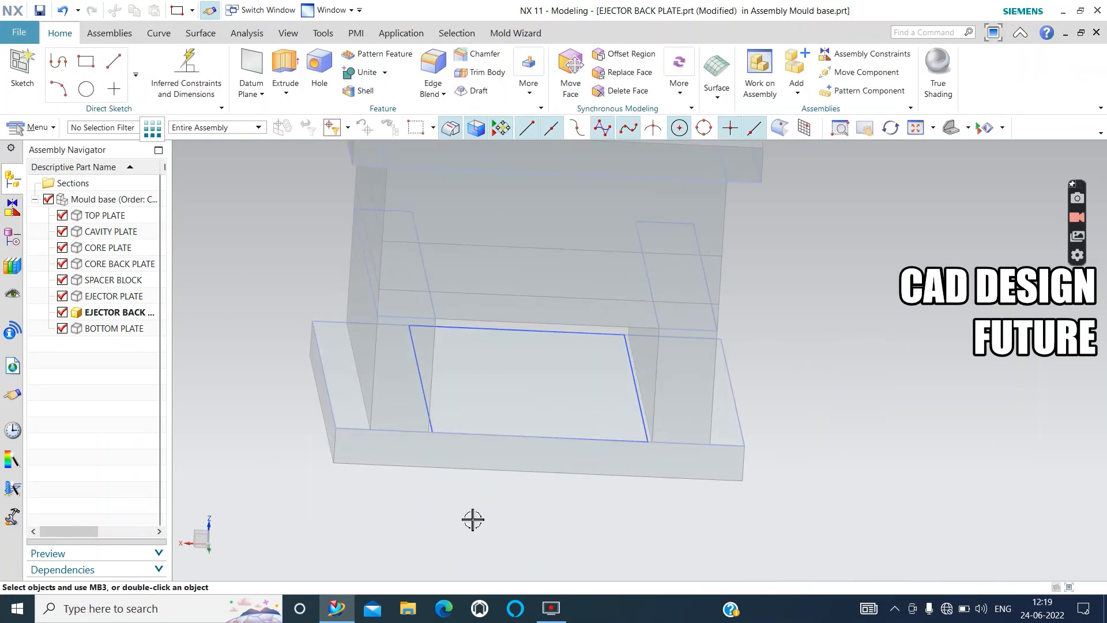
{"action": "scroll", "coordinate": [396, 523], "scroll_direction": "down", "scroll_amount": 2}
{"action": "scroll", "coordinate": [360, 497], "scroll_direction": "up", "scroll_amount": 2}
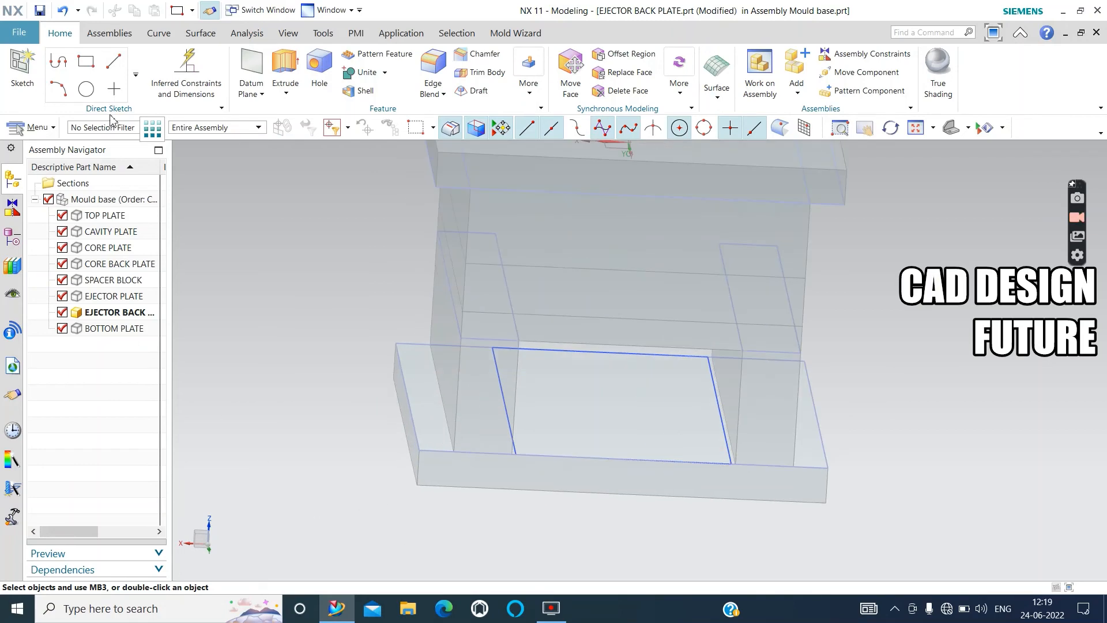
{"action": "left_click", "coordinate": [279, 66]}
{"action": "scroll", "coordinate": [557, 441], "scroll_direction": "up", "scroll_amount": 5}
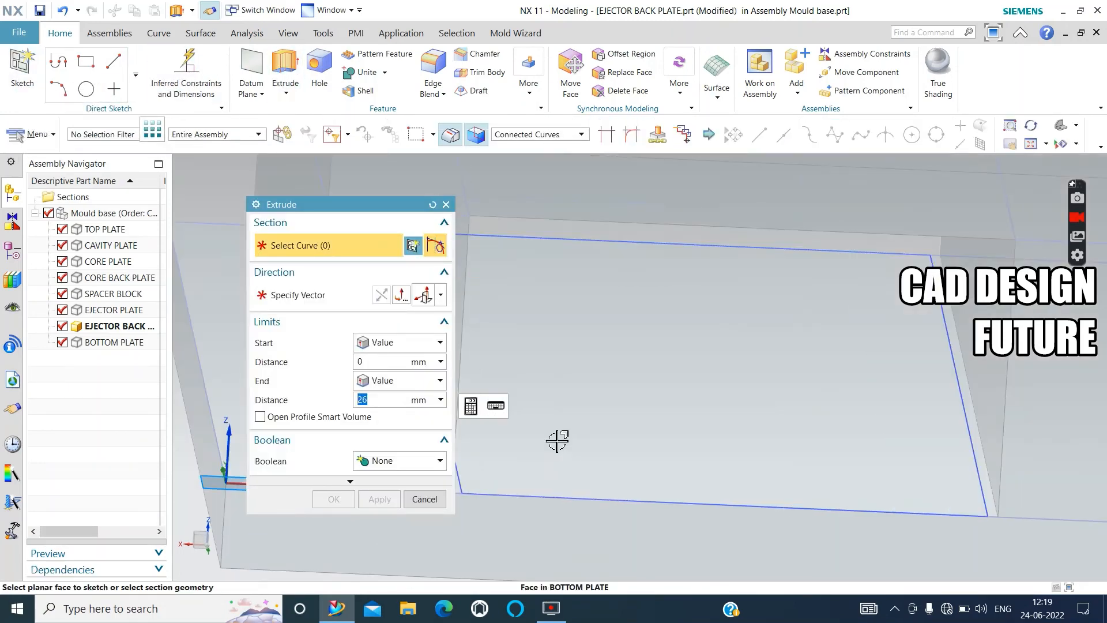
{"action": "left_click", "coordinate": [512, 470]}
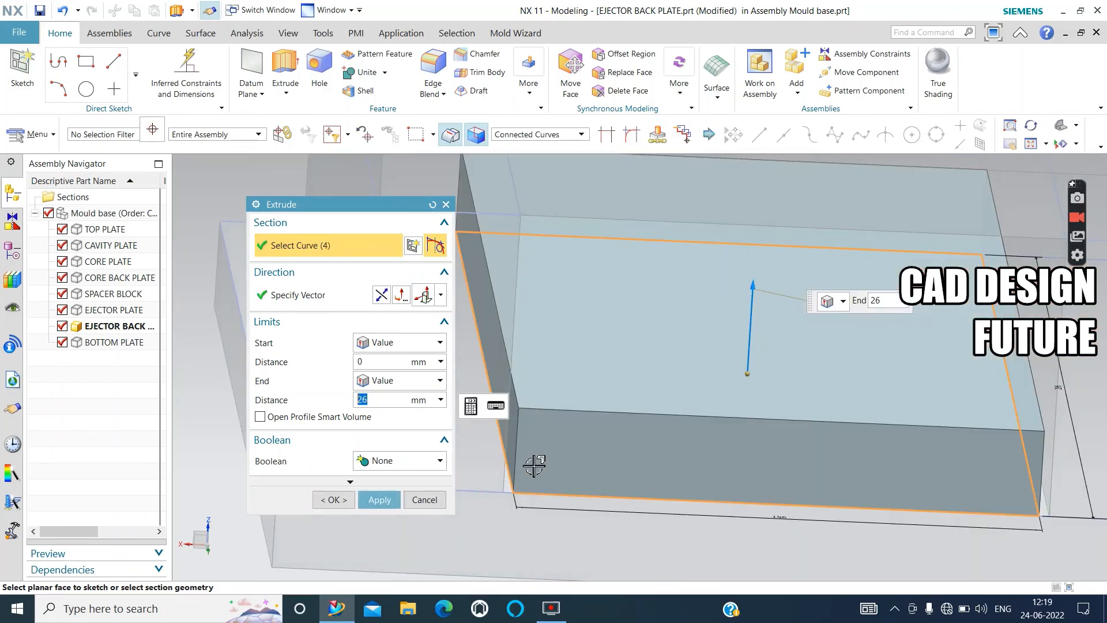
{"action": "scroll", "coordinate": [534, 464], "scroll_direction": "down", "scroll_amount": 3}
{"action": "left_click", "coordinate": [385, 362]}
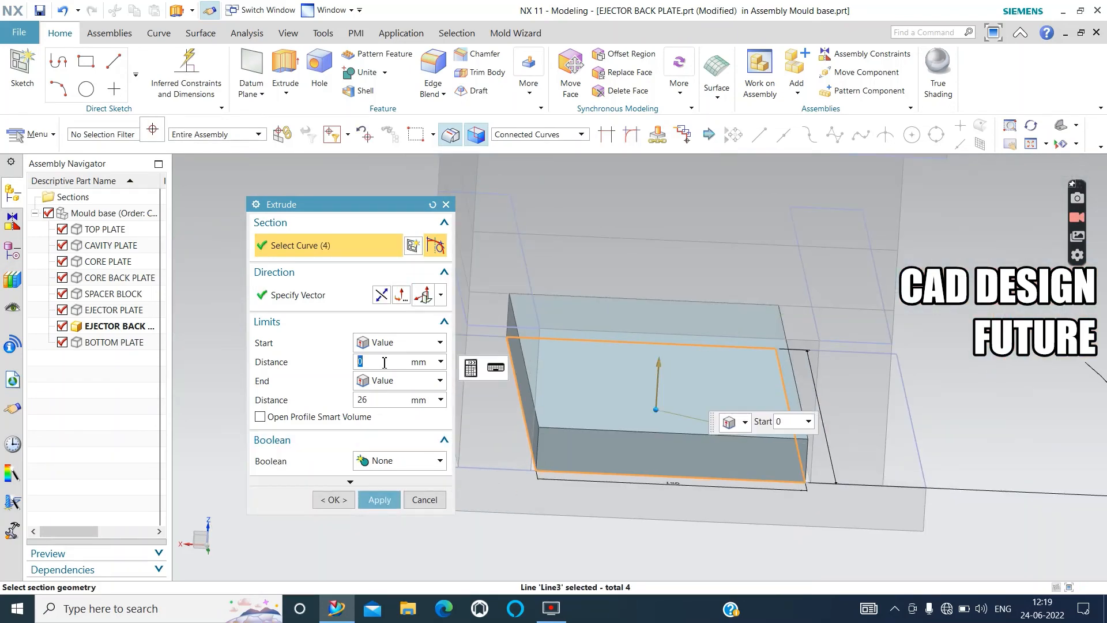
{"action": "key", "text": "Return"}
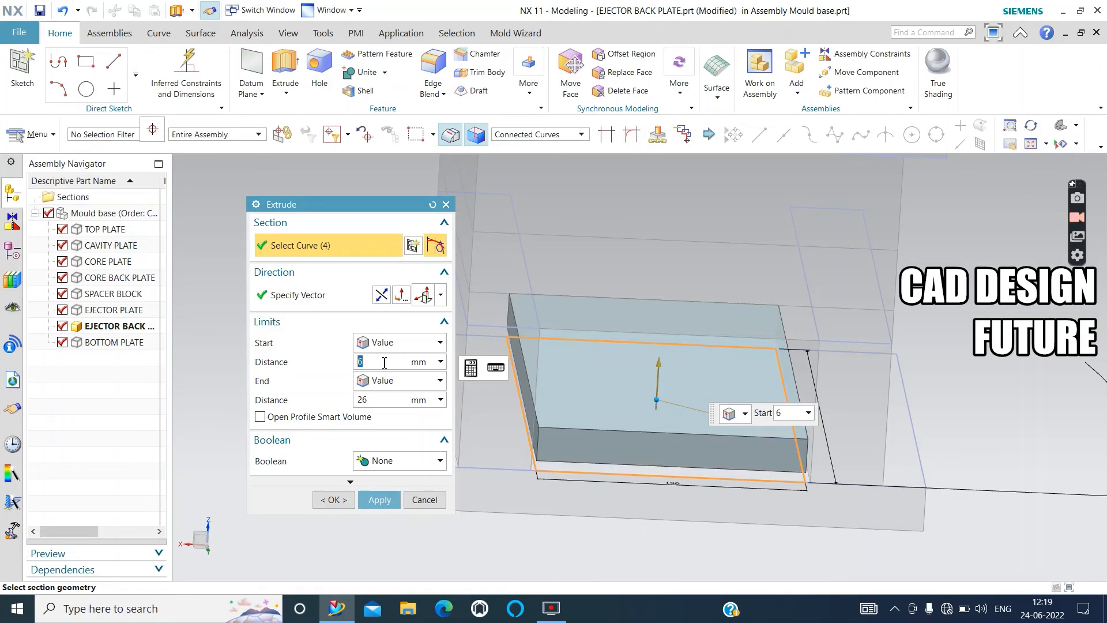
{"action": "left_click", "coordinate": [380, 506]}
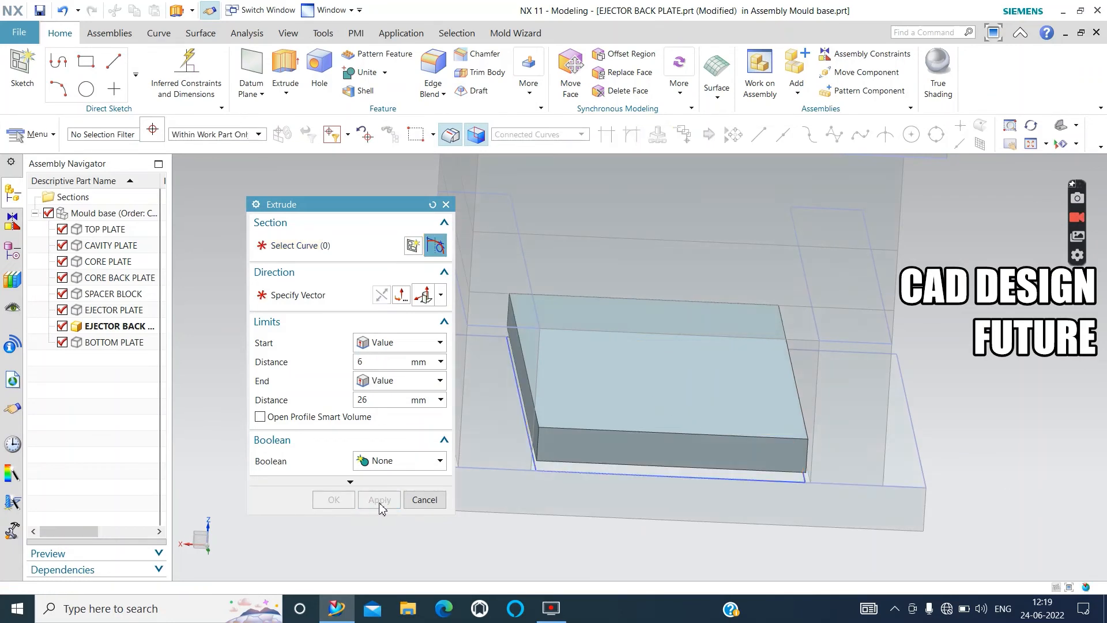
{"action": "left_click", "coordinate": [414, 501]}
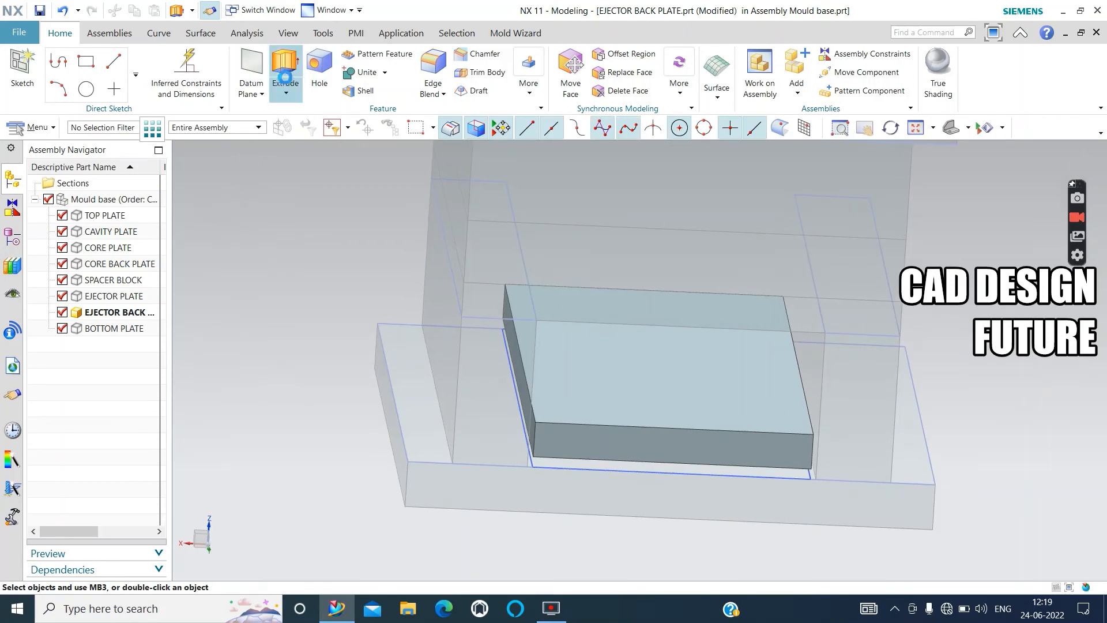
Extrude the face edges of the new plate's upper face from 0 to 16 mm without a Boolean operation
{"action": "left_click", "coordinate": [285, 66]}
{"action": "left_click", "coordinate": [539, 134]}
{"action": "left_click", "coordinate": [519, 198]}
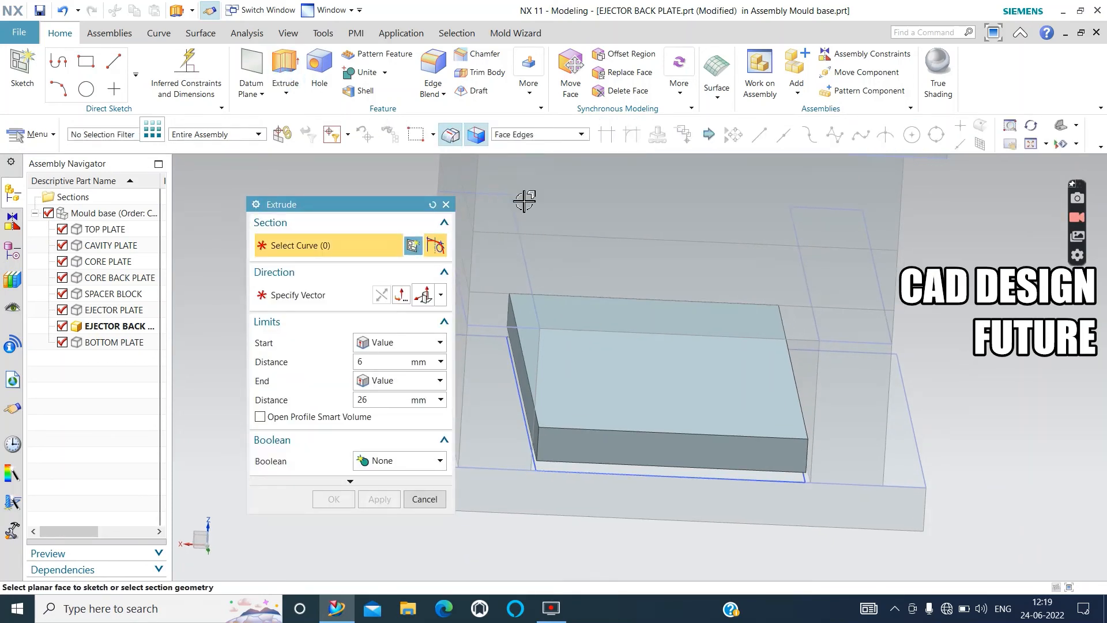
{"action": "left_click", "coordinate": [600, 368]}
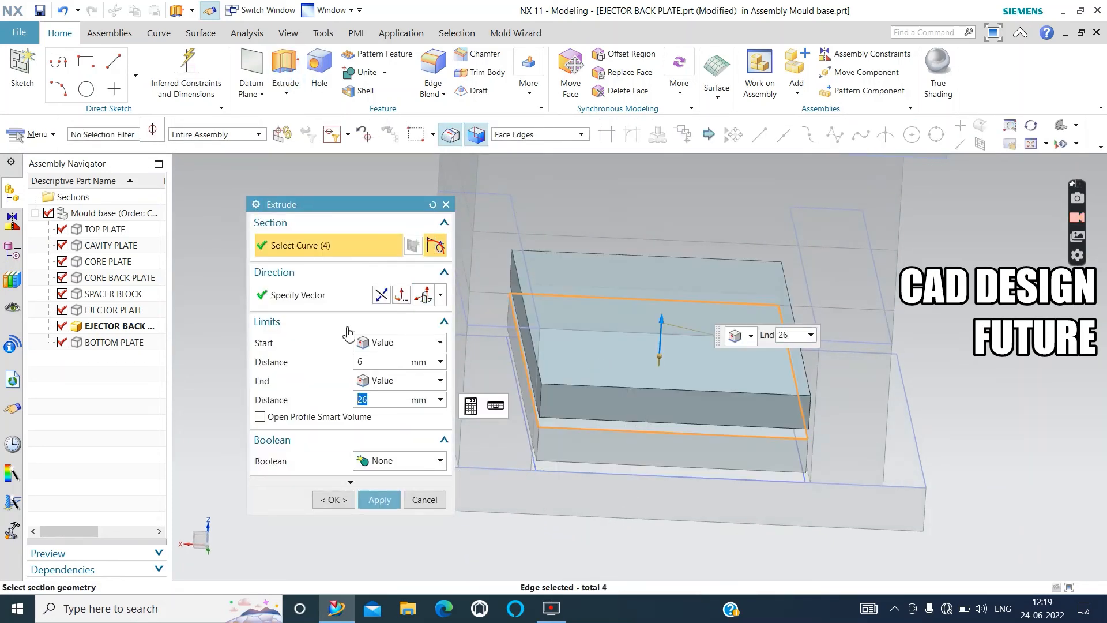
{"action": "left_click", "coordinate": [377, 362]}
{"action": "type", "text": "0"}
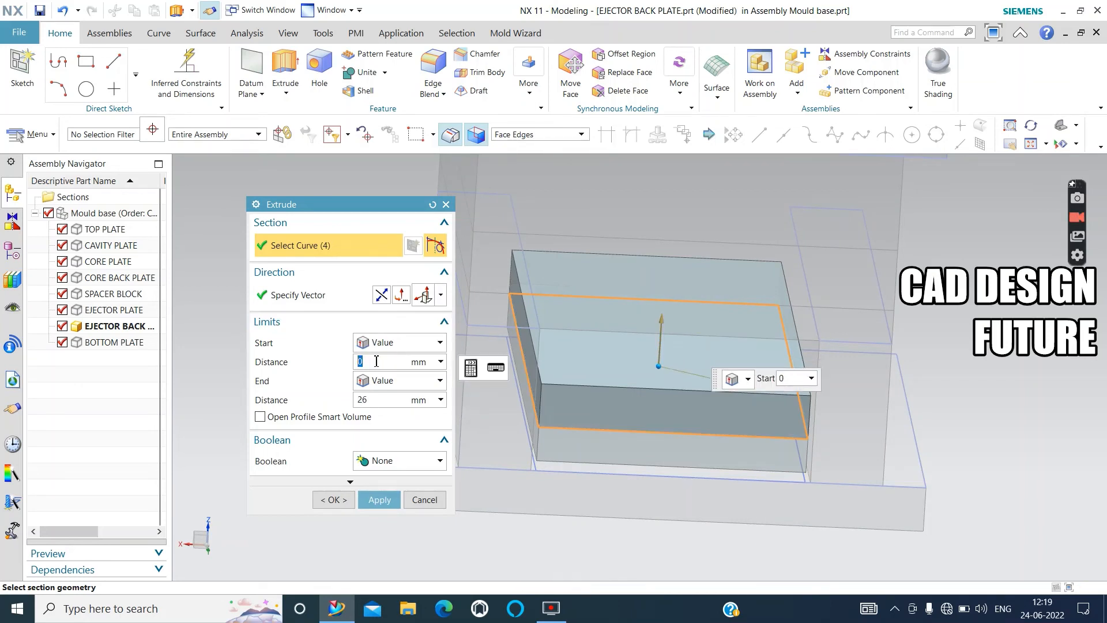
{"action": "left_click", "coordinate": [381, 405]}
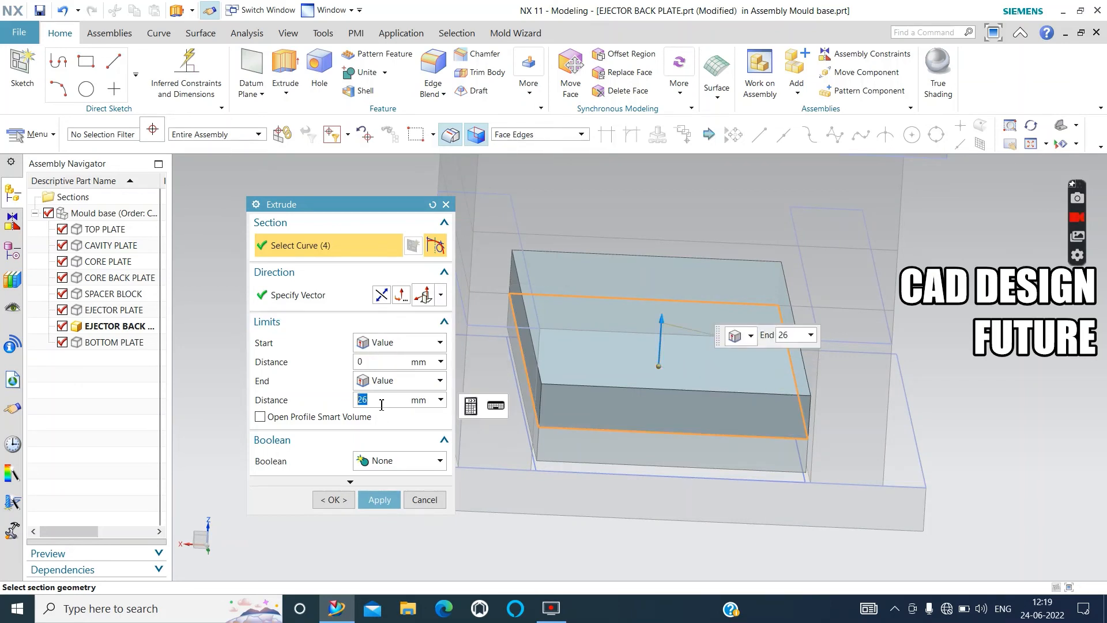
{"action": "key", "text": "Return"}
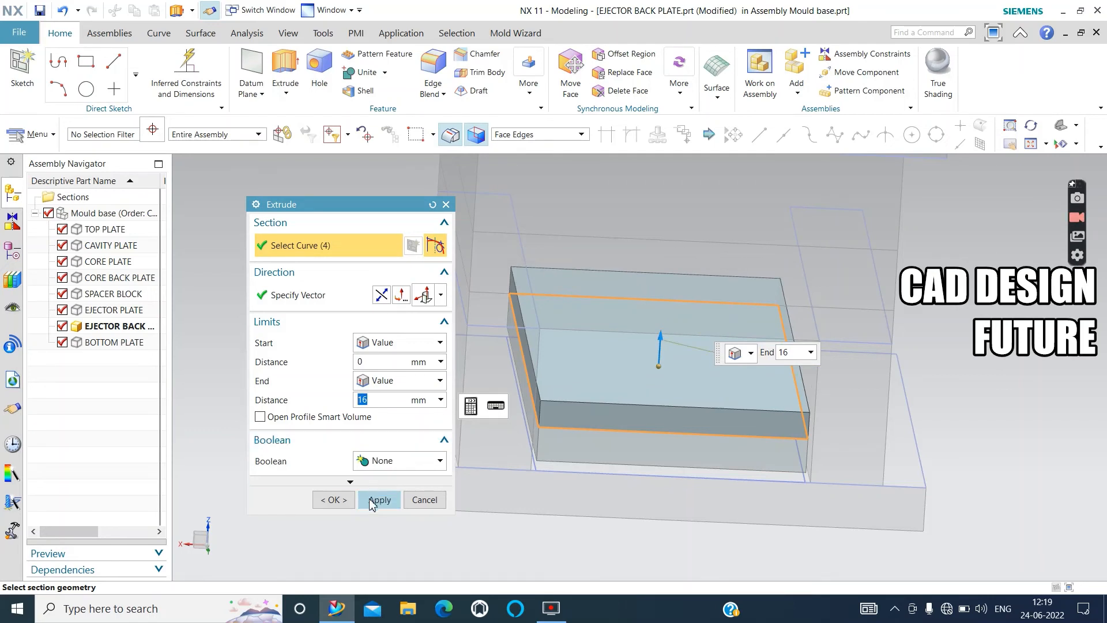
{"action": "left_click", "coordinate": [345, 500]}
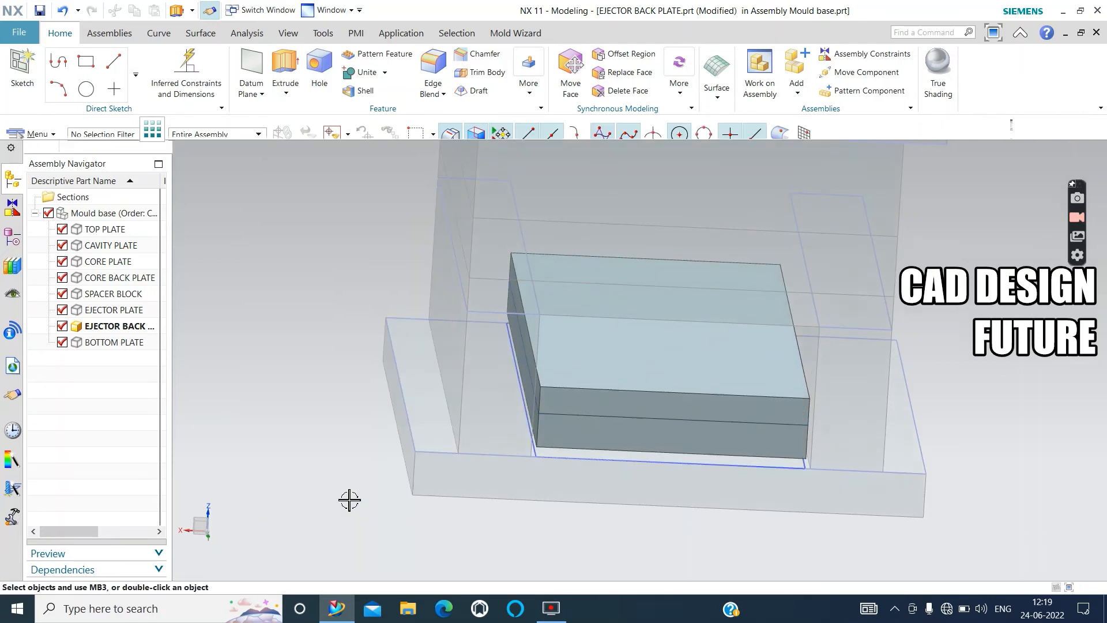
Hide all sketches in the assembly
{"action": "scroll", "coordinate": [350, 500], "scroll_direction": "up", "scroll_amount": 3}
{"action": "scroll", "coordinate": [610, 432], "scroll_direction": "down", "scroll_amount": 3}
{"action": "middle_click_drag", "start_coordinate": [642, 403], "coordinate": [716, 395]}
{"action": "scroll", "coordinate": [694, 389], "scroll_direction": "up", "scroll_amount": 3}
{"action": "scroll", "coordinate": [701, 386], "scroll_direction": "down", "scroll_amount": 3}
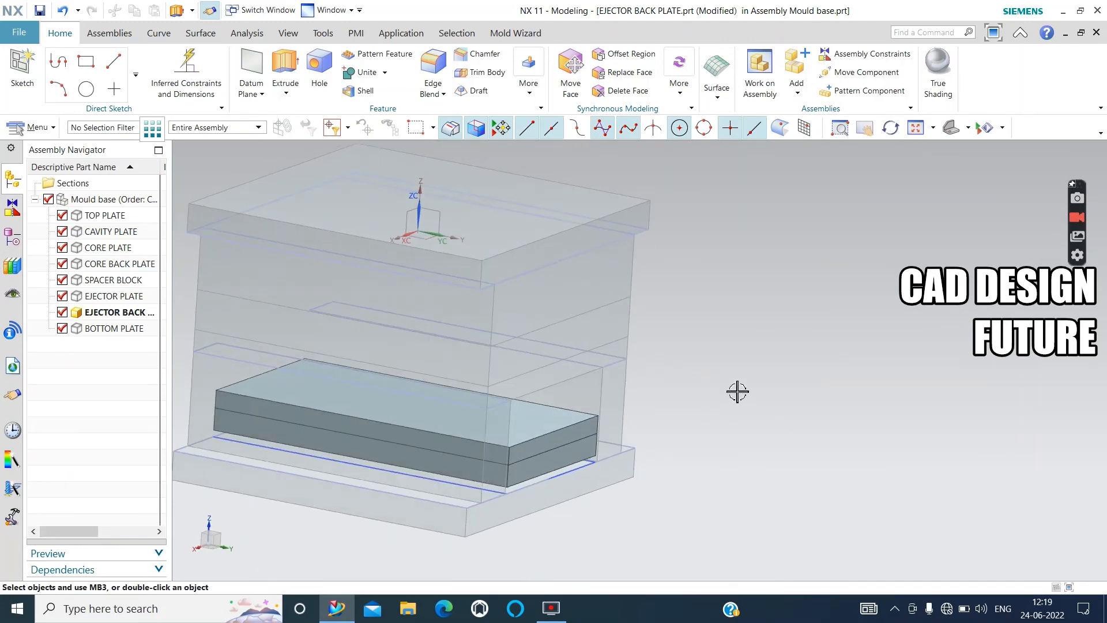
{"action": "key", "text": "ctrl+w"}
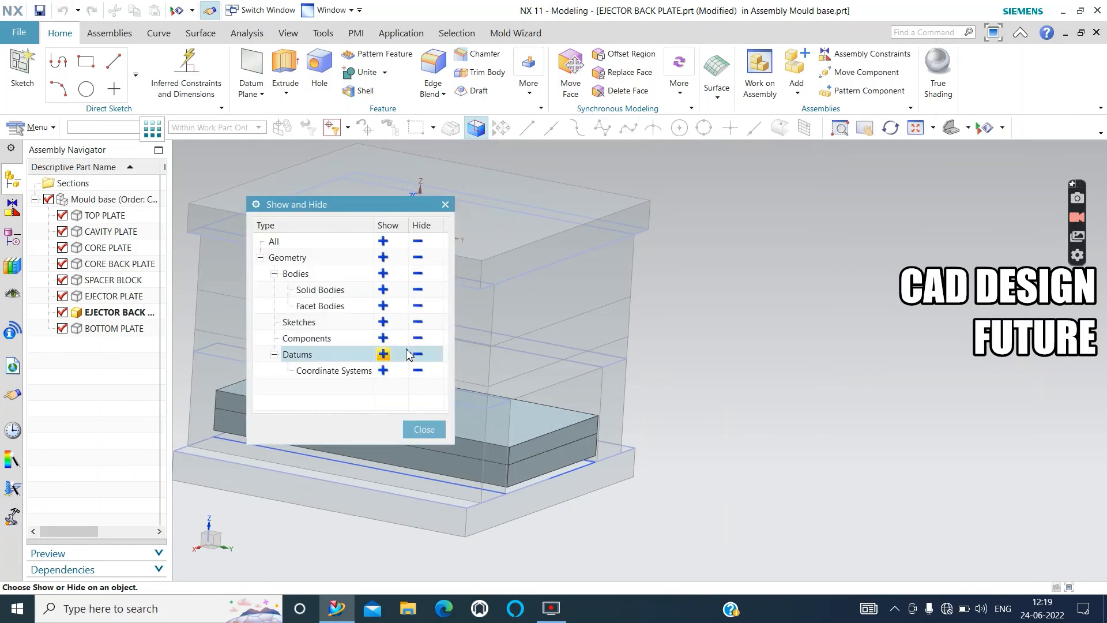
{"action": "left_click", "coordinate": [421, 324]}
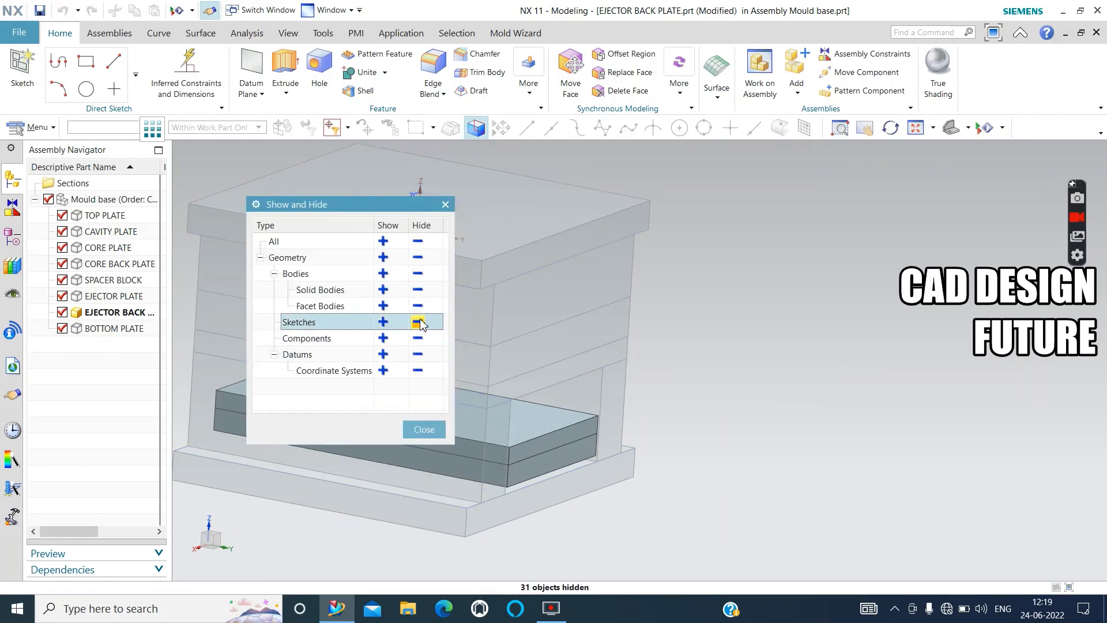
{"action": "left_click", "coordinate": [424, 429]}
Make the top-level Mould base assembly the work part
{"action": "scroll", "coordinate": [751, 372], "scroll_direction": "down", "scroll_amount": 2}
{"action": "right_click", "coordinate": [90, 202]}
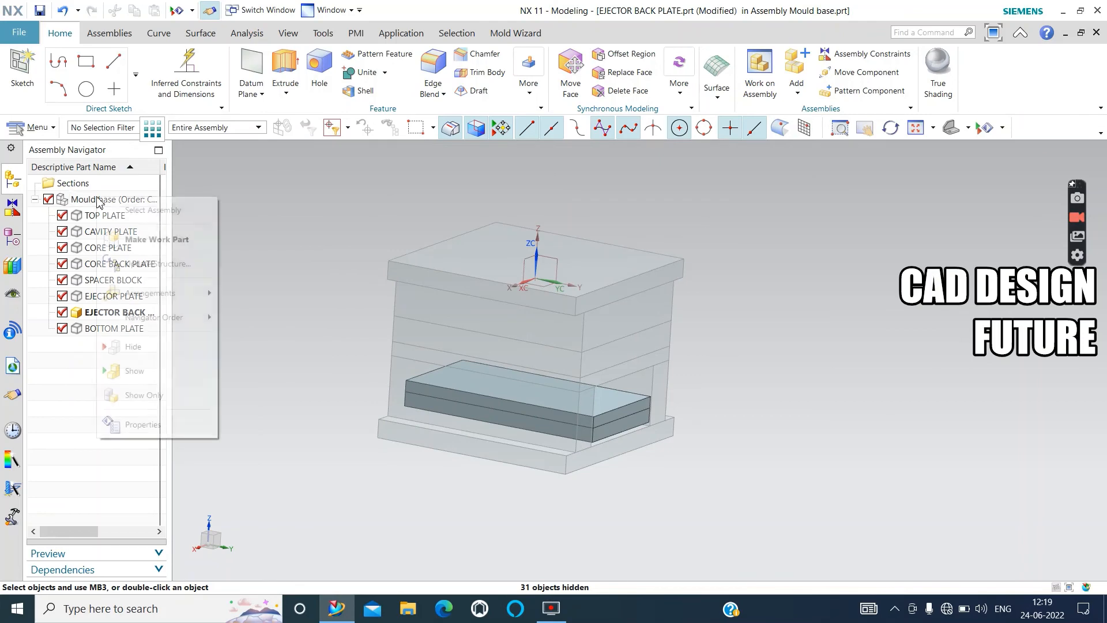
{"action": "left_click", "coordinate": [166, 242]}
{"action": "middle_click_drag", "start_coordinate": [319, 287], "coordinate": [382, 346]}
{"action": "scroll", "coordinate": [382, 357], "scroll_direction": "up", "scroll_amount": 3}
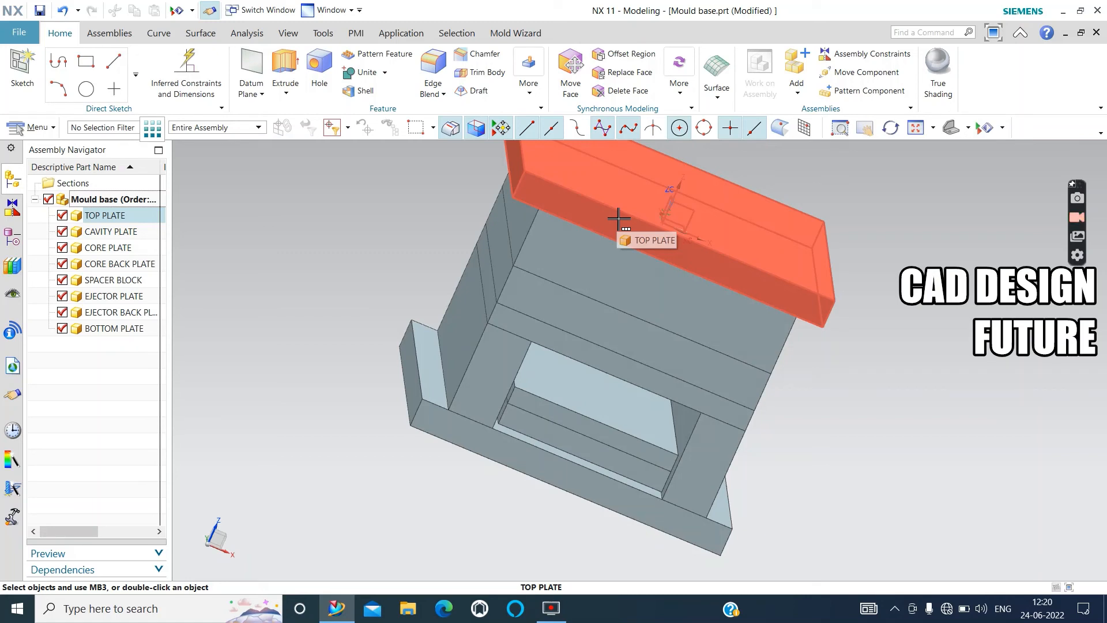
Highlight CAVITY PLATE, CORE PLATE, CORE BACK PLATE and SPACER BLOCK one at a time to examine their positions in the assembly
{"action": "scroll", "coordinate": [828, 357], "scroll_direction": "down", "scroll_amount": 2}
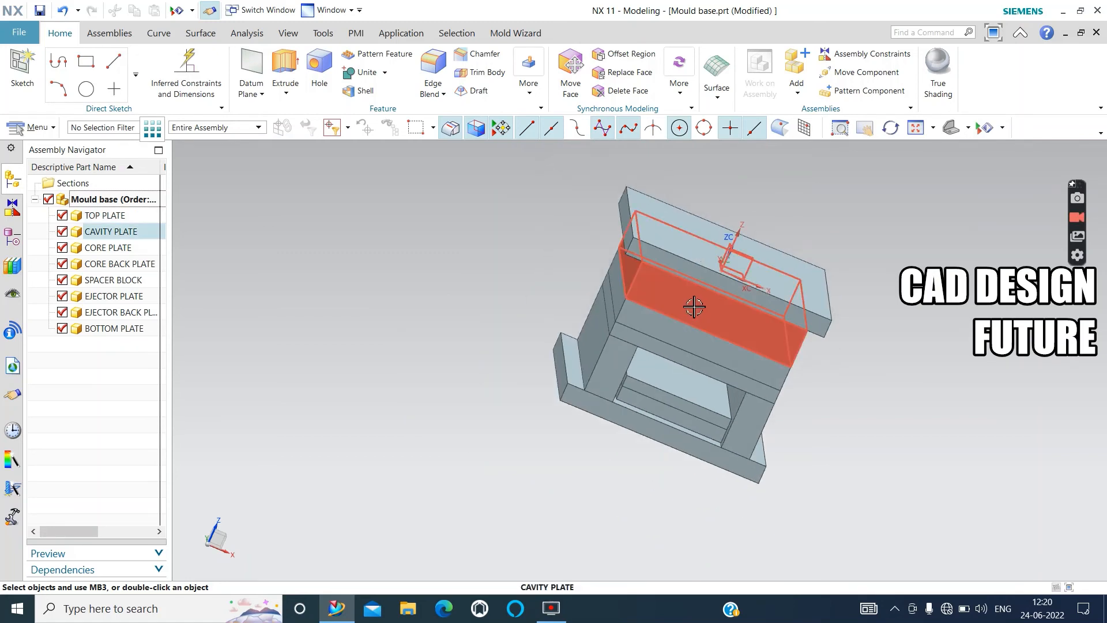
{"action": "scroll", "coordinate": [695, 307], "scroll_direction": "up", "scroll_amount": 1}
{"action": "scroll", "coordinate": [694, 305], "scroll_direction": "up", "scroll_amount": 1}
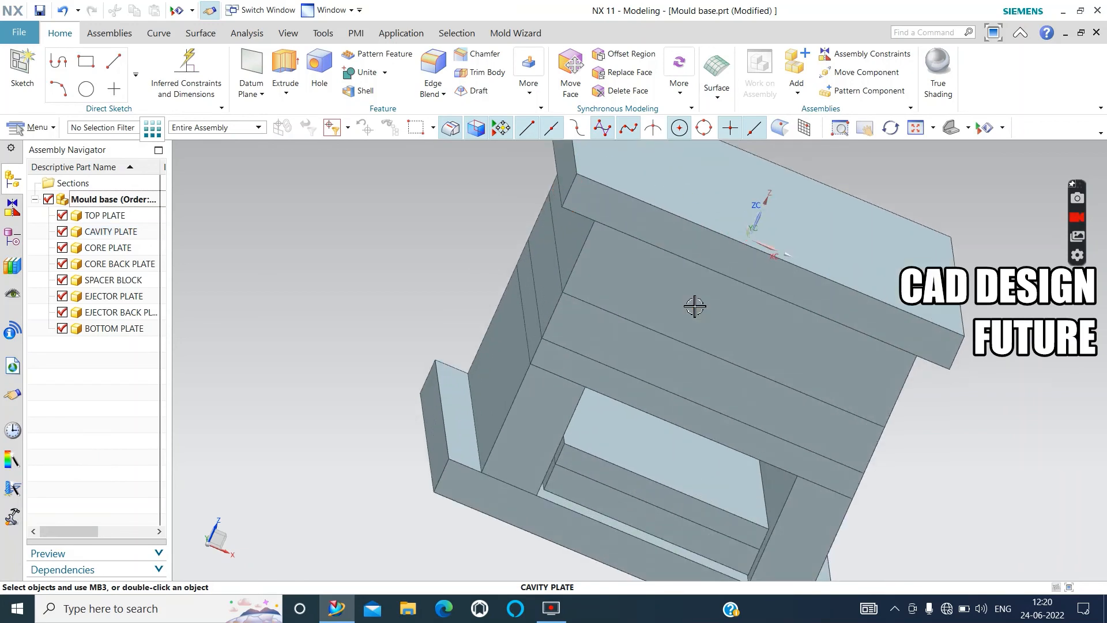
{"action": "left_click", "coordinate": [695, 305]}
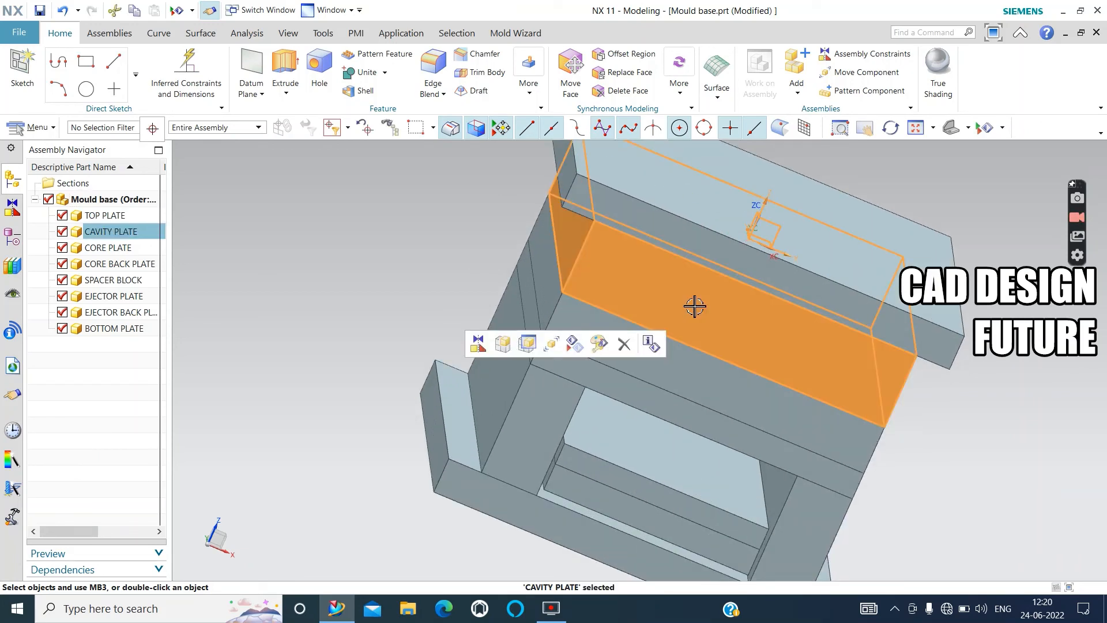
{"action": "right_click", "coordinate": [417, 245]}
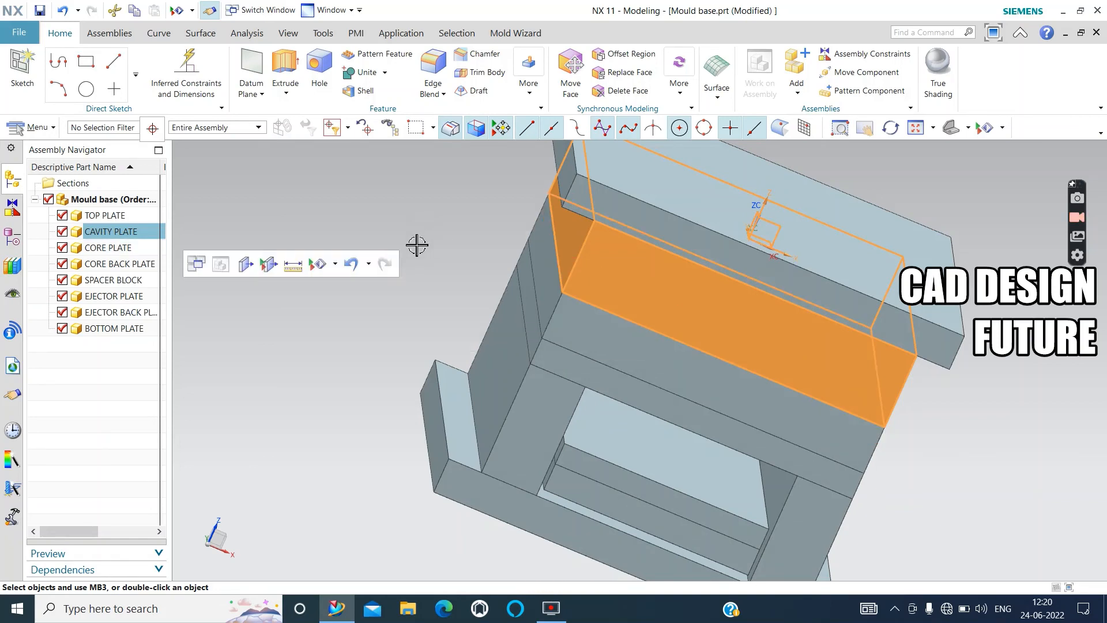
{"action": "left_click", "coordinate": [139, 249]}
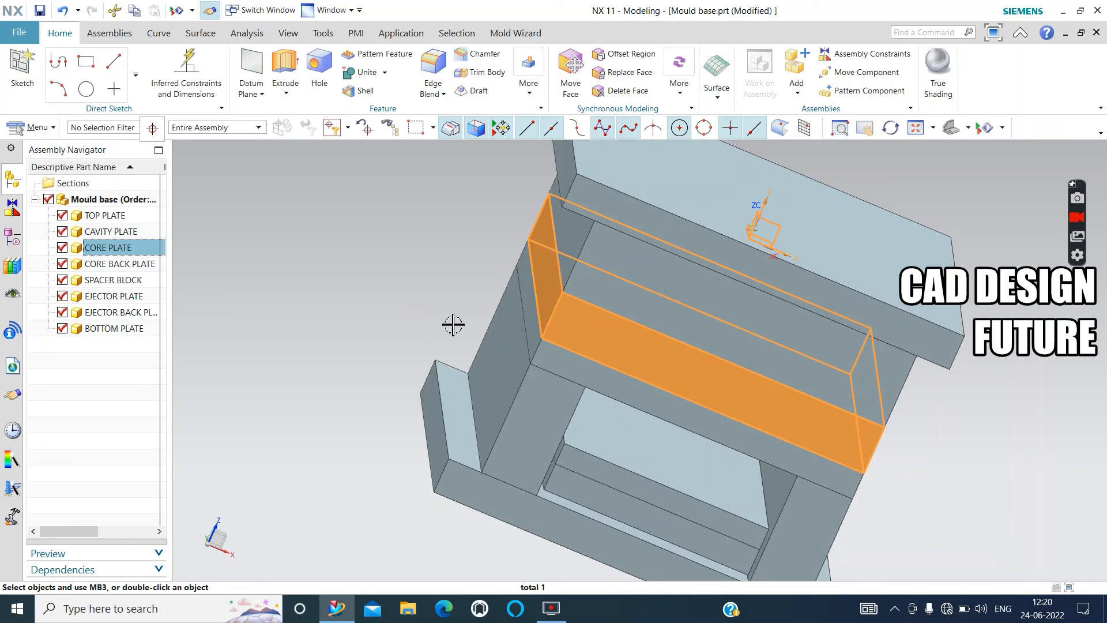
{"action": "left_click", "coordinate": [115, 270]}
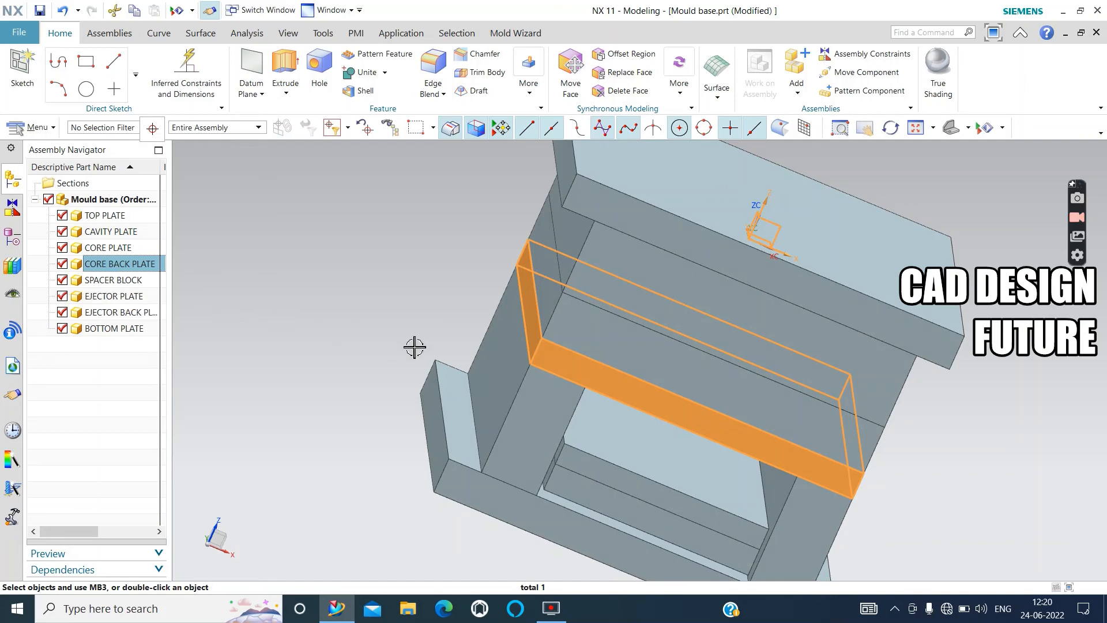
{"action": "scroll", "coordinate": [419, 482], "scroll_direction": "down", "scroll_amount": 2}
{"action": "scroll", "coordinate": [384, 440], "scroll_direction": "up", "scroll_amount": 2}
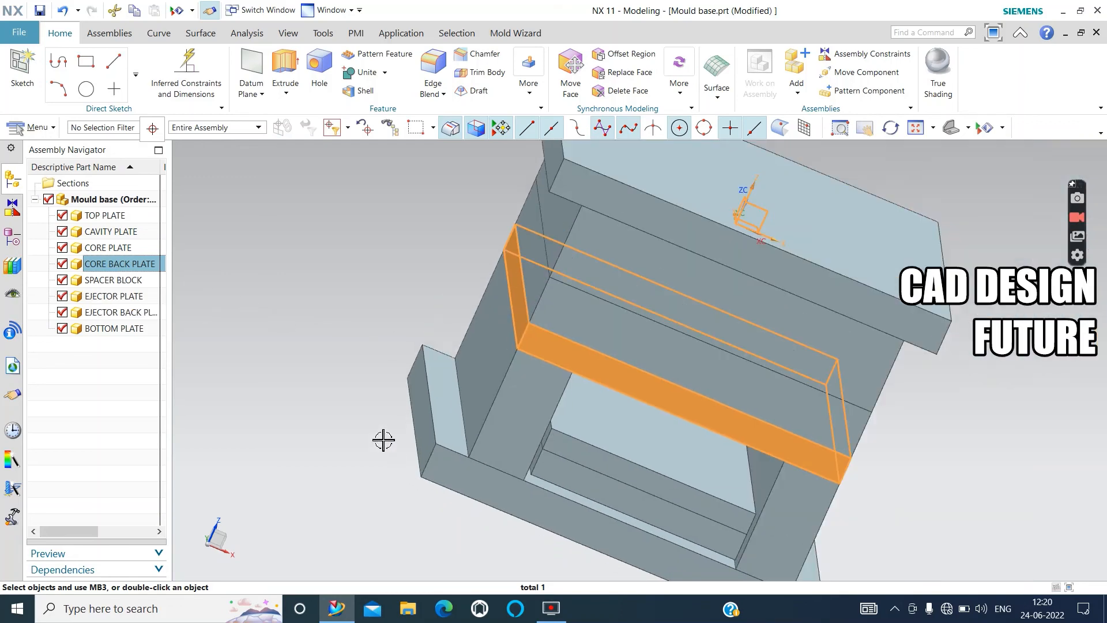
{"action": "left_click", "coordinate": [112, 283]}
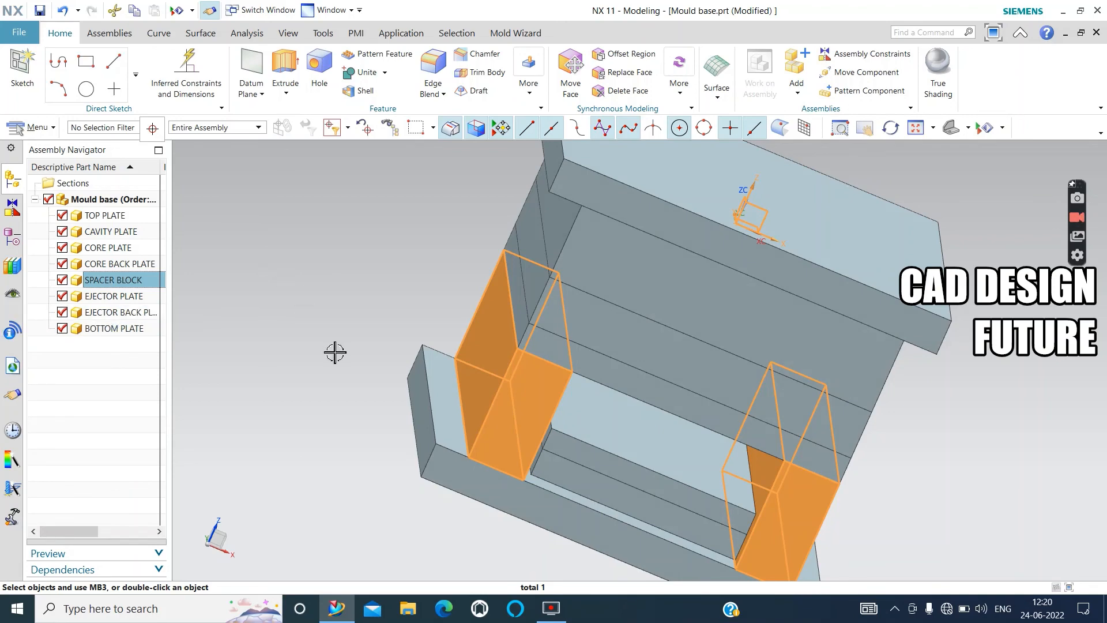
{"action": "mouse_move", "coordinate": [335, 352]}
{"action": "middle_mouse_down"}
{"action": "mouse_move", "coordinate": [329, 324]}
{"action": "mouse_move", "coordinate": [324, 335]}
{"action": "middle_mouse_up"}
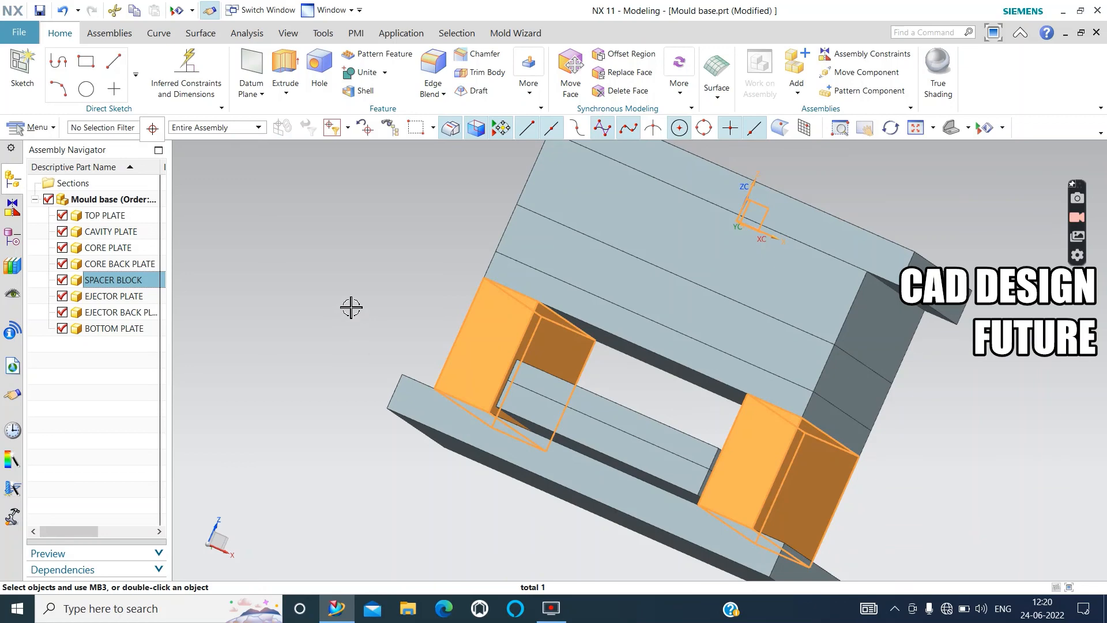
Examine the highlighted SPACER BLOCK pair from several angles between the core back plate and the bottom plate
{"action": "middle_click_drag", "start_coordinate": [350, 312], "coordinate": [346, 313]}
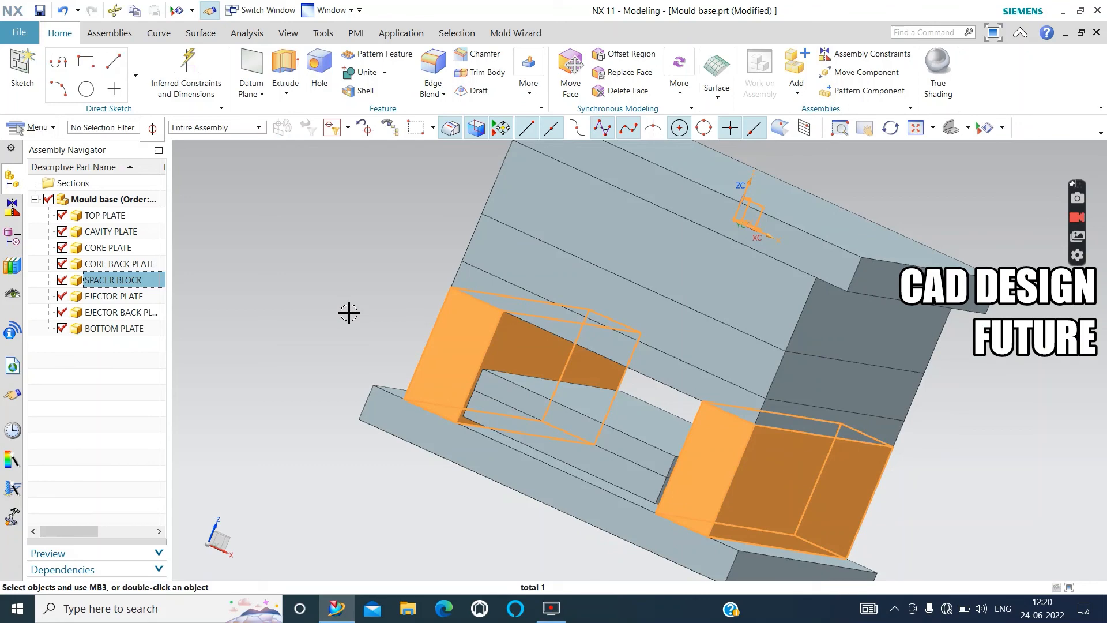
{"action": "scroll", "coordinate": [440, 479], "scroll_direction": "down", "scroll_amount": 2}
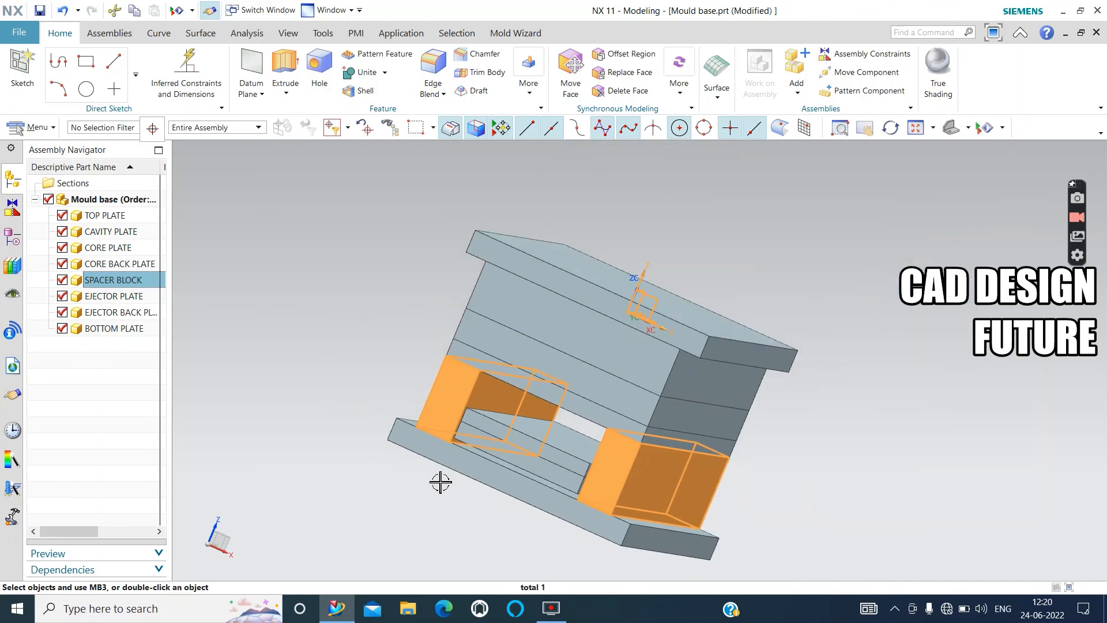
{"action": "scroll", "coordinate": [455, 490], "scroll_direction": "up", "scroll_amount": 3}
{"action": "scroll", "coordinate": [462, 499], "scroll_direction": "down", "scroll_amount": 3}
{"action": "mouse_move", "coordinate": [462, 502]}
{"action": "middle_mouse_down"}
{"action": "mouse_move", "coordinate": [469, 486]}
{"action": "mouse_move", "coordinate": [470, 500]}
{"action": "middle_mouse_up"}
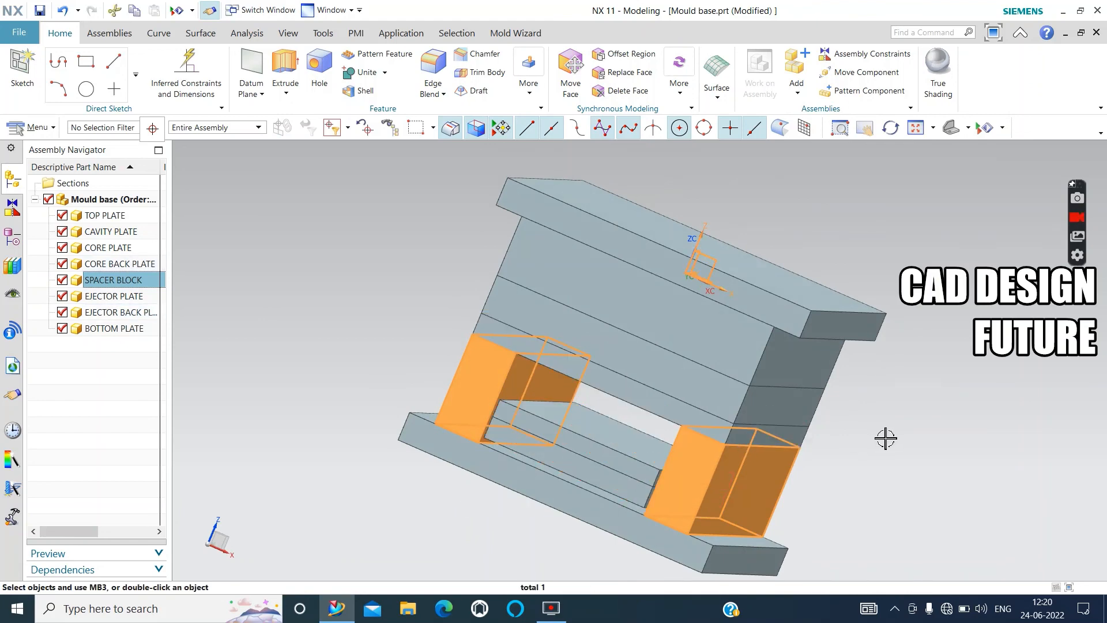
{"action": "middle_click_drag", "start_coordinate": [887, 437], "coordinate": [899, 430]}
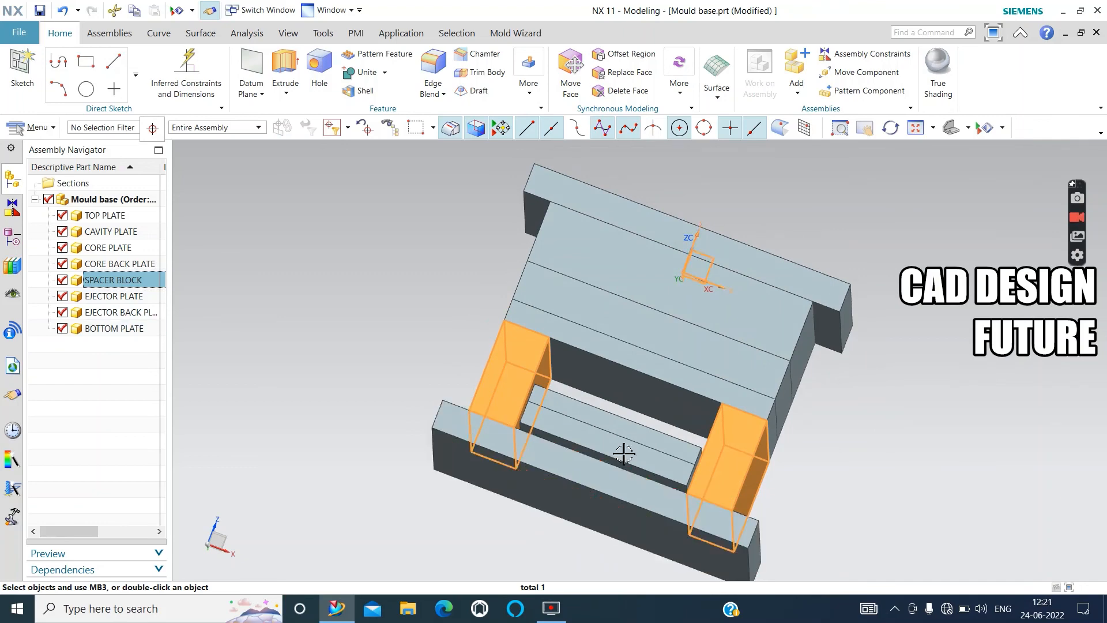
Highlight EJECTOR PLATE, EJECTOR BACK PLATE and BOTTOM PLATE one at a time to examine their positions, and clear the selection
{"action": "left_click", "coordinate": [111, 296]}
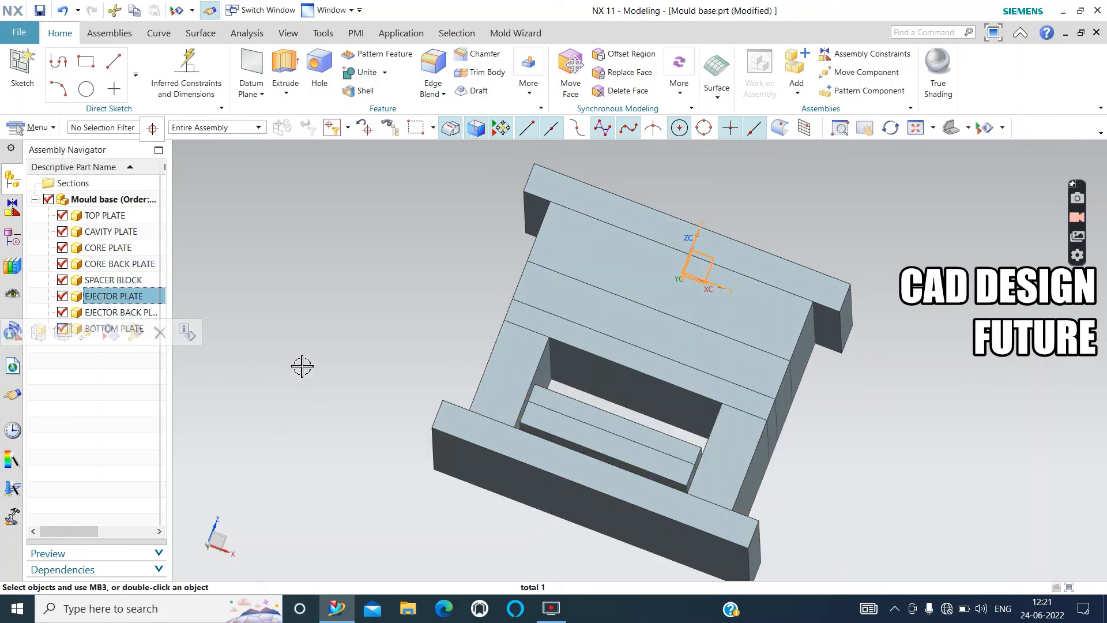
{"action": "middle_click_drag", "start_coordinate": [301, 366], "coordinate": [299, 375]}
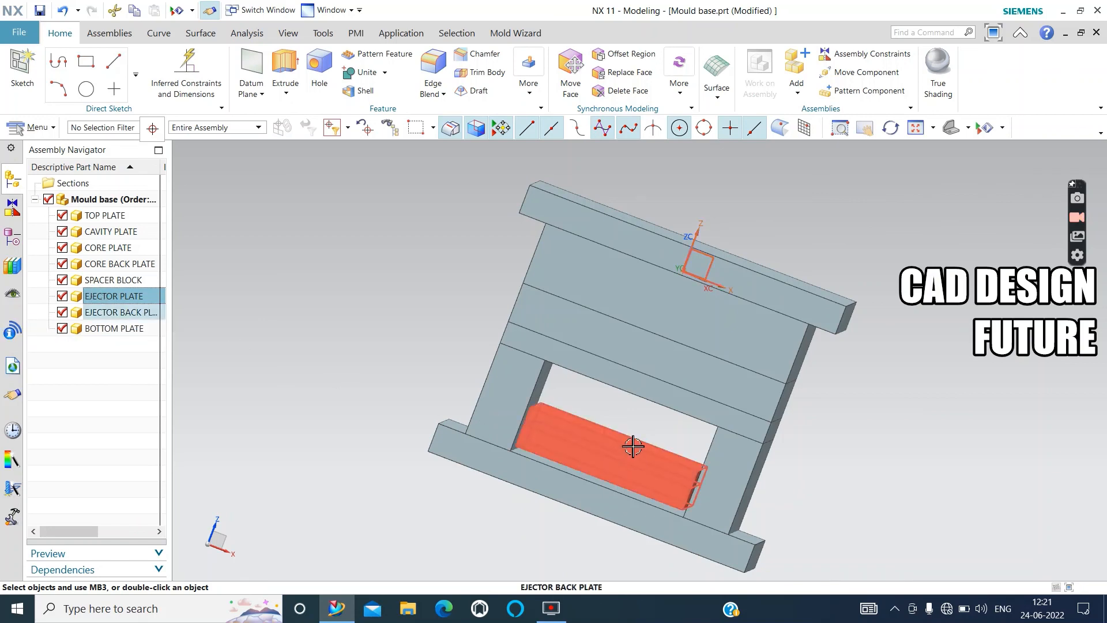
{"action": "scroll", "coordinate": [510, 497], "scroll_direction": "down", "scroll_amount": 3}
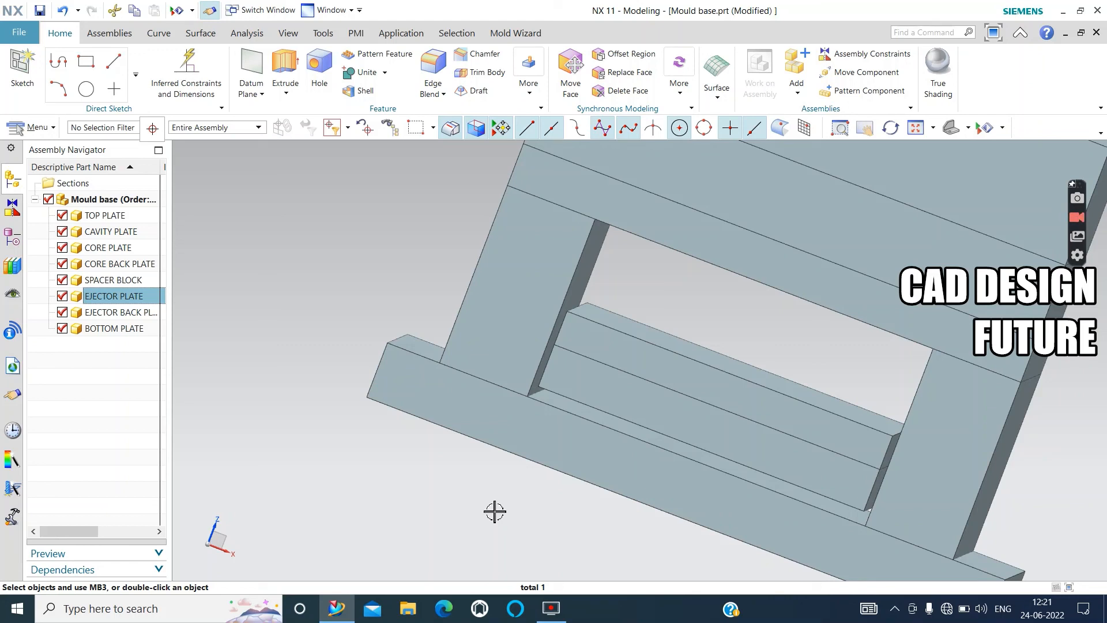
{"action": "left_click", "coordinate": [113, 319]}
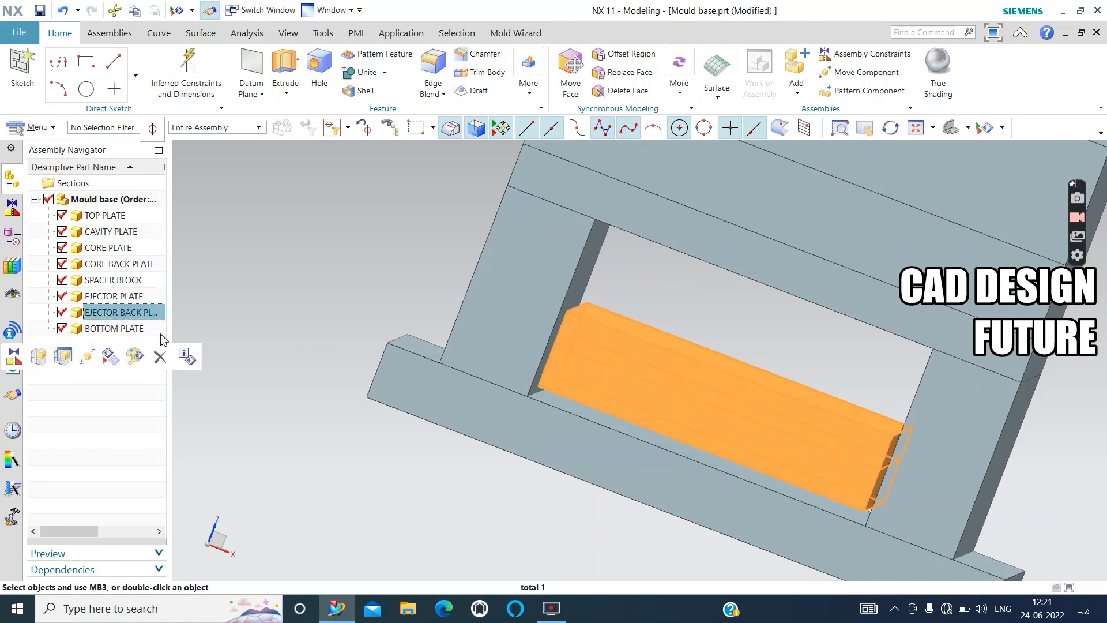
{"action": "left_click", "coordinate": [114, 329]}
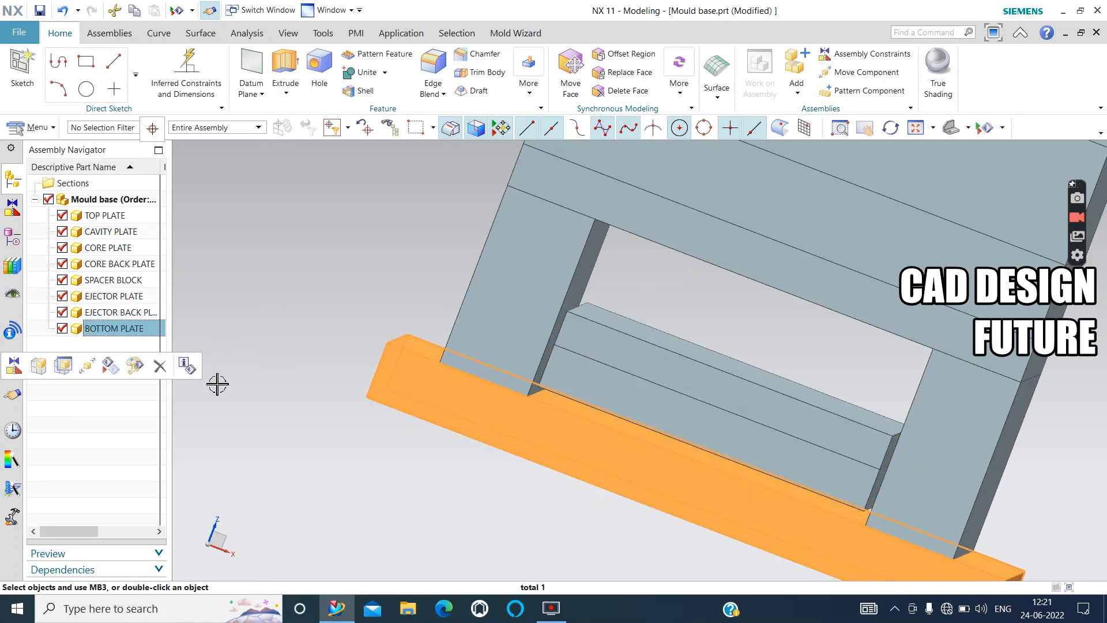
{"action": "scroll", "coordinate": [225, 382], "scroll_direction": "down", "scroll_amount": 1}
{"action": "key", "text": "Escape"}
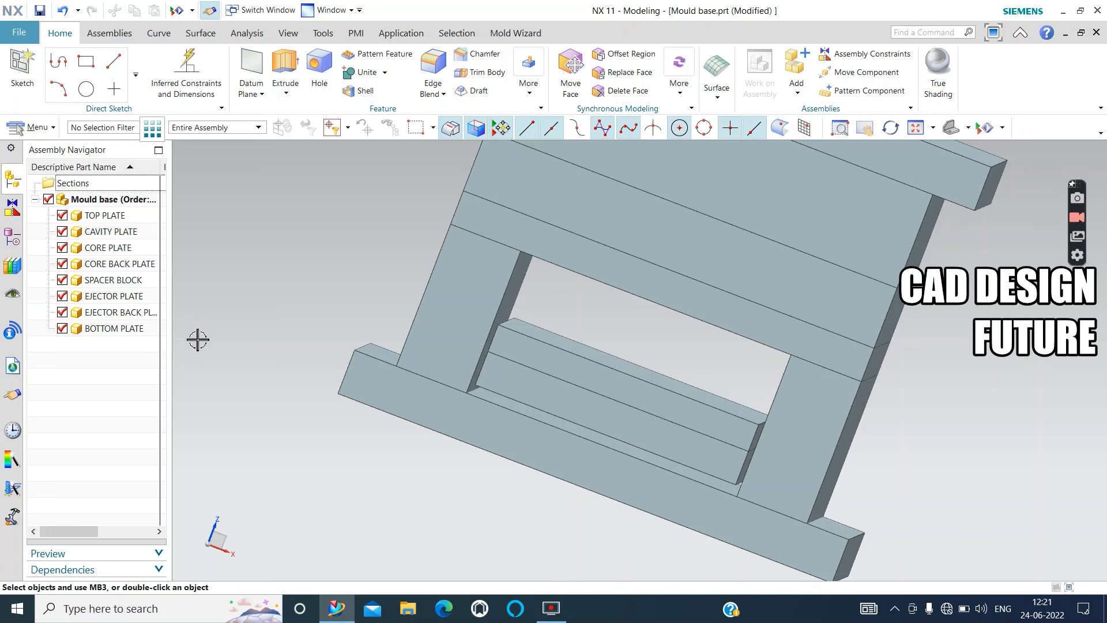
{"action": "middle_click_drag", "start_coordinate": [237, 355], "coordinate": [259, 397]}
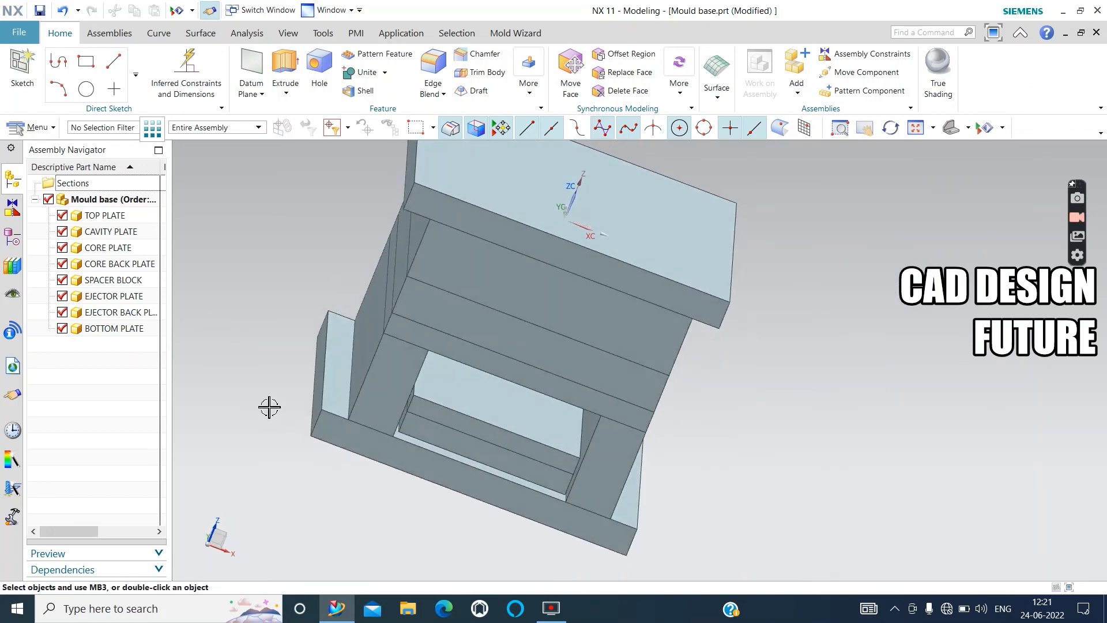